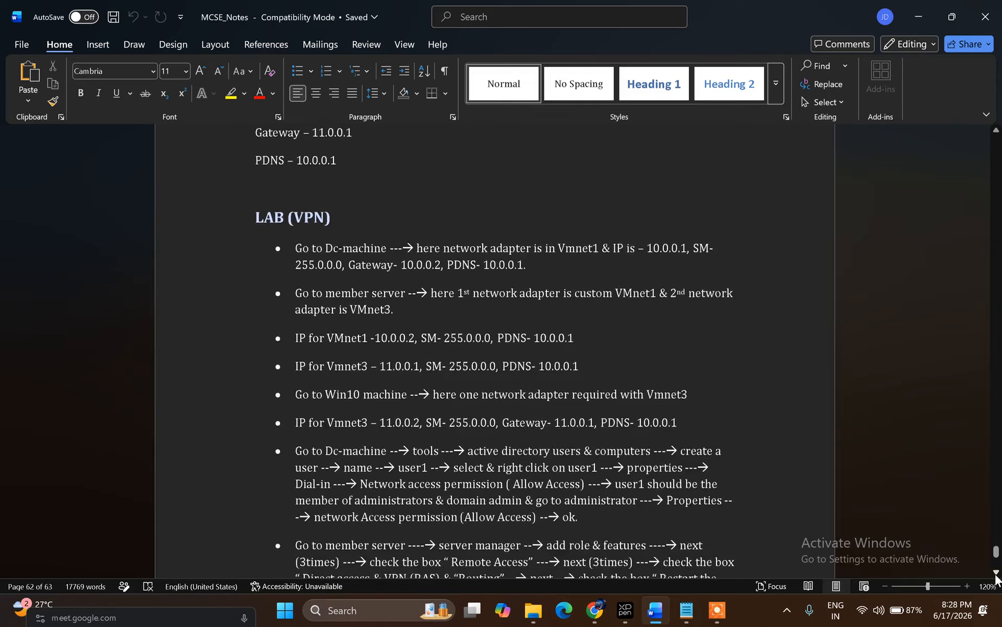
click(996, 573)
click(996, 573)
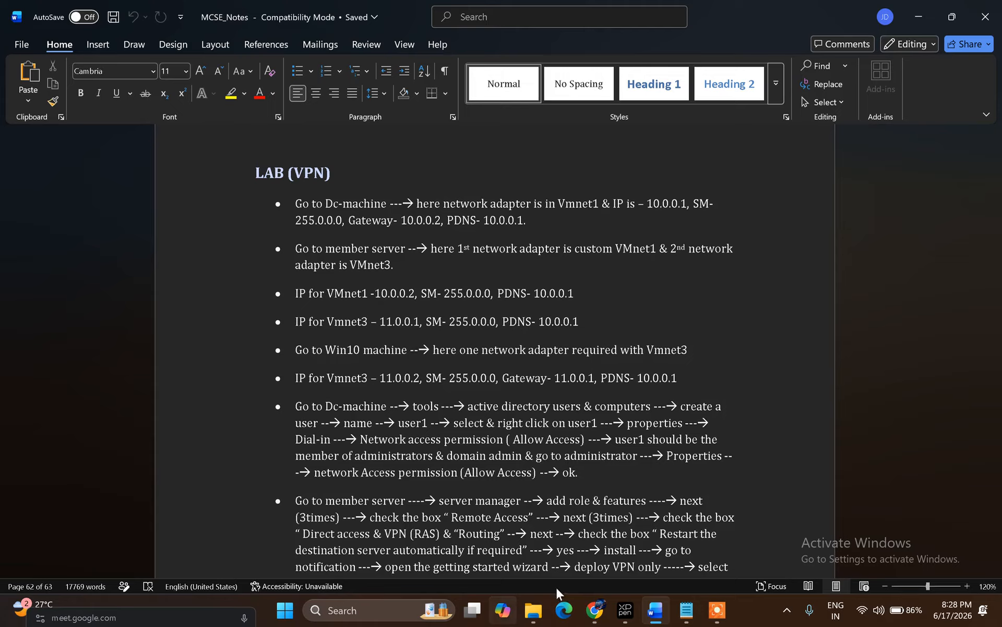
Step: Scroll the Word VPN lab notes and switch to the Google Meet call in Chrome
click(591, 614)
click(495, 552)
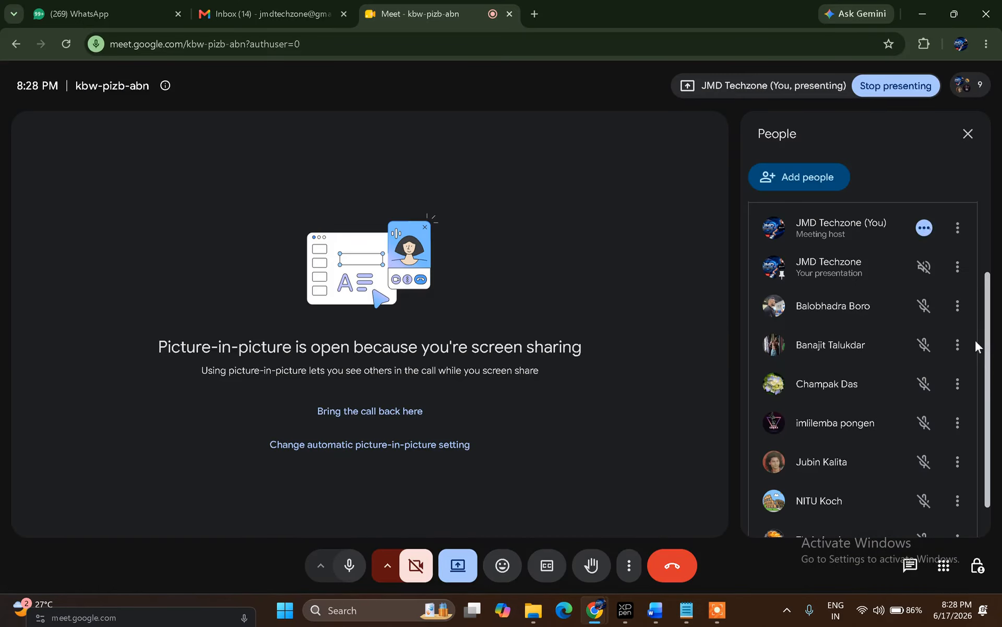
Step: Minimize the meeting and the Word notes, then launch VMware Workstation from the desktop
drag(988, 379, 983, 316)
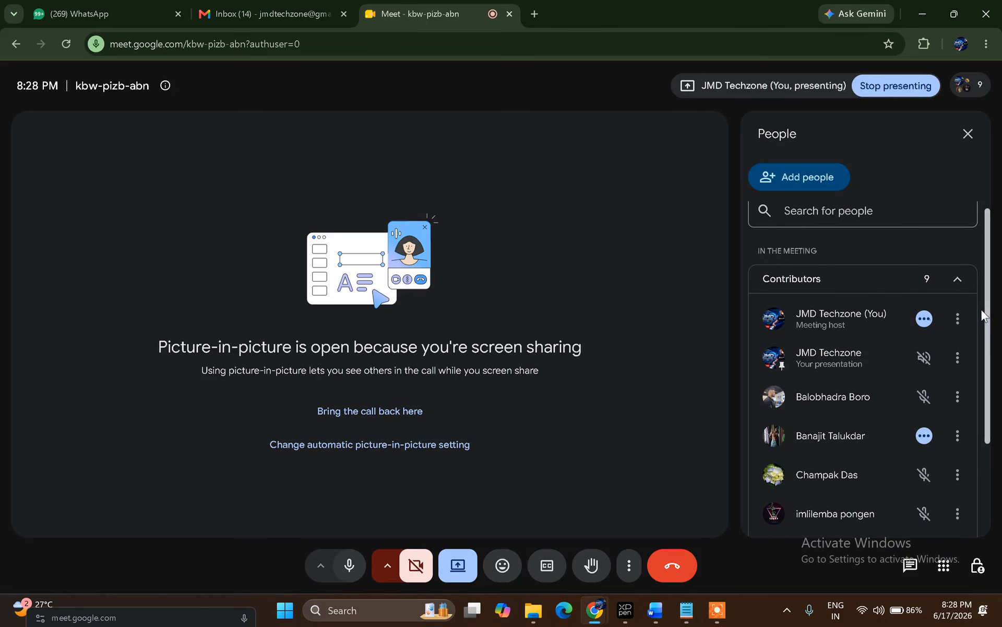
click(919, 14)
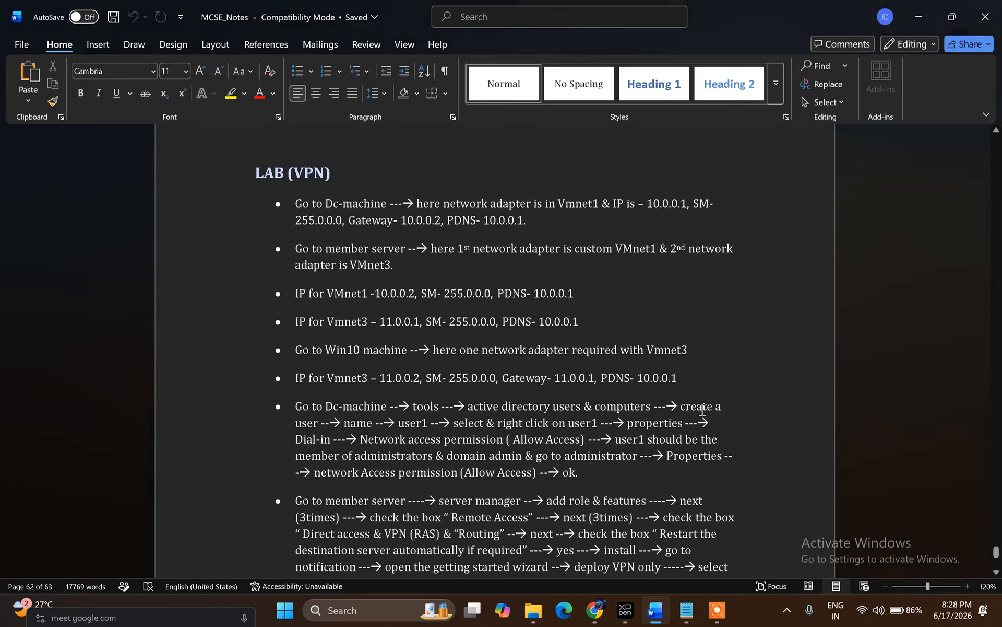
click(920, 18)
click(193, 245)
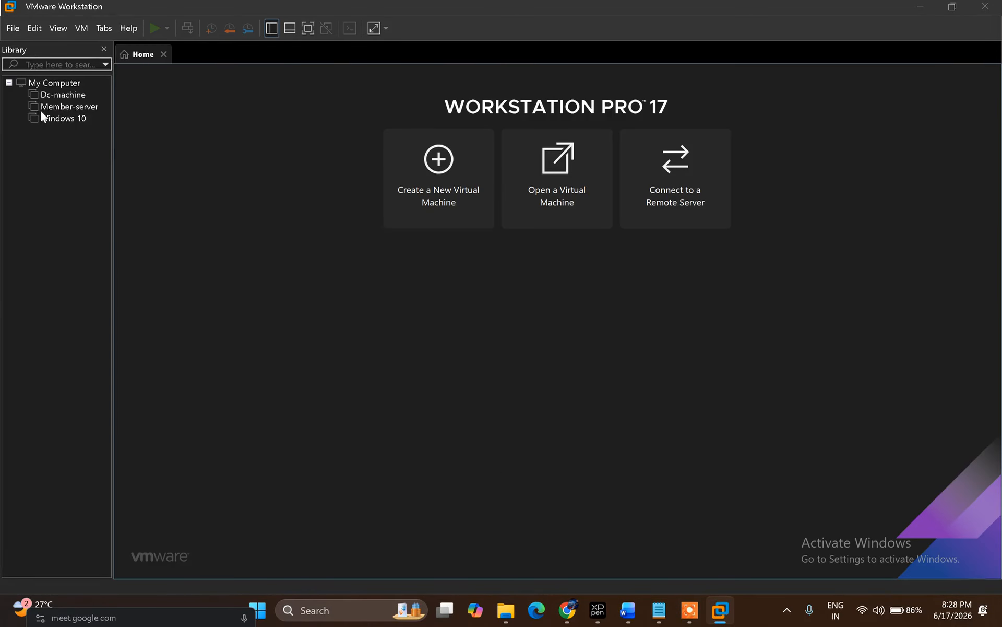
Step: Power on the Dc-machine and Member-server virtual machines
click(54, 96)
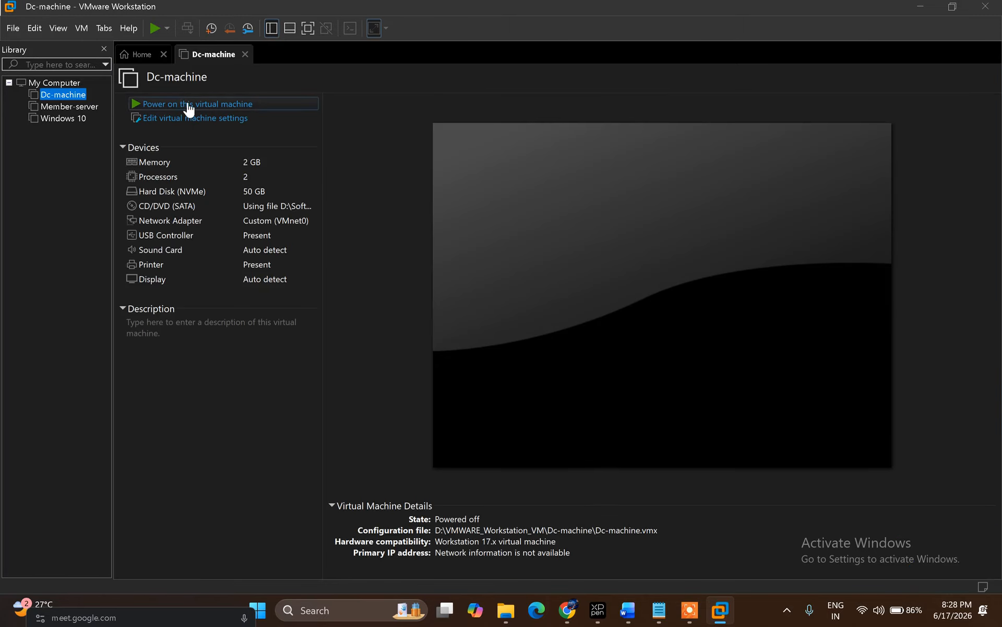
click(189, 107)
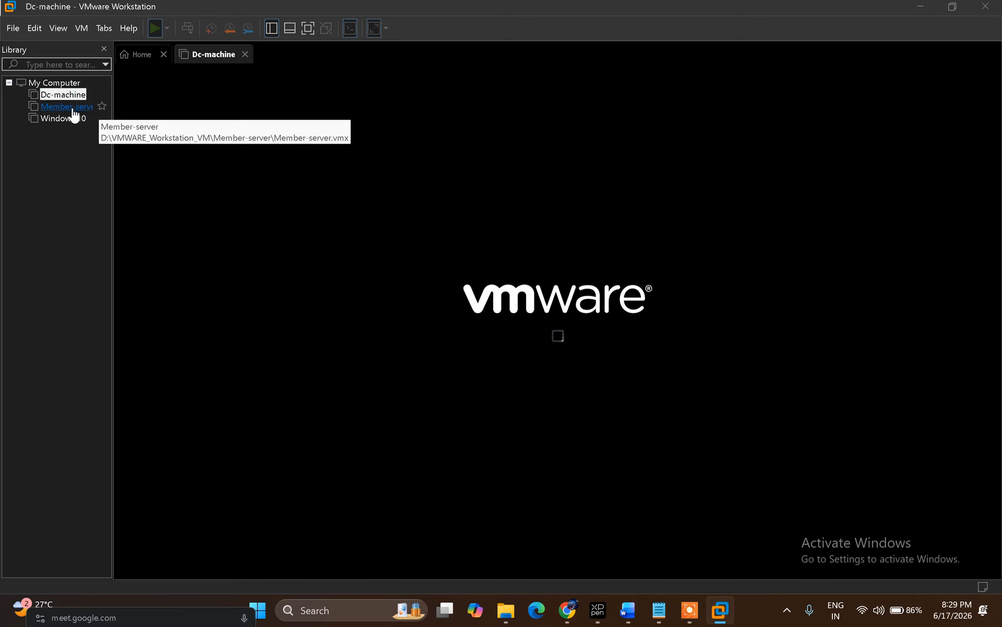
click(74, 109)
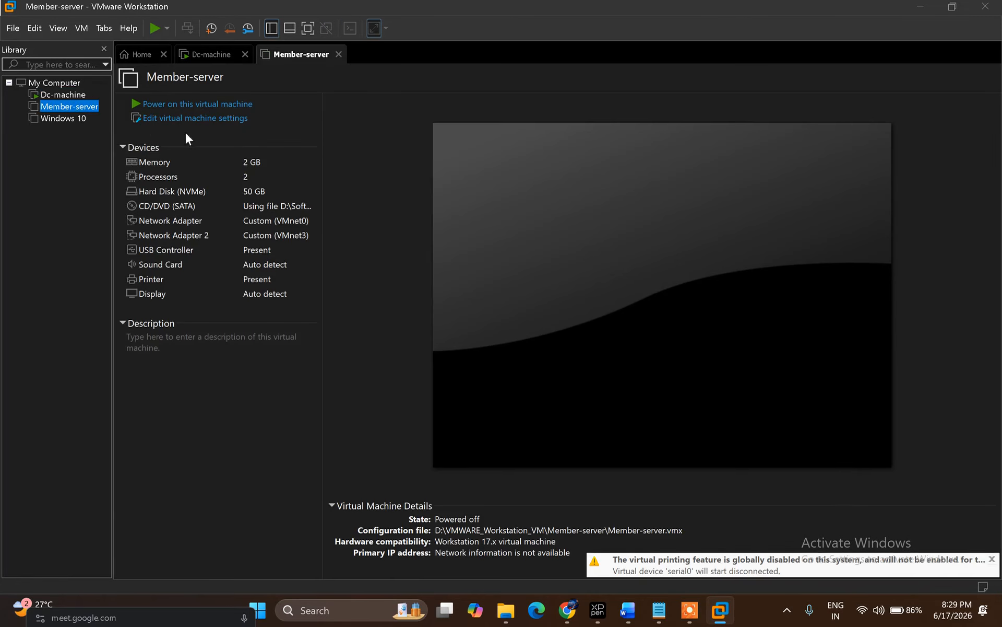
click(231, 104)
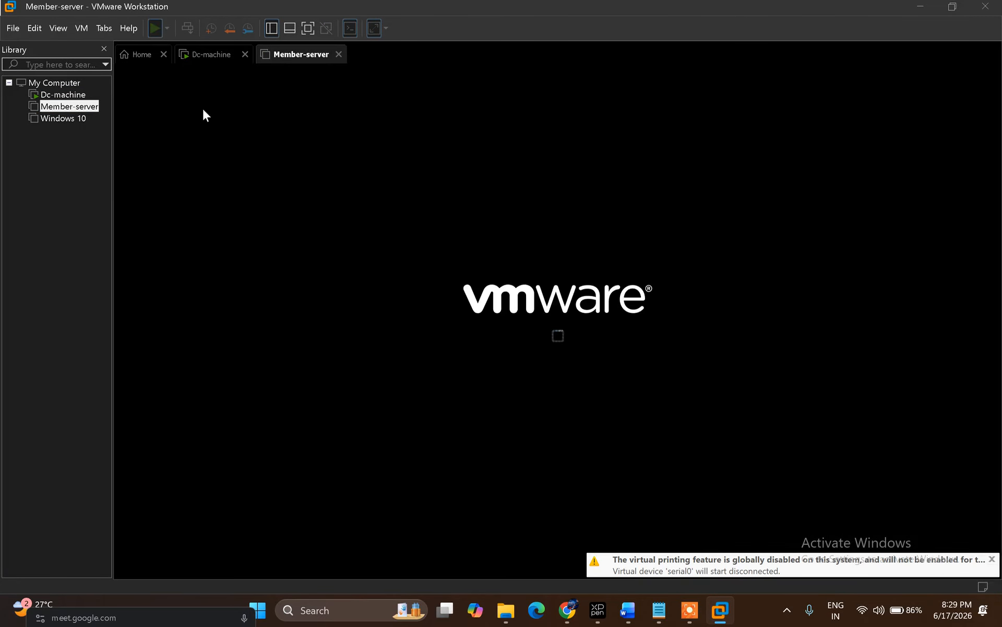
Step: Power on Windows 10, check Dc-machine's boot, and bring up Member-server's lock screen
click(57, 120)
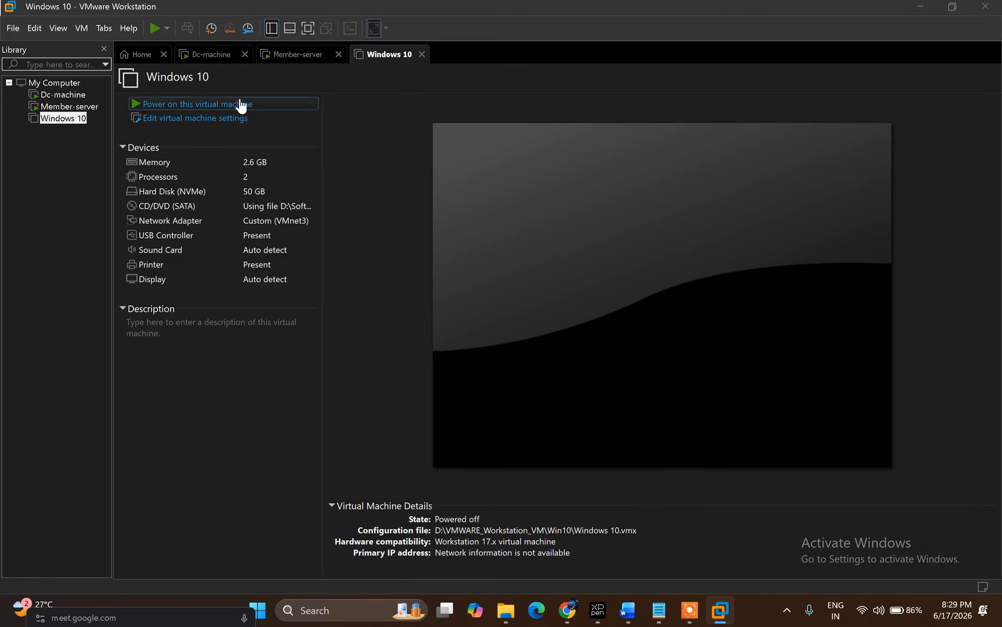
click(241, 104)
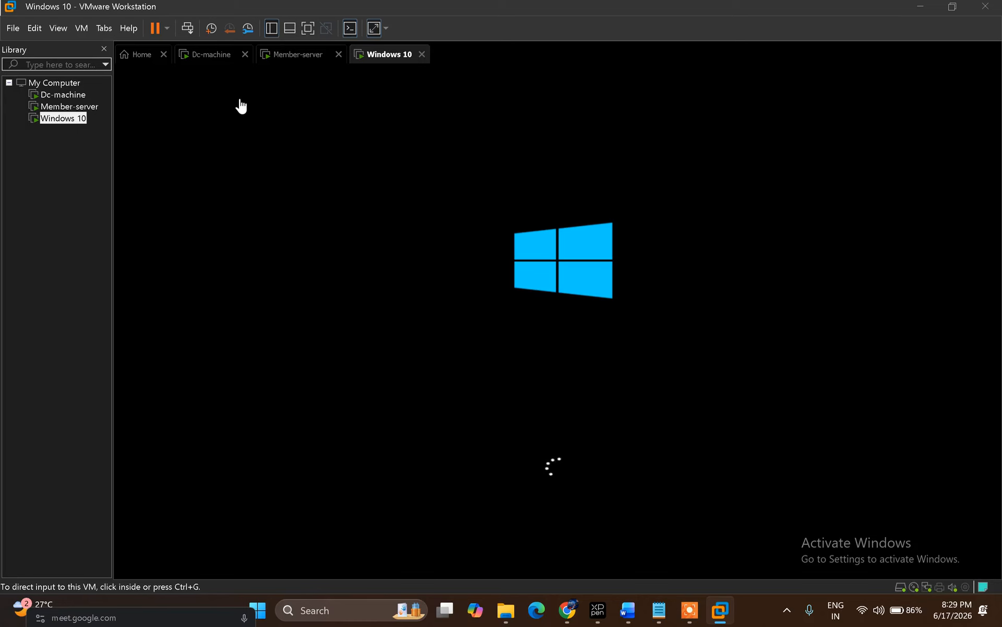
click(209, 61)
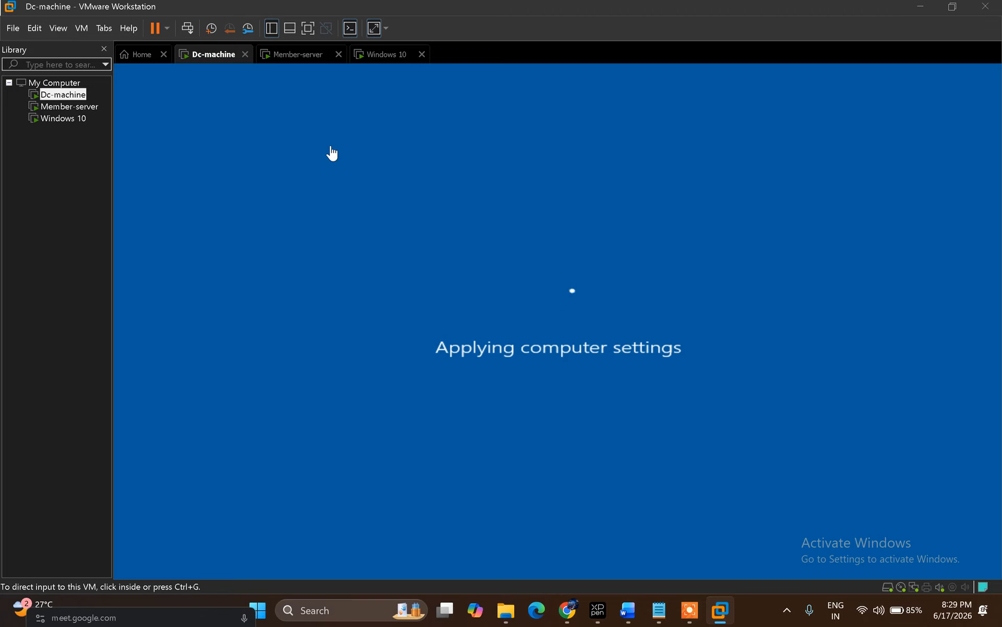
click(293, 59)
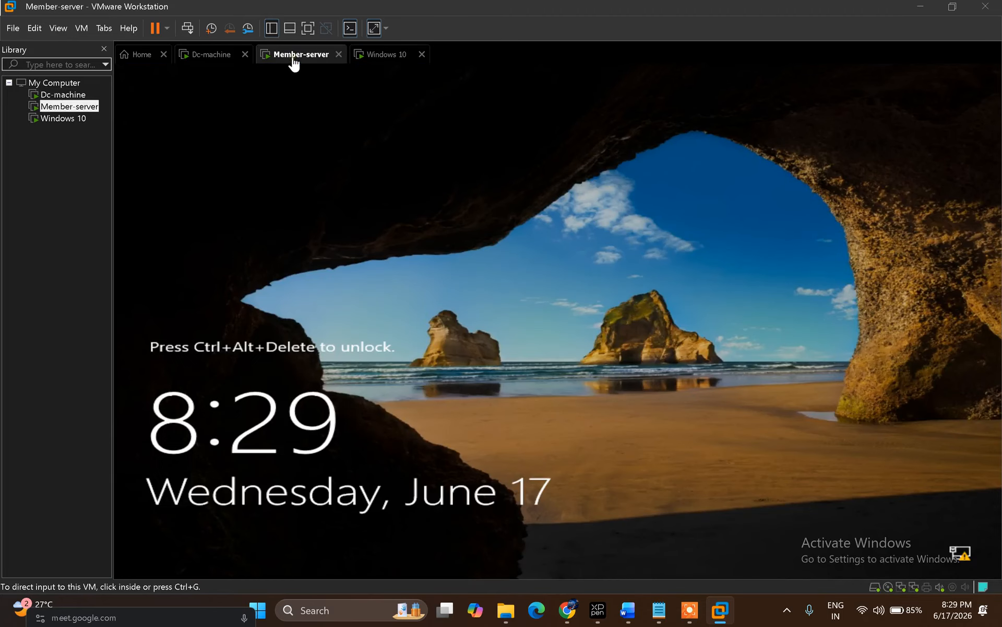
Step: Sign in to Member-server as Administrator with the account password
click(188, 28)
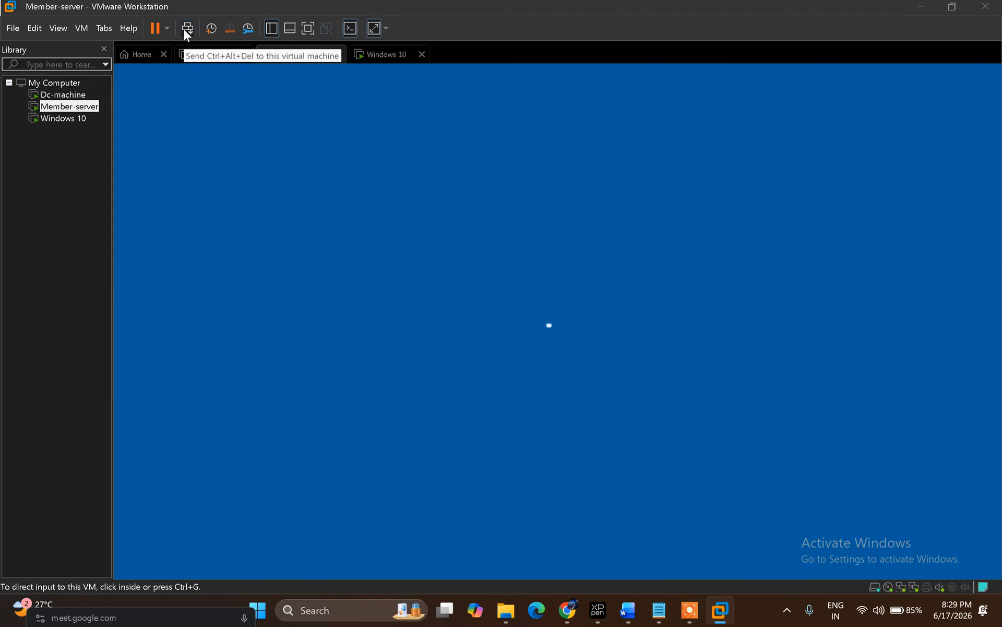
click(507, 384)
text(Password1)
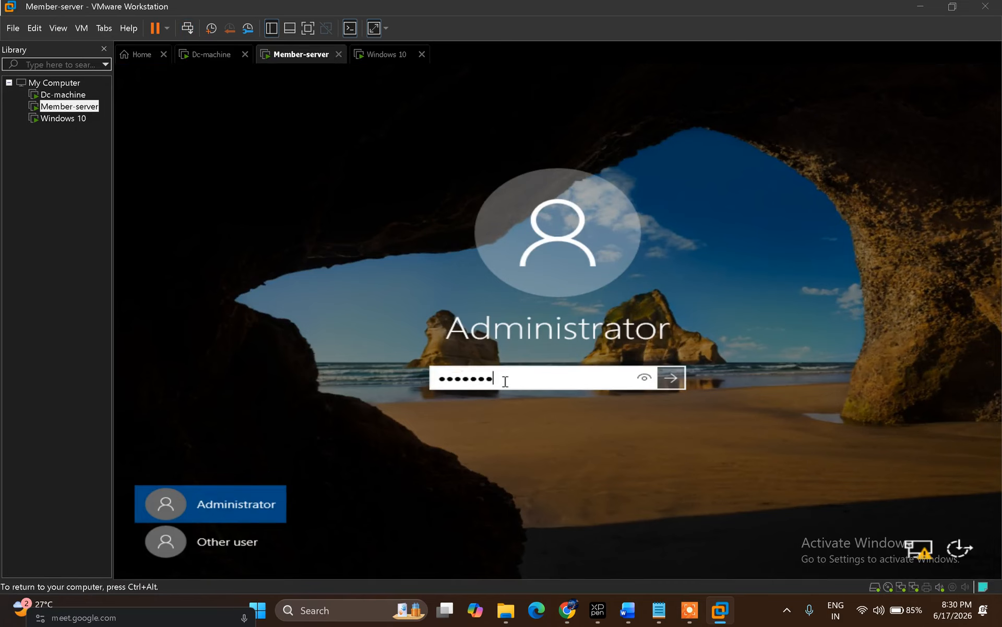
key(Return)
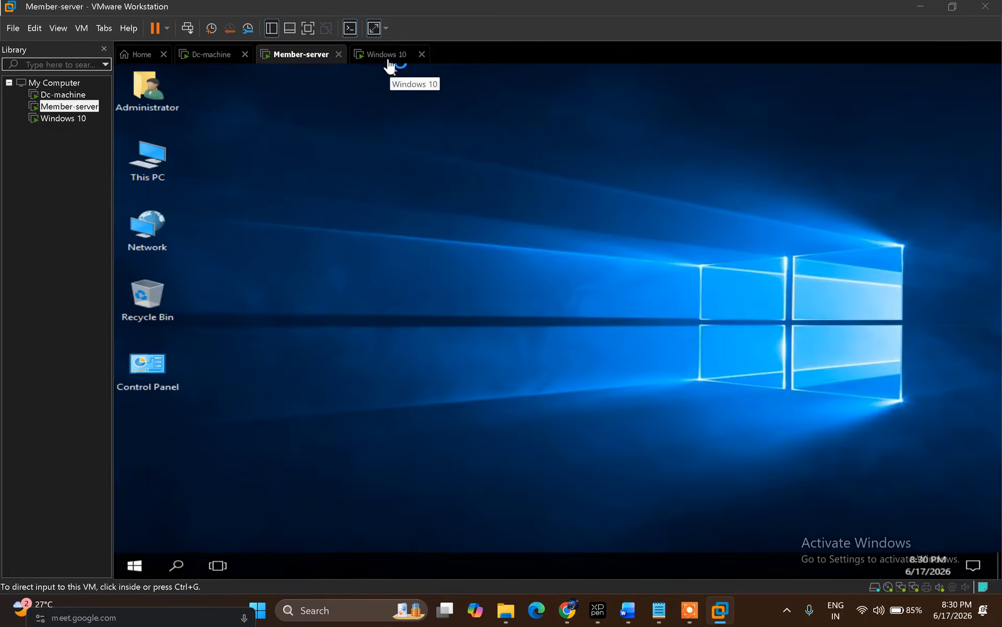
Step: Sign in to the Windows 10 VM with its password to reach the desktop
click(389, 59)
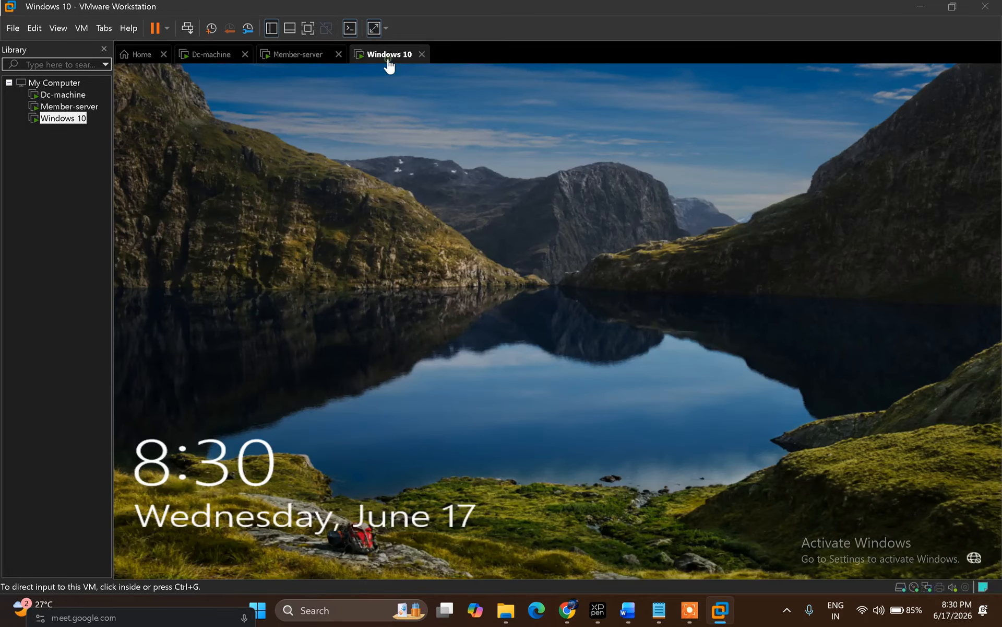
click(188, 28)
click(483, 378)
text(********)
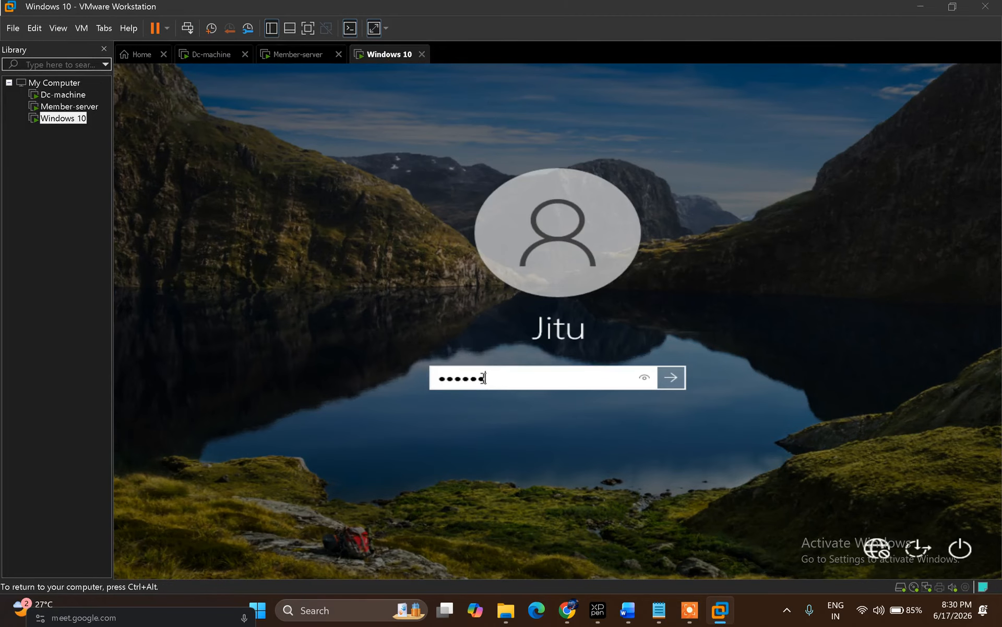
key(Return)
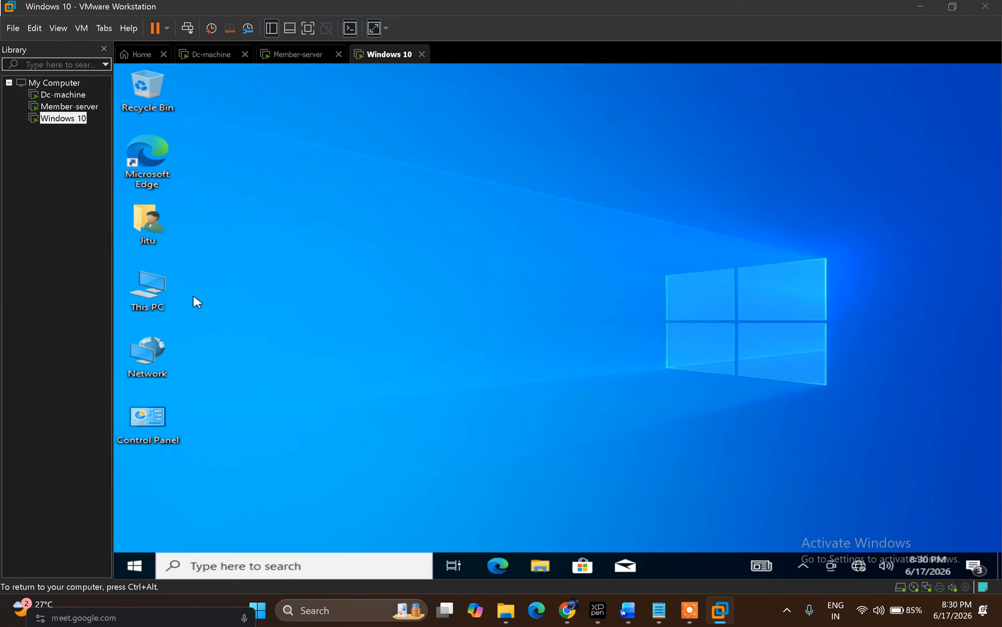
Step: Review the Windows 10 VM's About page and computer name/domain settings without changing them
right_click(152, 299)
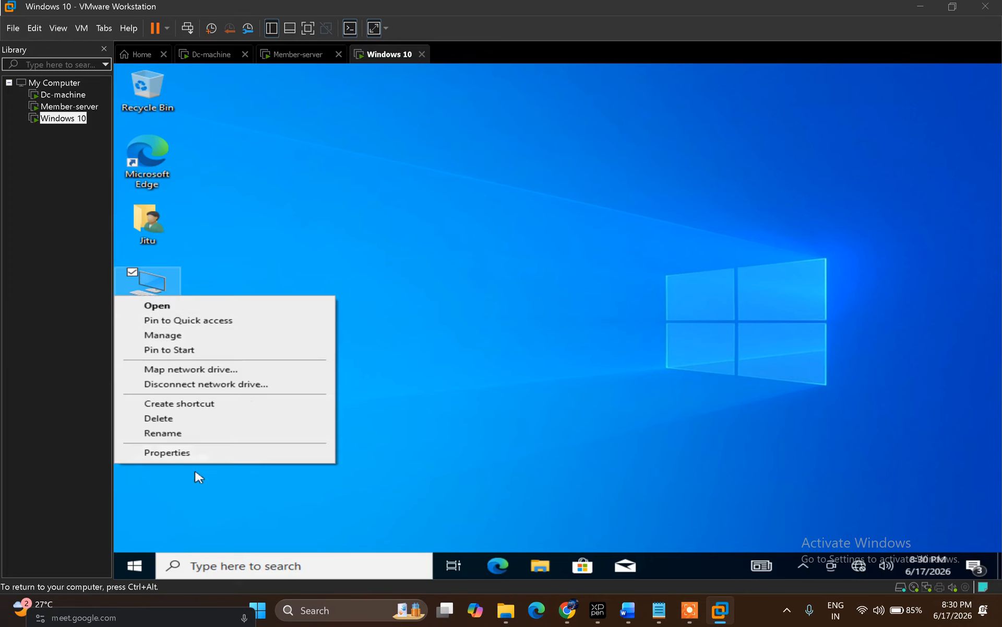
click(190, 454)
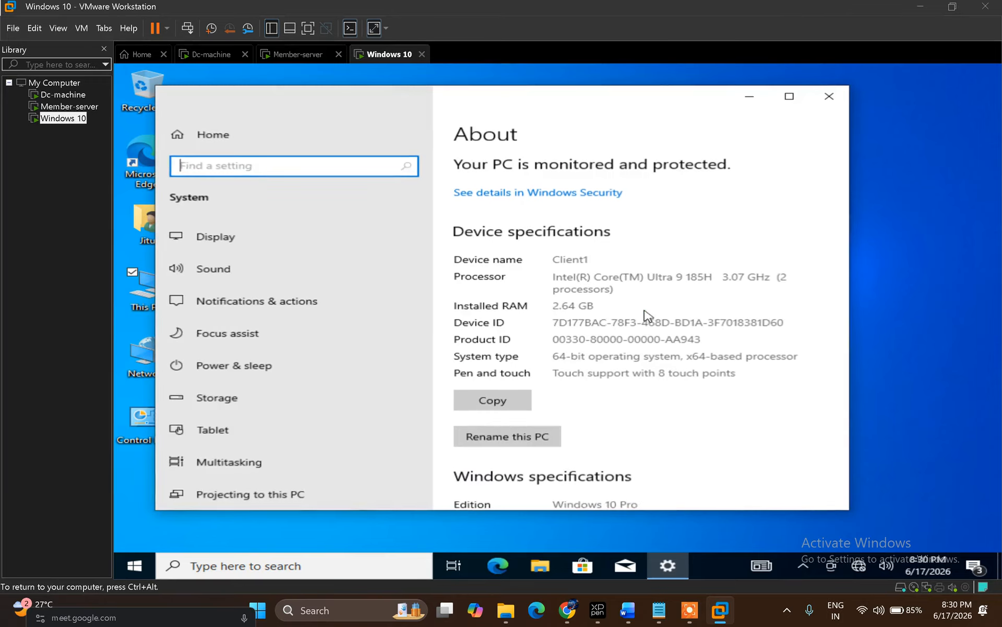
click(789, 98)
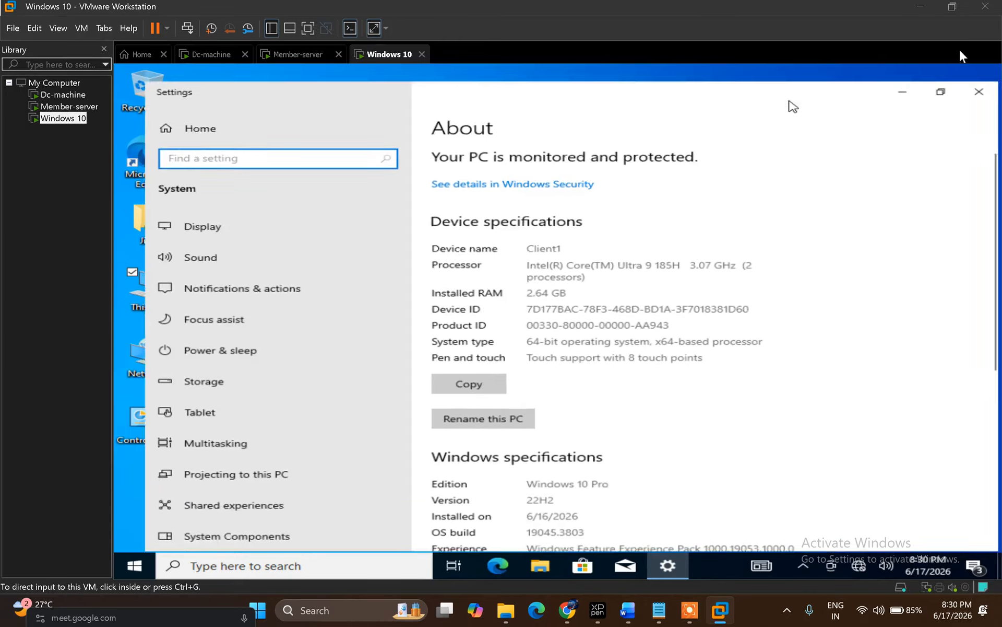
drag(996, 230, 997, 450)
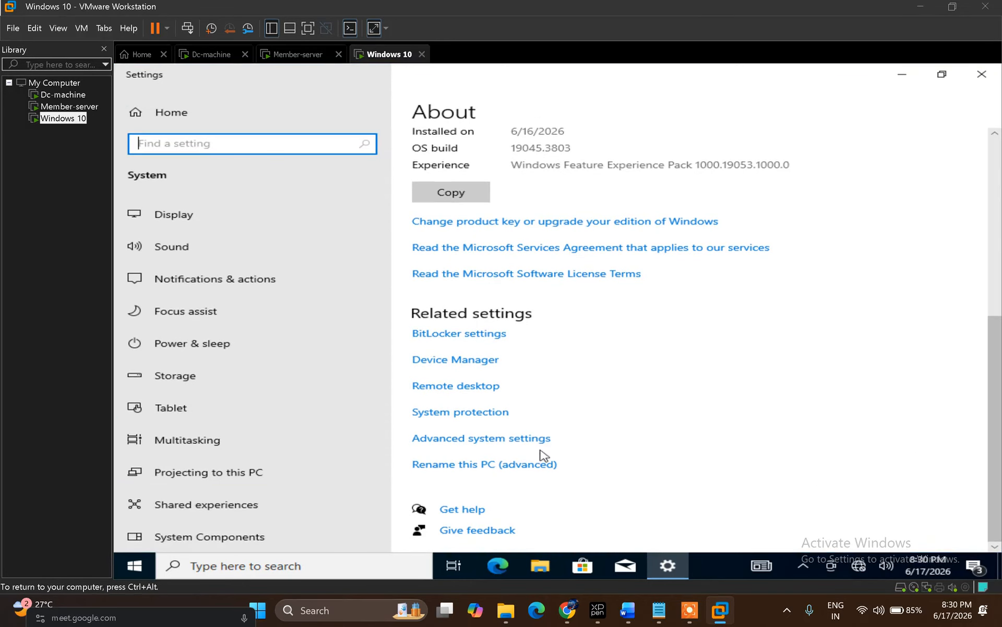
click(503, 442)
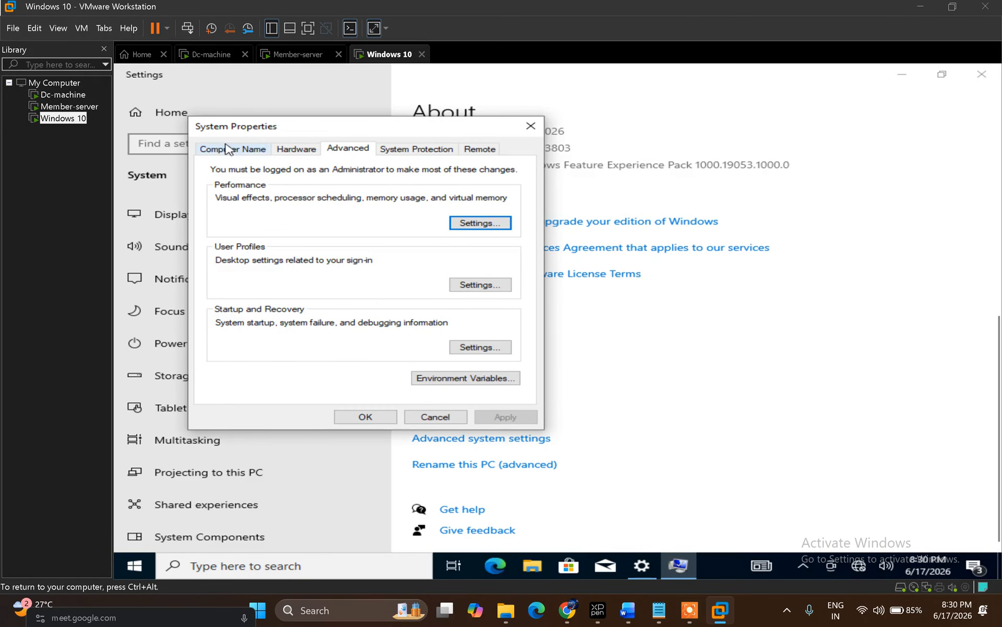
click(228, 149)
click(484, 314)
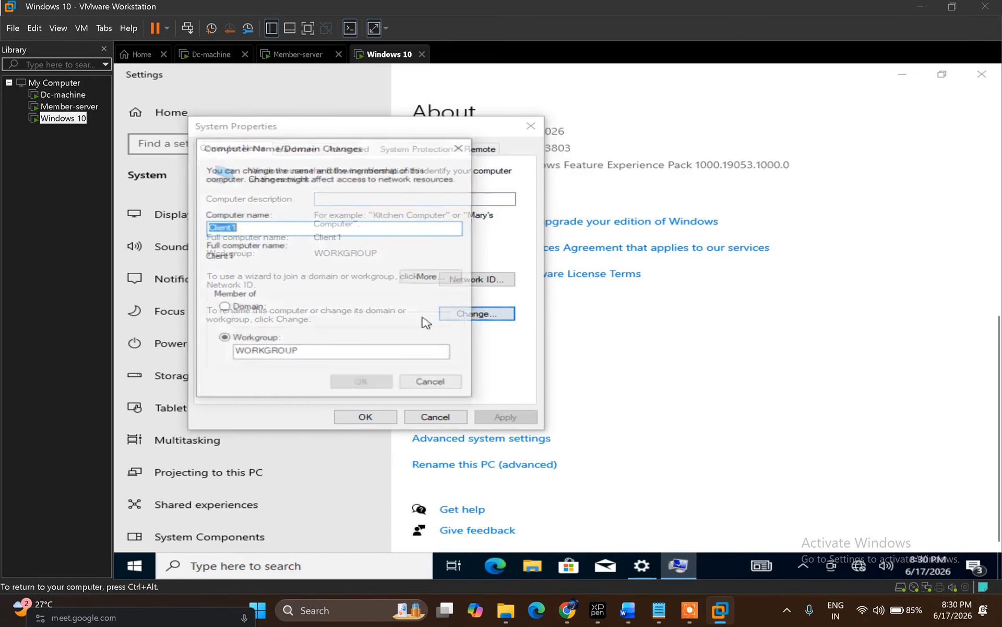
click(418, 383)
click(429, 417)
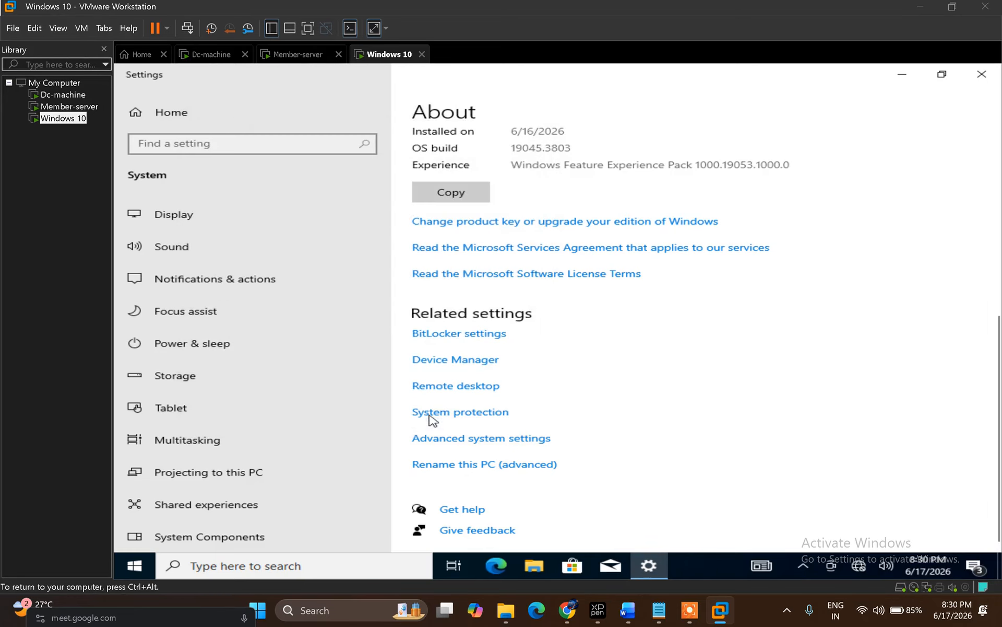
Step: Confirm Member-server belongs to domain iicg.com in its System window, then go to Dc-machine
click(295, 57)
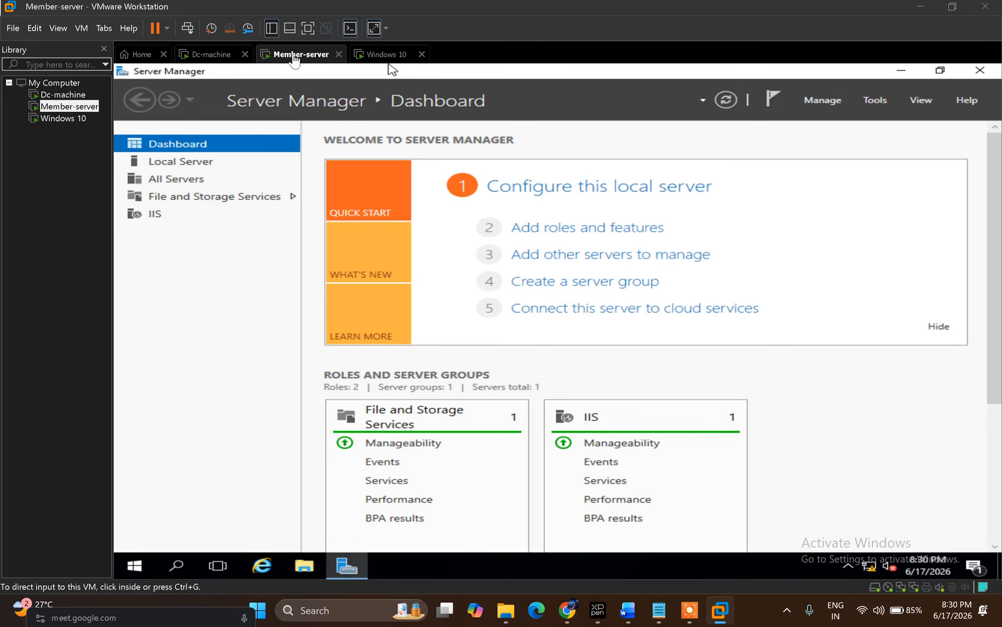
click(902, 72)
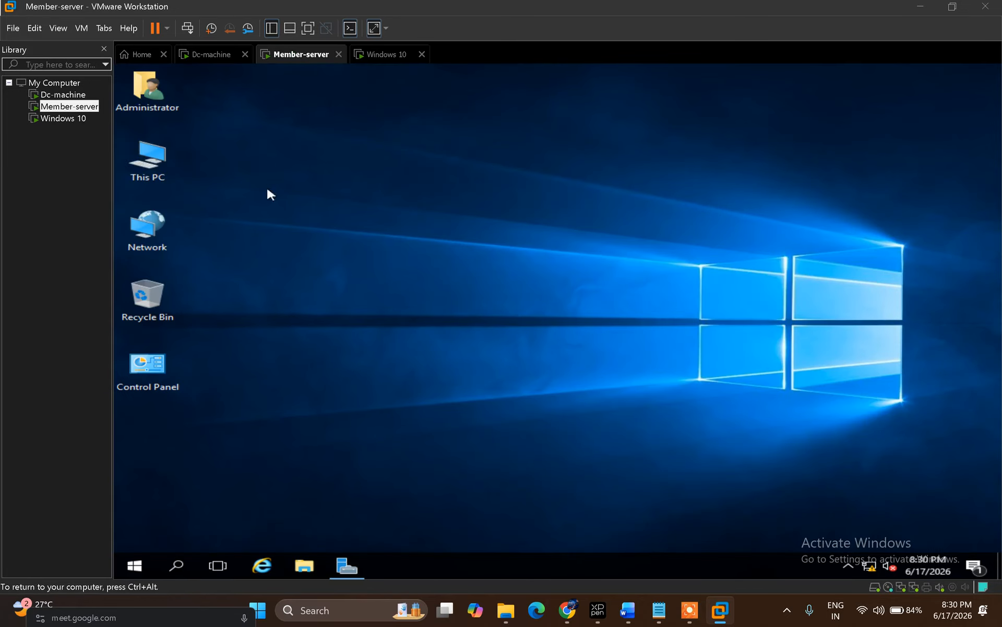
right_click(158, 166)
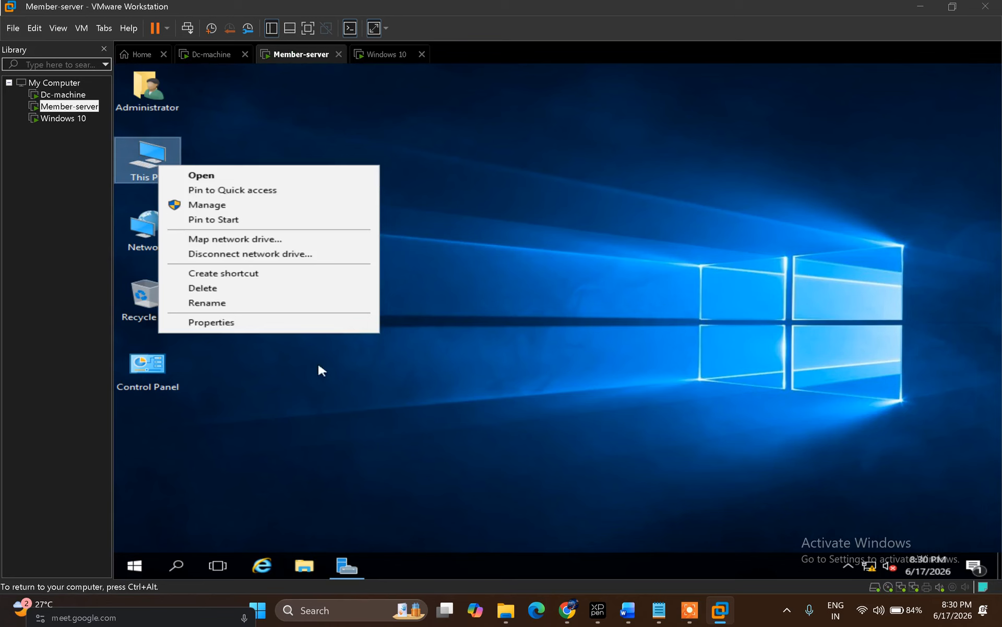
click(217, 324)
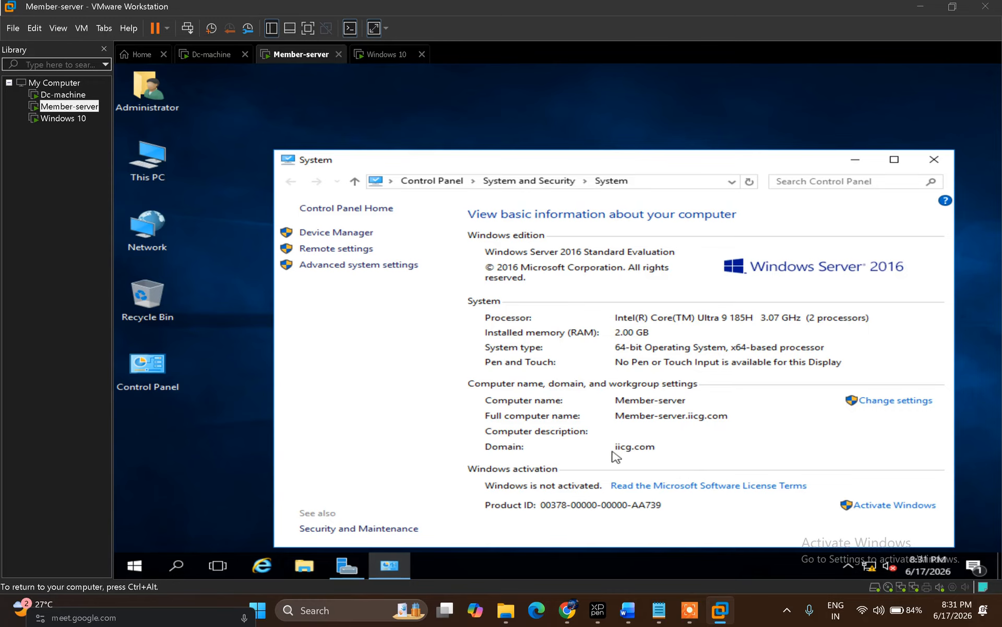
click(934, 159)
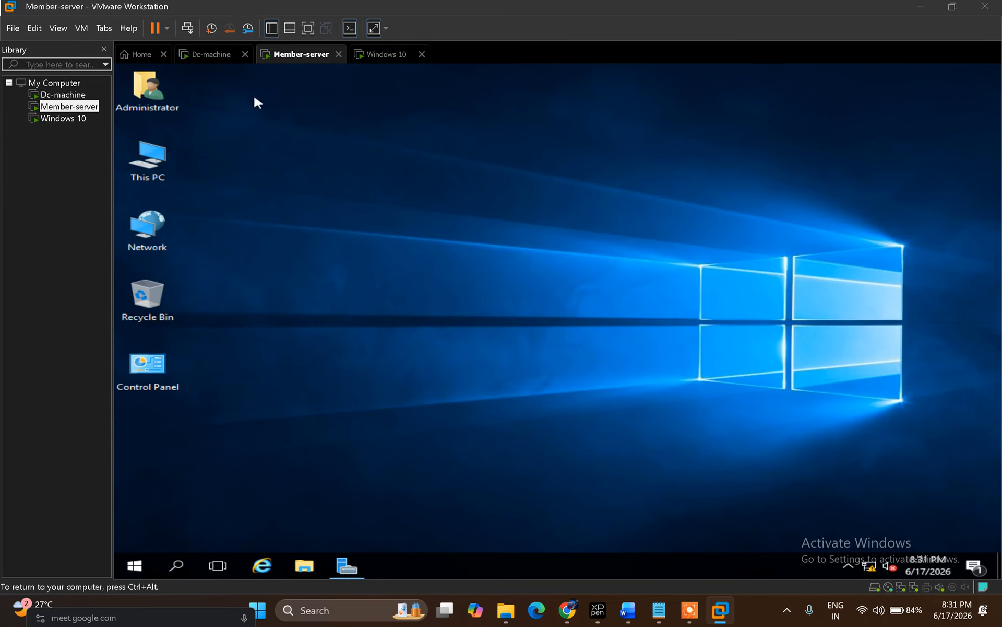
click(209, 57)
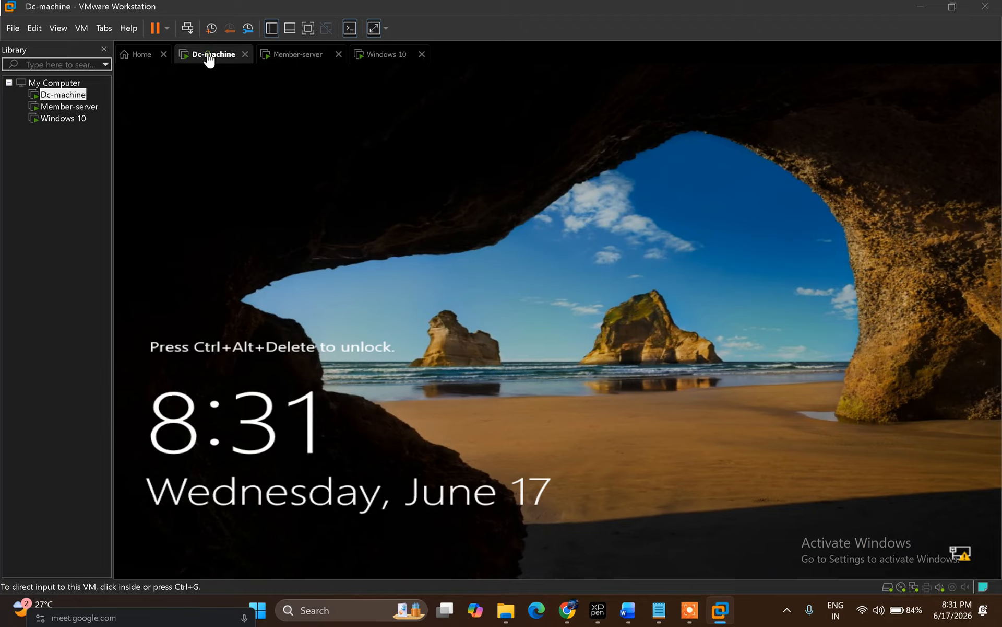
Step: Sign in to Dc-machine as administrator with the account password
click(189, 27)
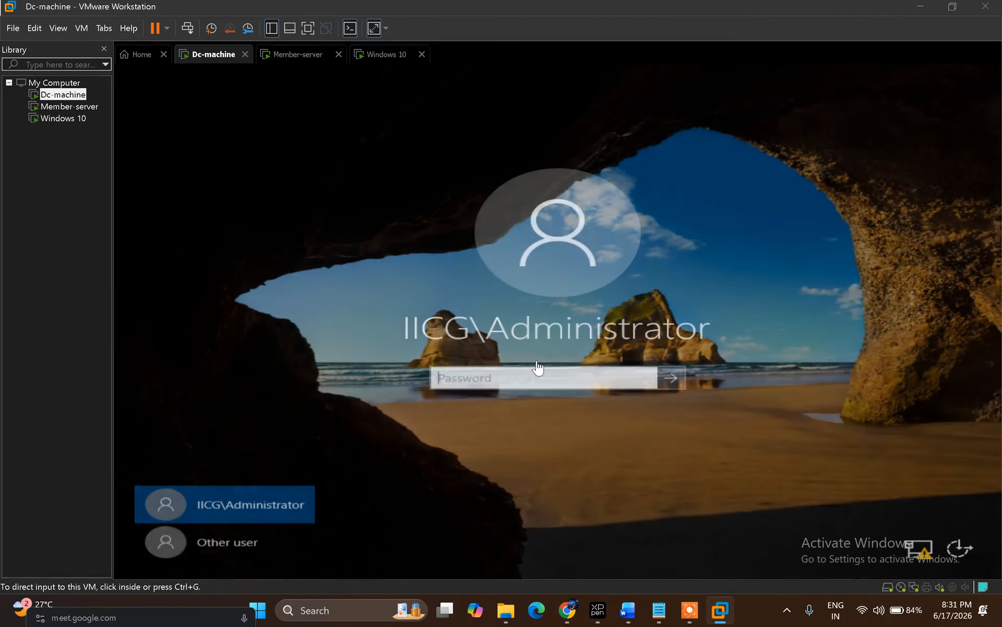
click(493, 380)
text(*******)
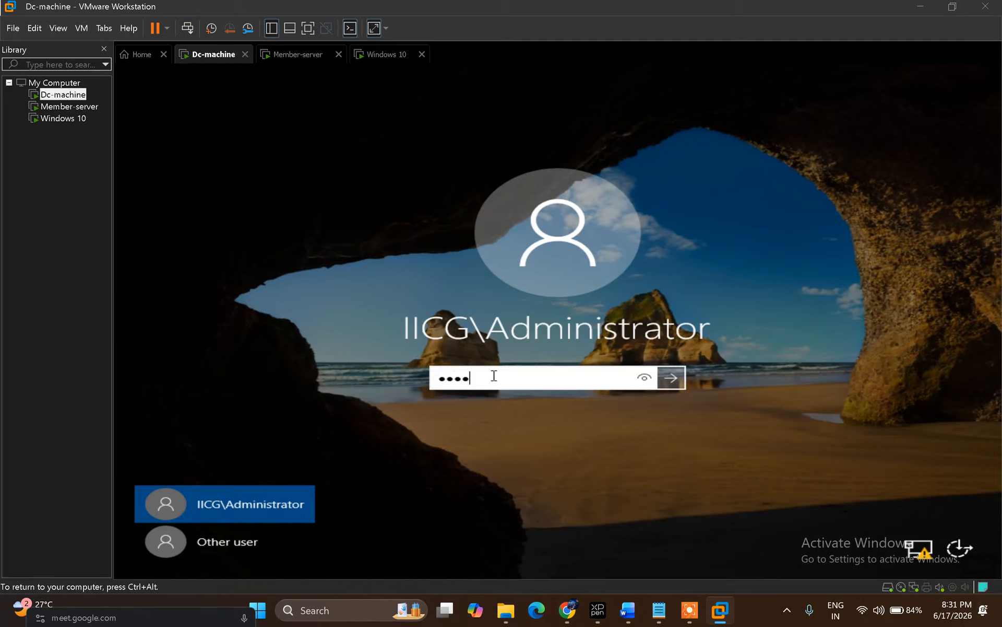
key(Return)
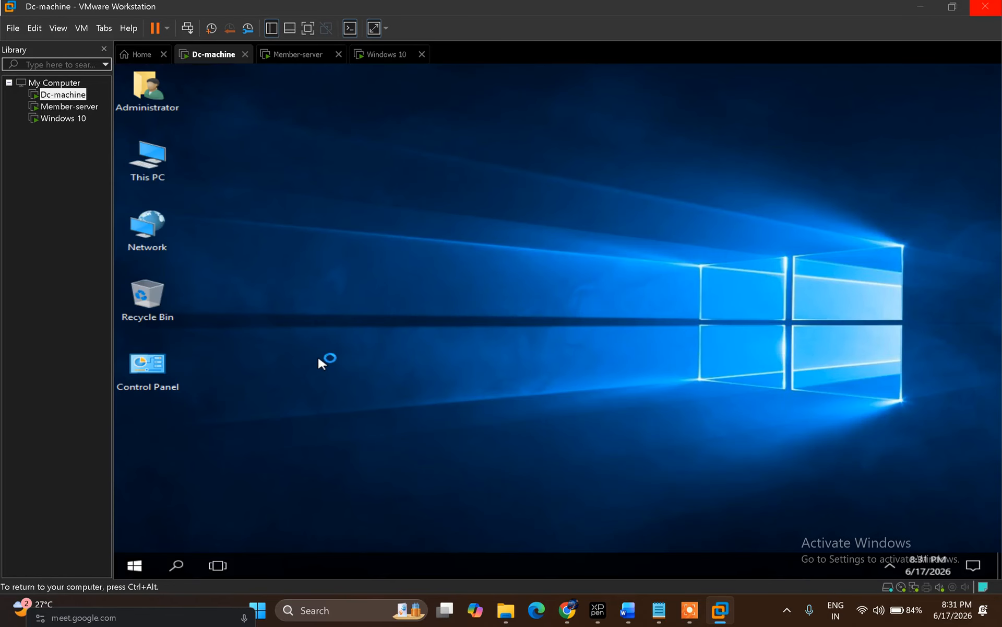
Step: Check Dc-machine's Ethernet0 IPv4 settings: static IP 10.0.0.1 with gateway 10.0.0.2
key(super+r)
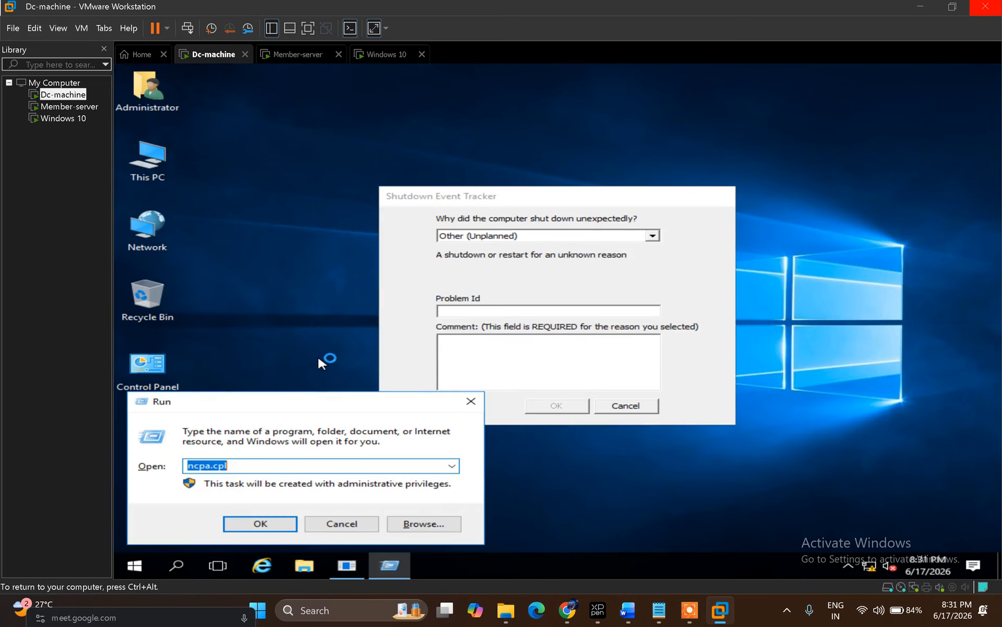
click(278, 528)
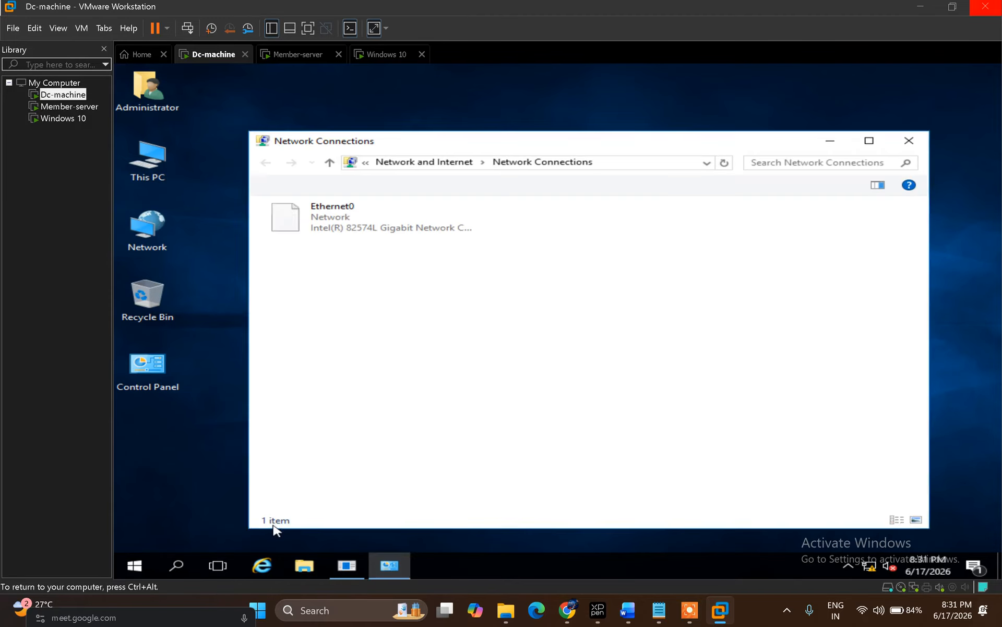
click(336, 216)
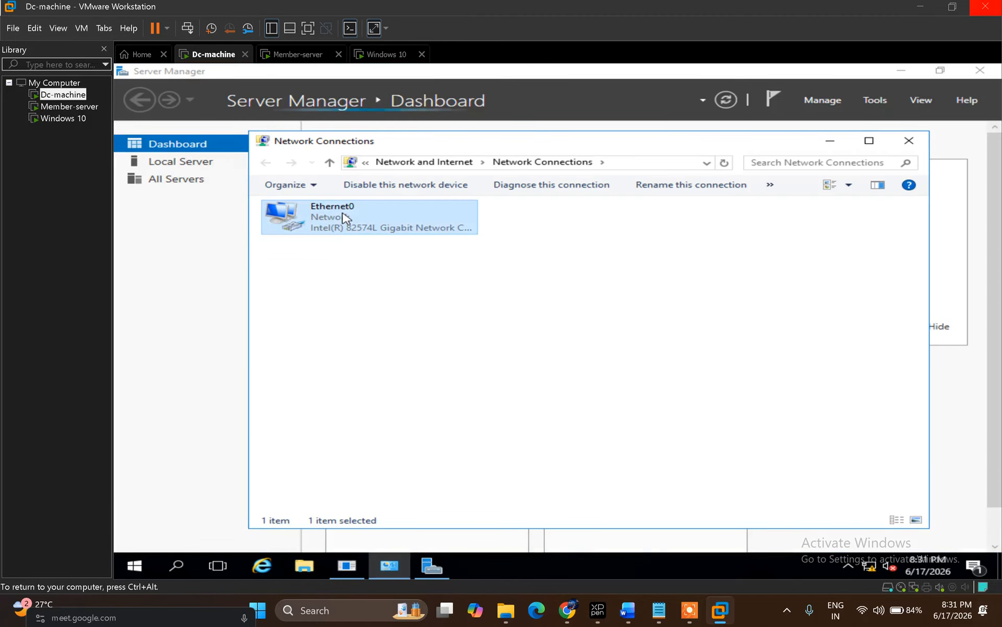
right_click(341, 212)
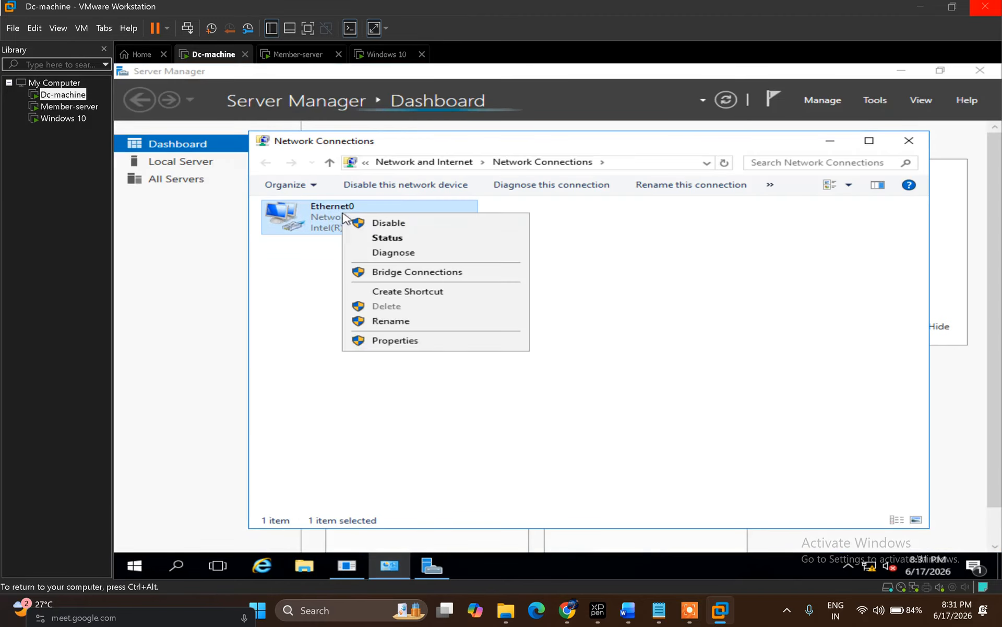
click(440, 344)
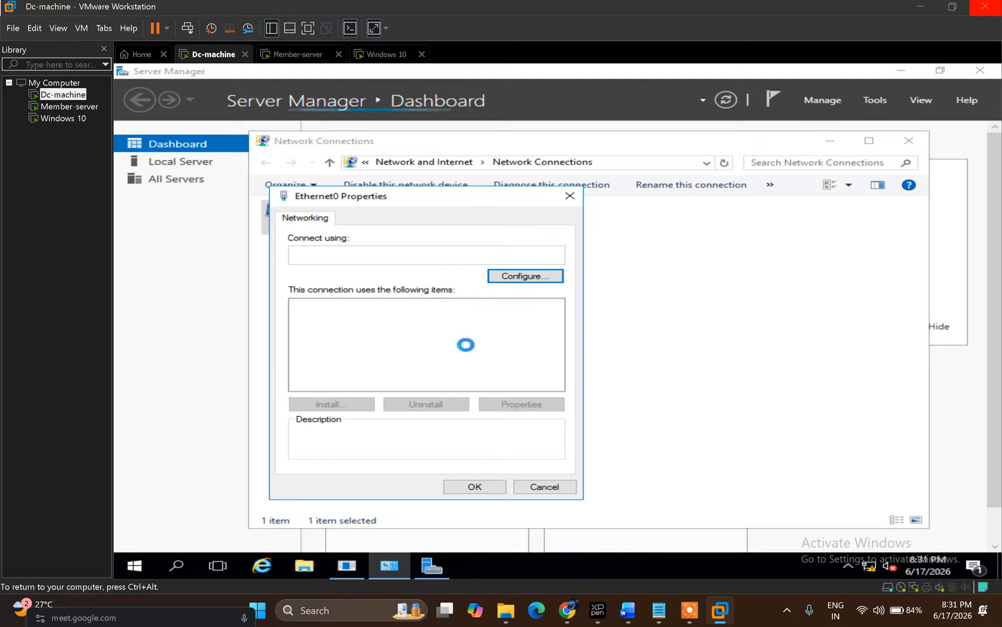
double_click(450, 346)
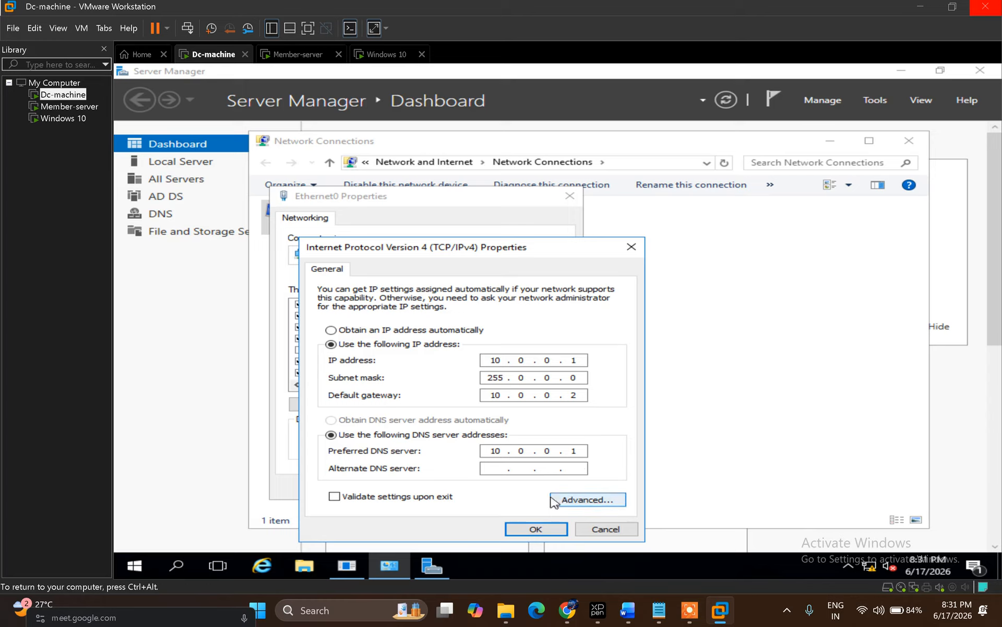
click(536, 529)
click(477, 491)
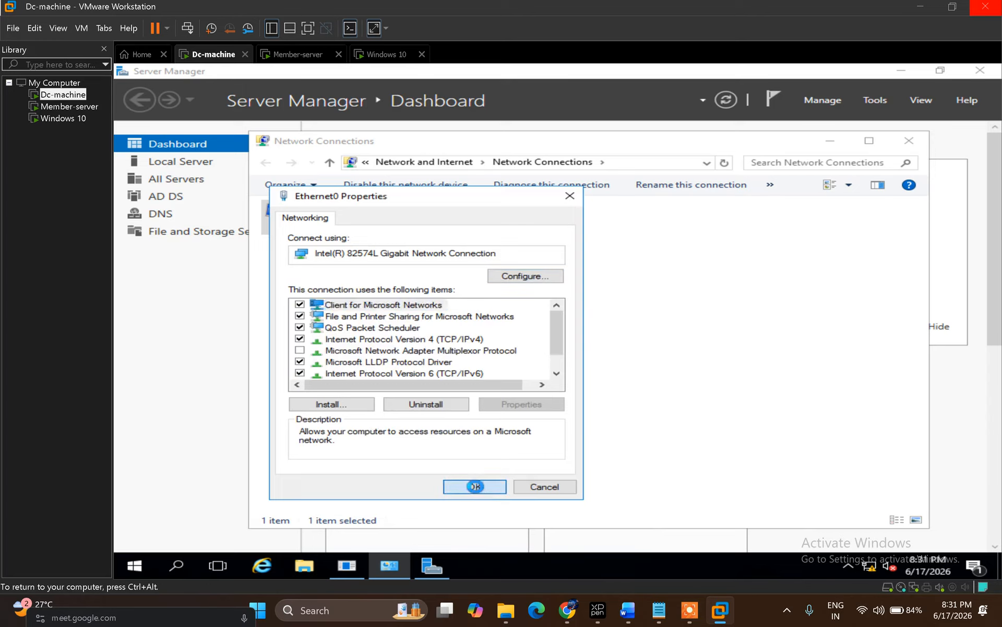
Step: Switch to Member-server and bring up its Run box
click(297, 54)
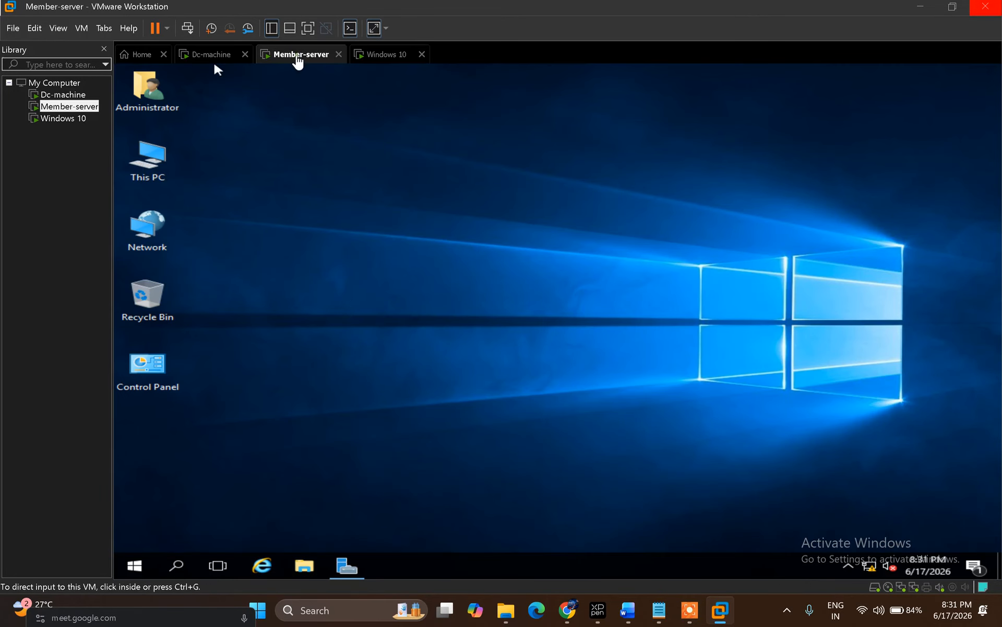
click(332, 312)
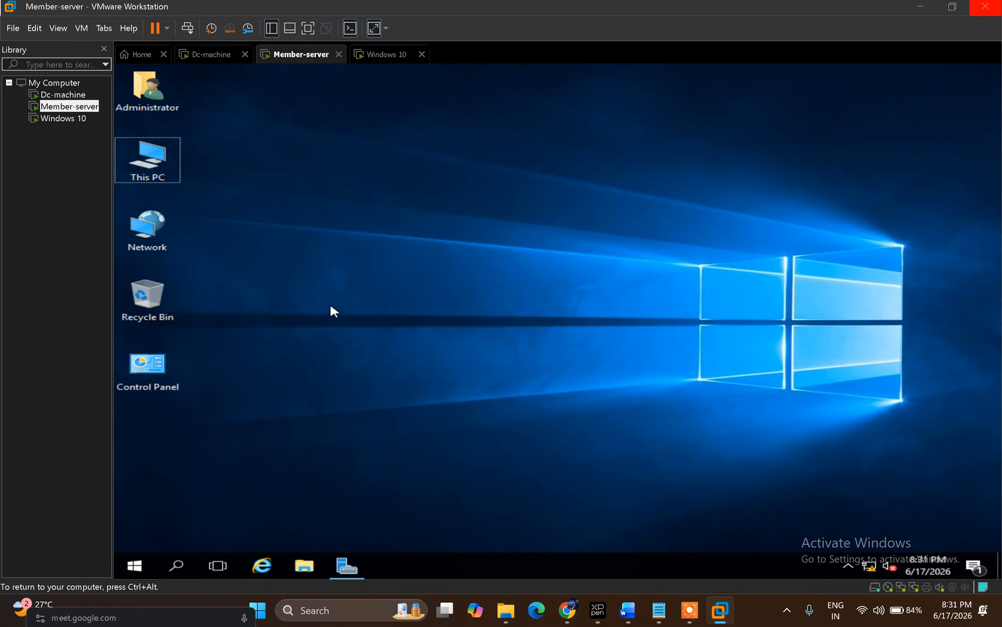
key(super+r)
Step: Open Member-server's network connections with ncpa.cpl and select Ethernet1
text(ncpa.cpl)
key(Return)
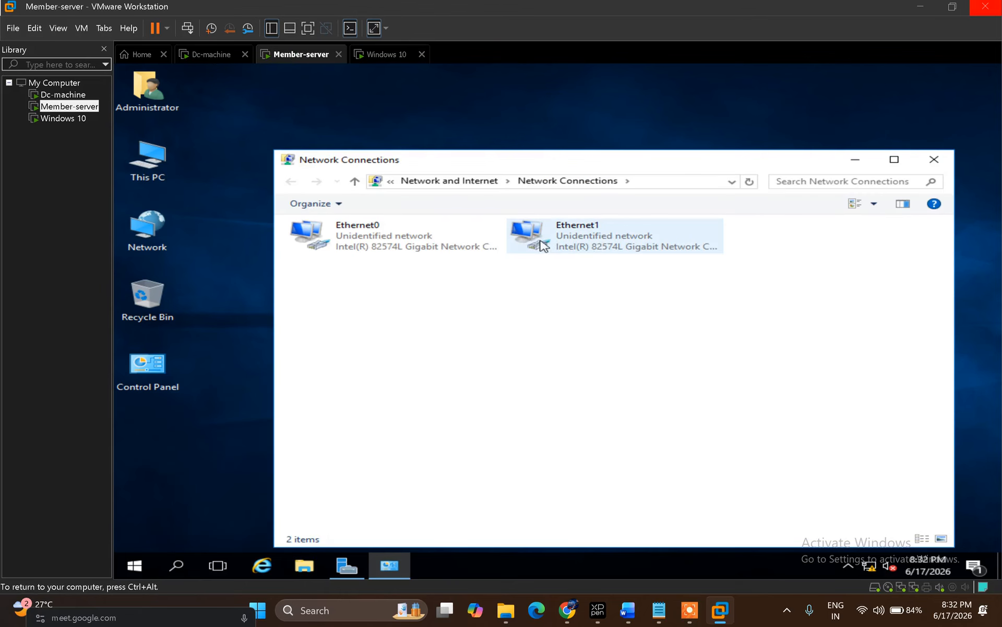
click(600, 249)
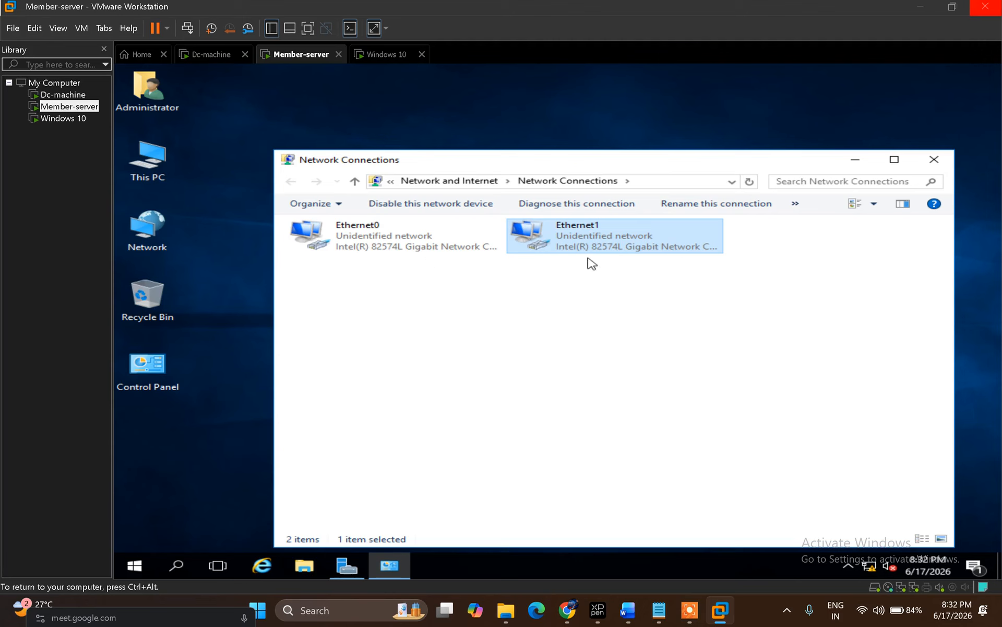
Step: Remove Member-server's Network Adapter 2 on VMnet3, keeping the VMnet0 adapter, and save
right_click(301, 59)
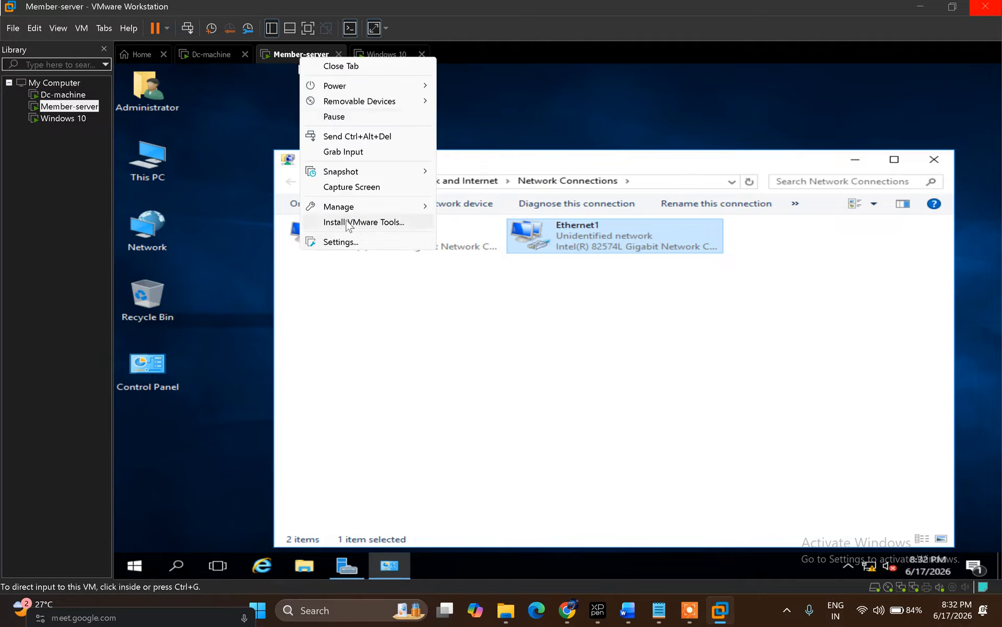
click(336, 243)
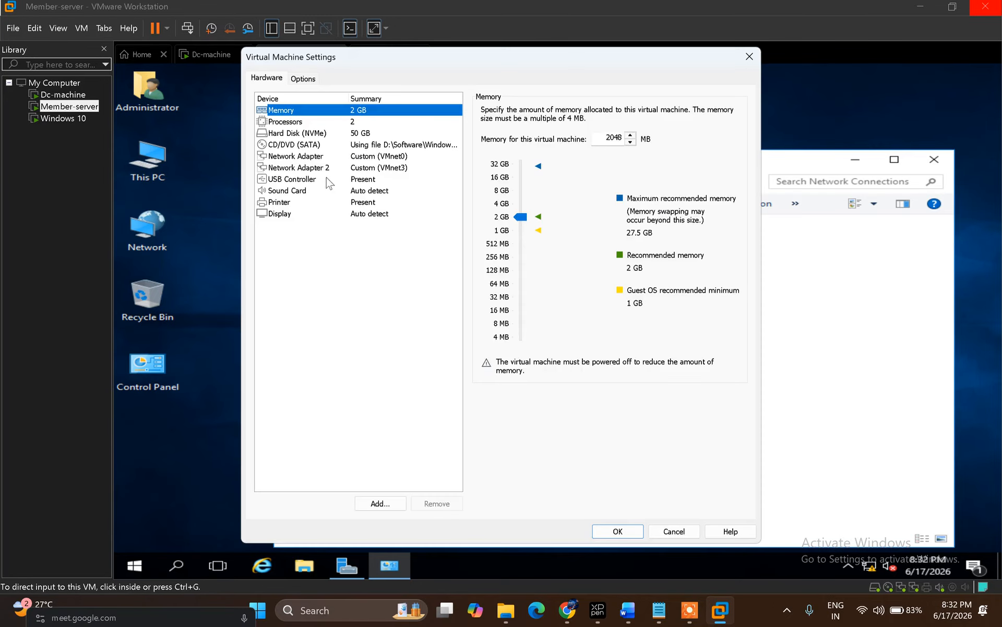
click(328, 168)
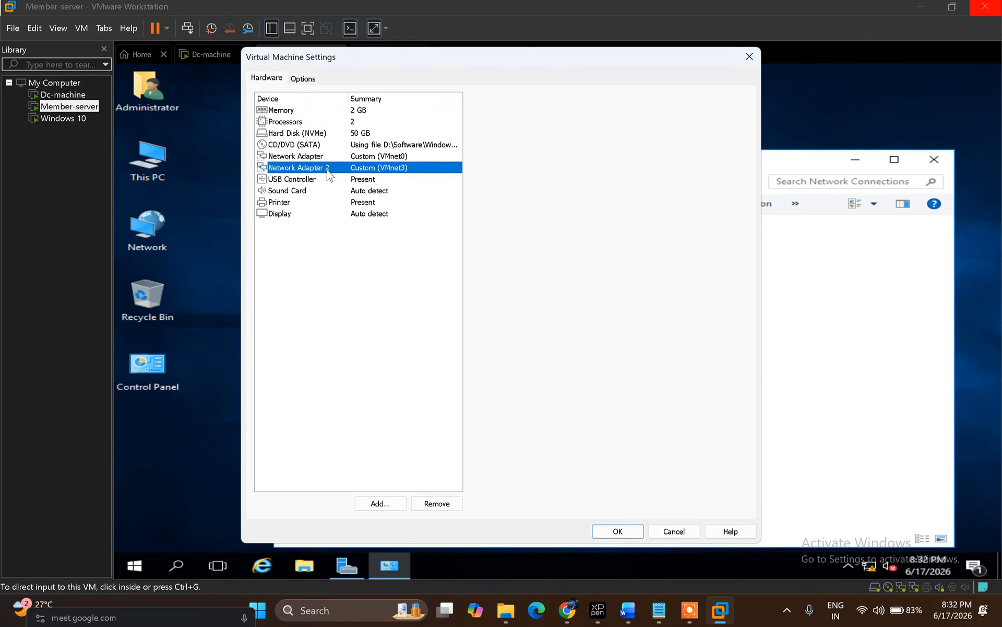
click(441, 502)
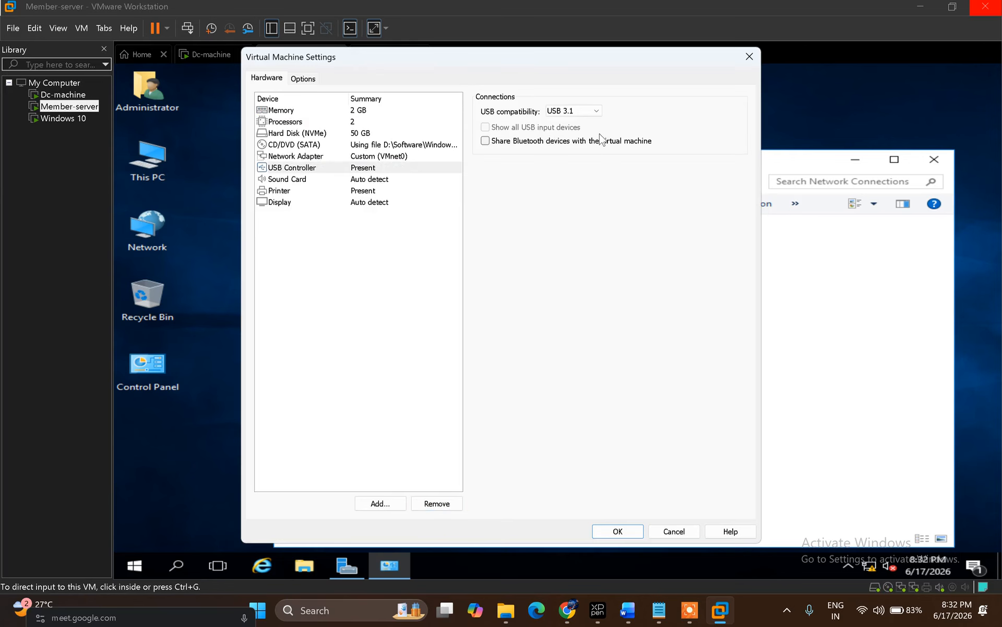
click(340, 158)
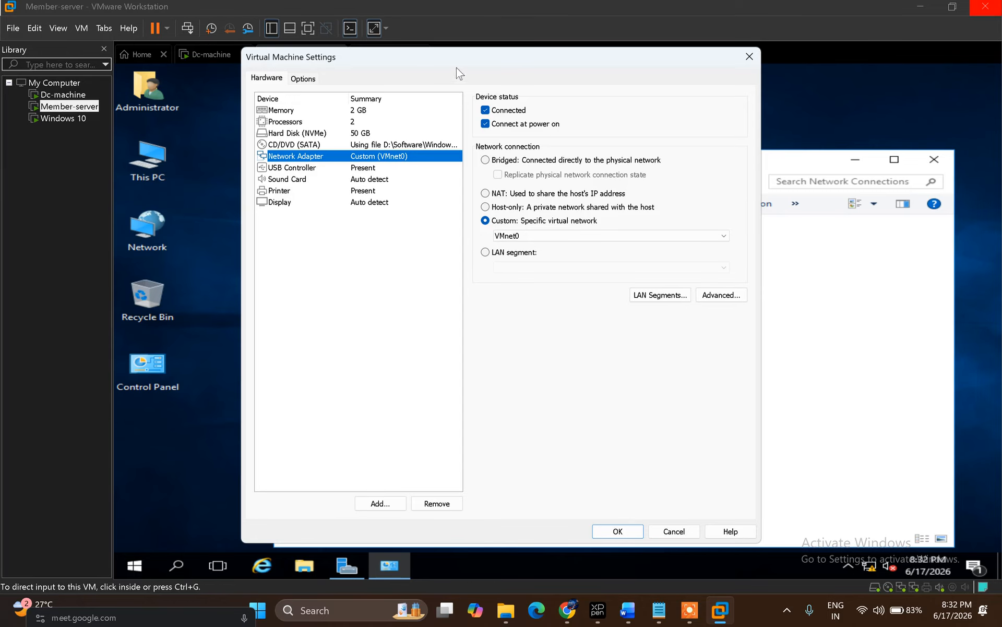
drag(479, 59, 583, 161)
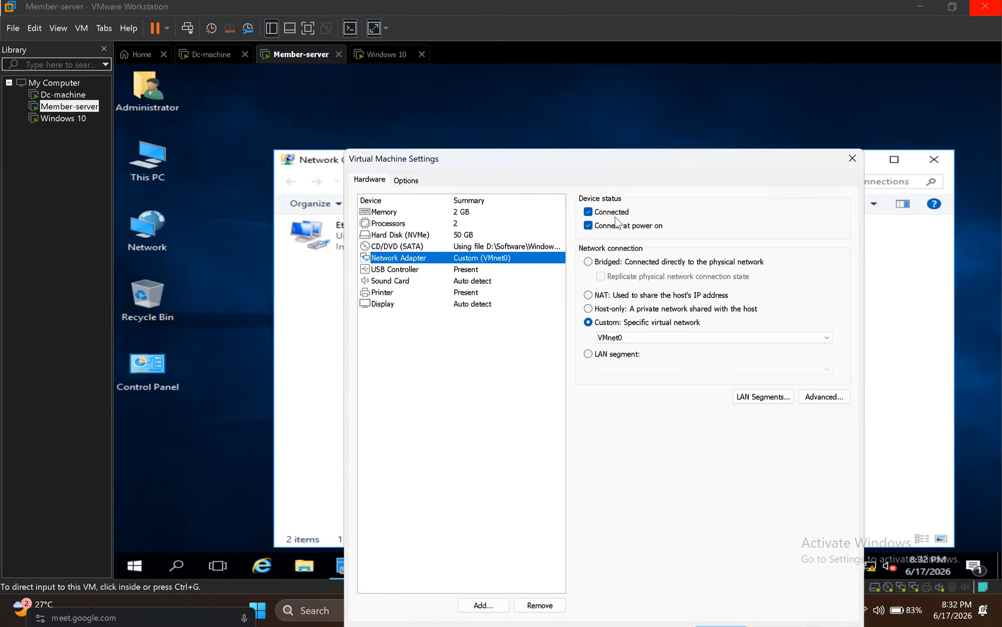
drag(625, 170, 620, 121)
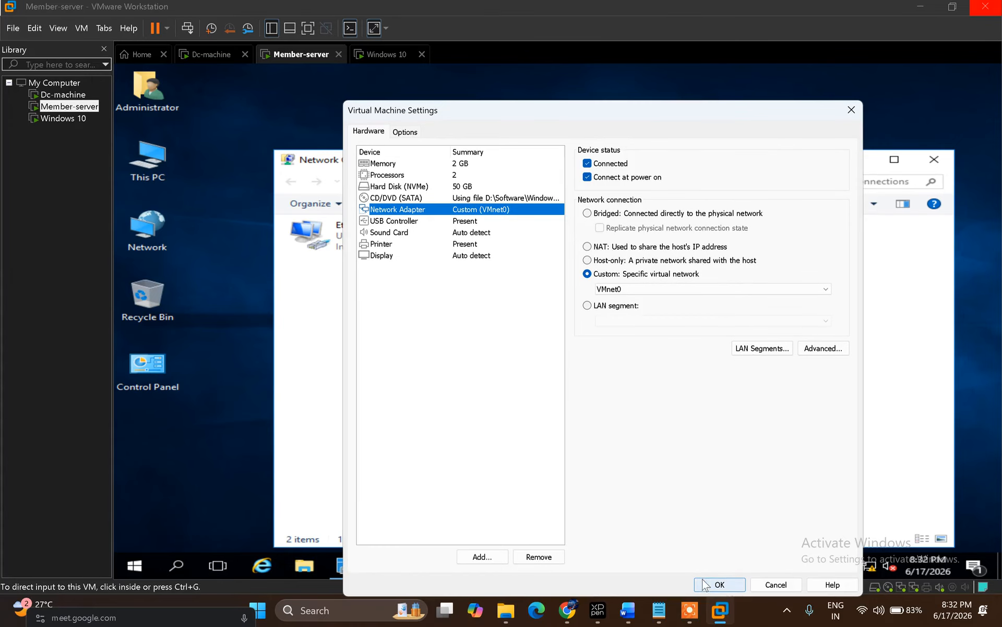
click(720, 584)
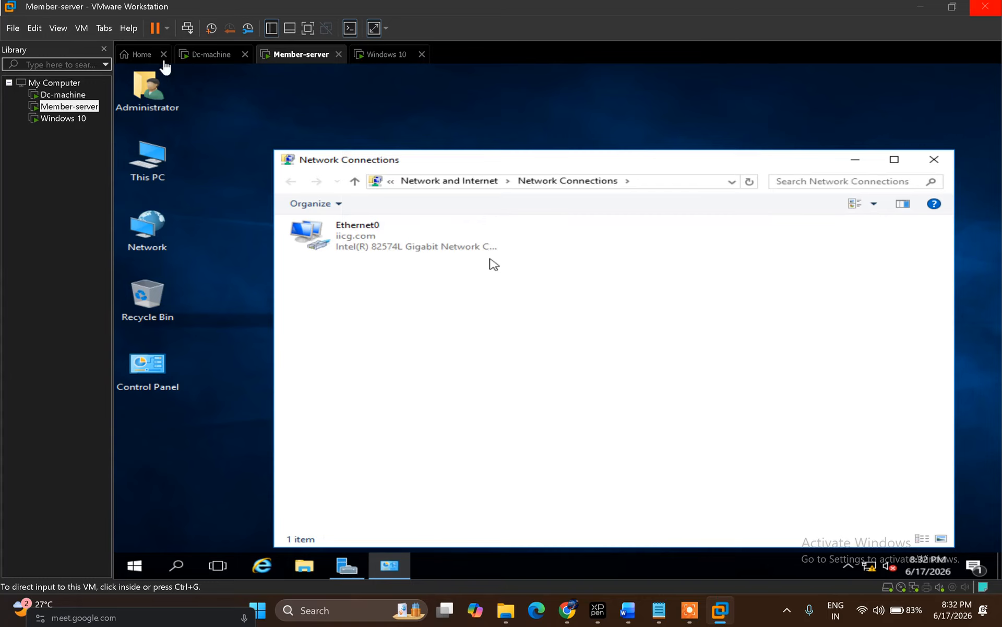
Step: Keep Dc-machine's network adapter on VMnet0, close its settings, and return to Member-server
click(208, 54)
right_click(208, 55)
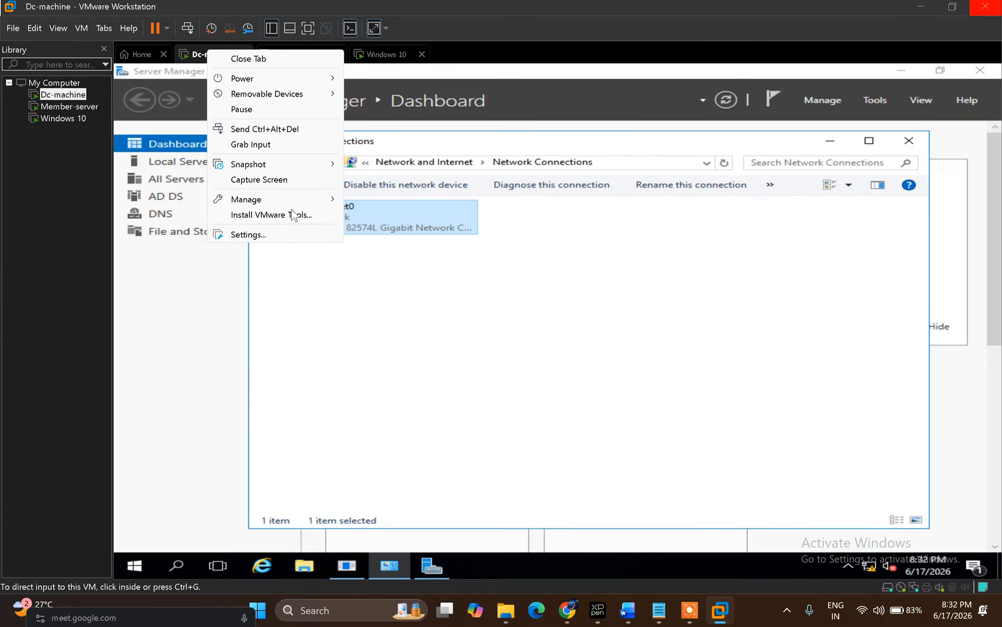
click(265, 235)
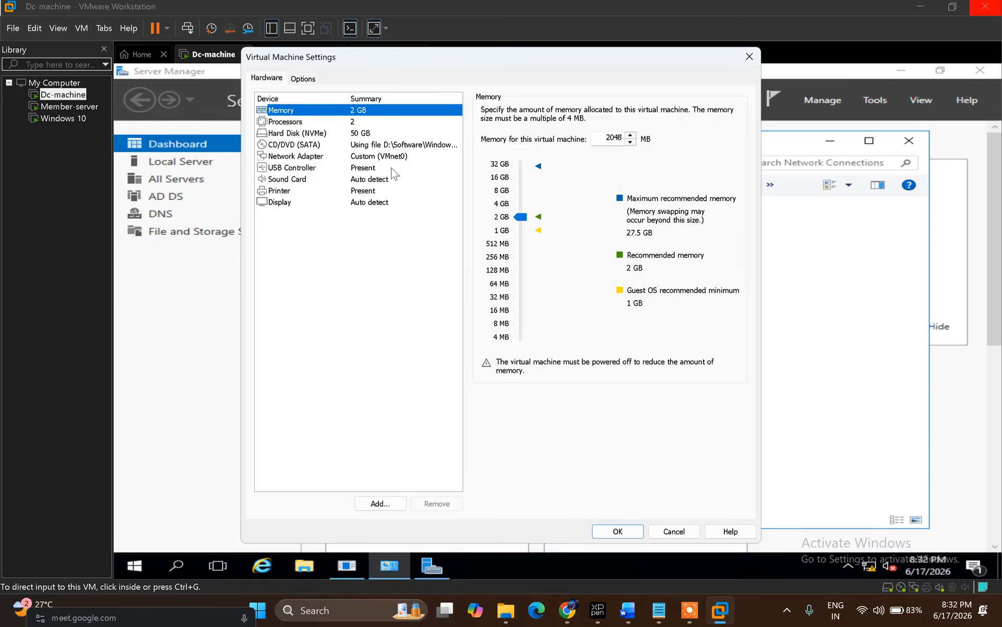
click(387, 157)
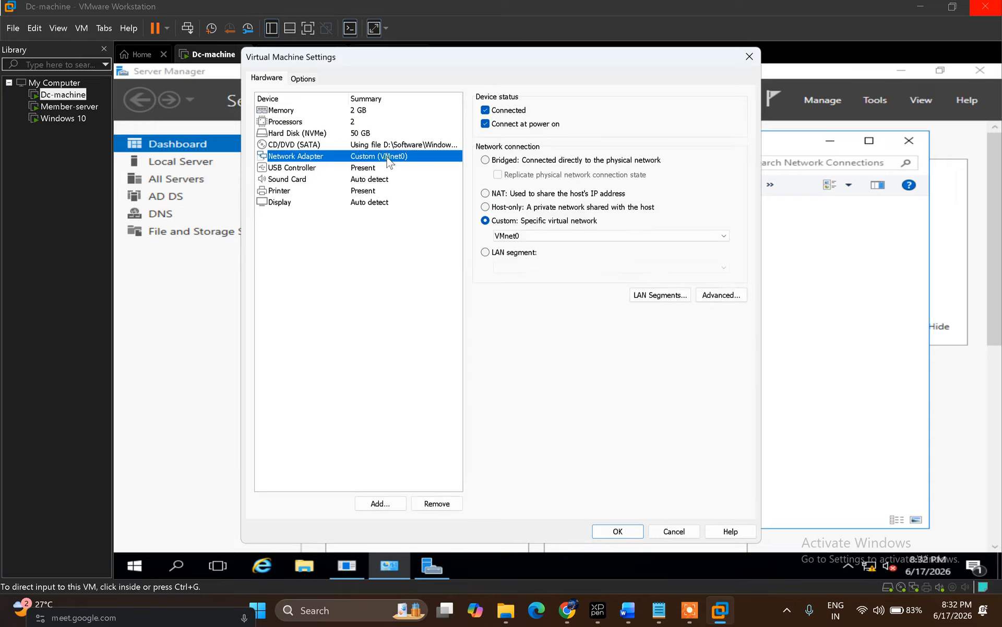
click(723, 236)
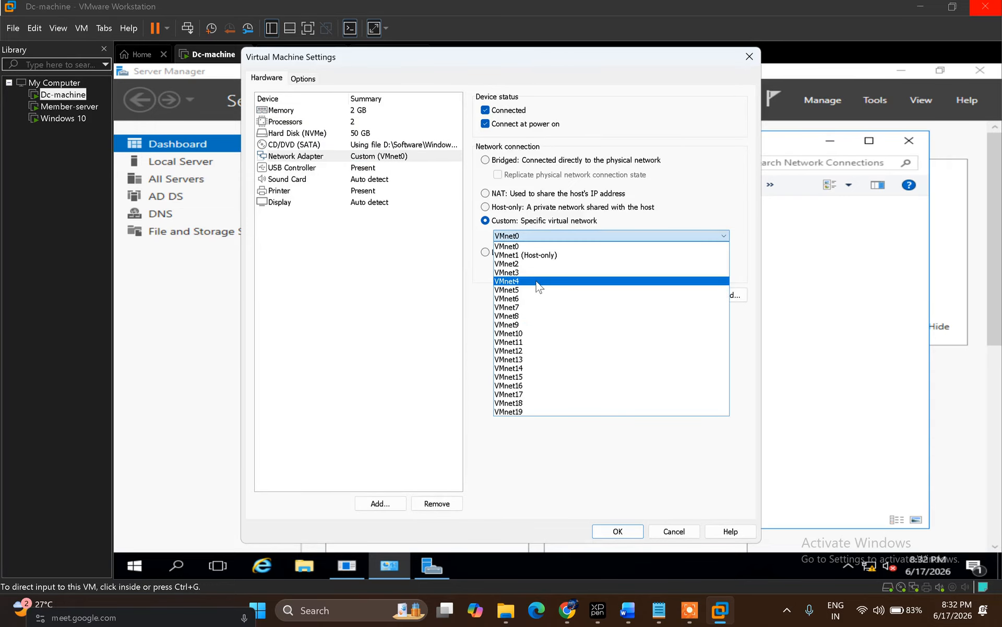
click(717, 129)
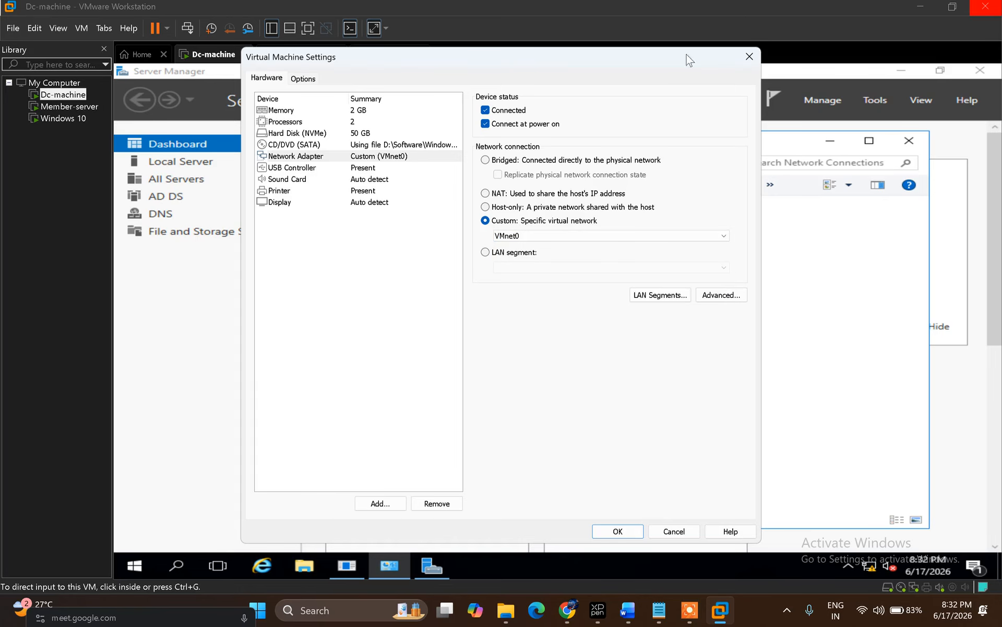
click(750, 57)
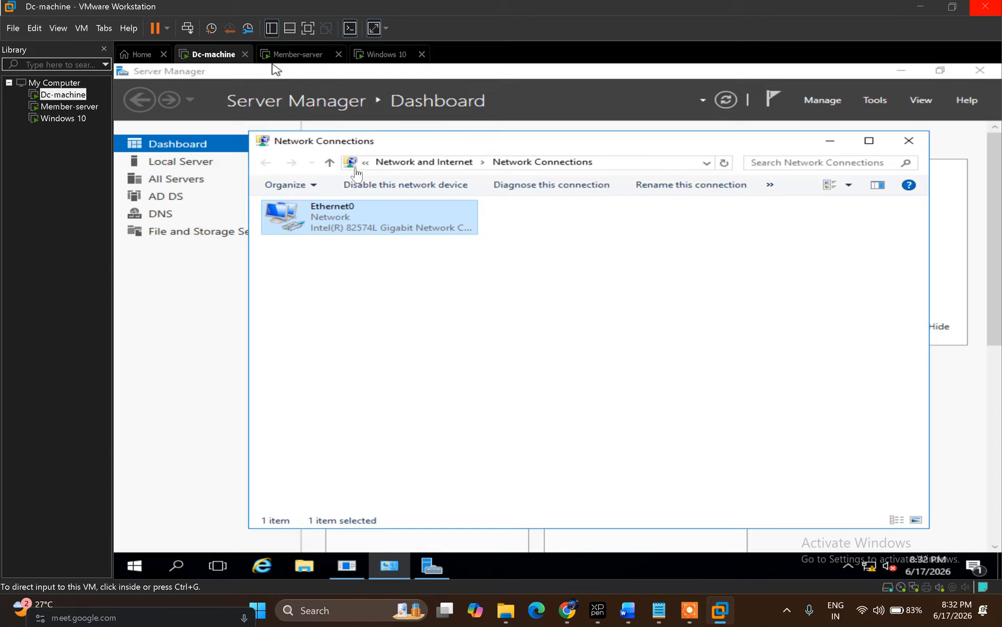
click(295, 58)
click(351, 239)
right_click(351, 239)
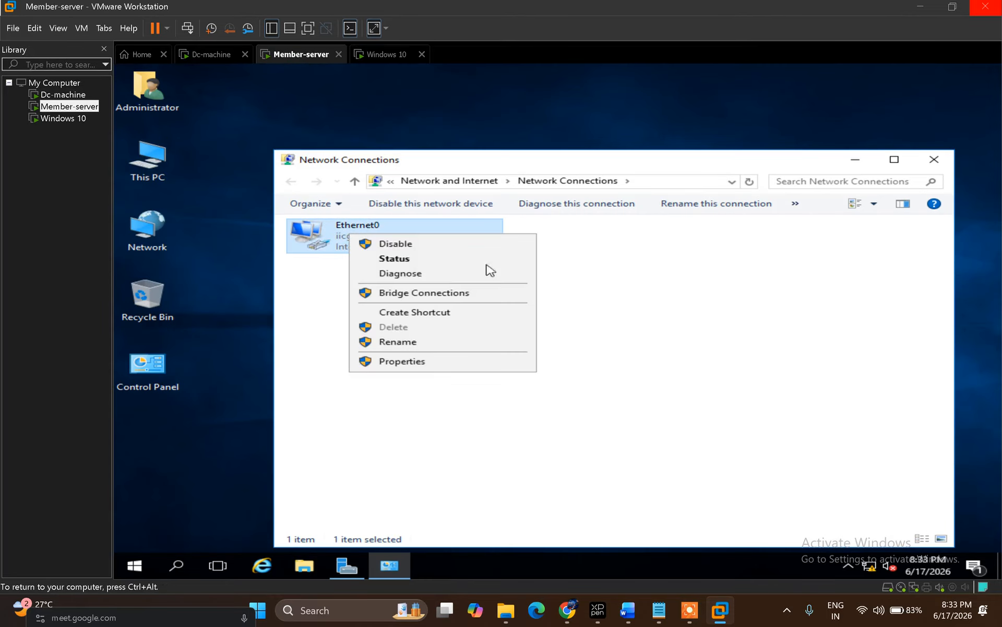
click(430, 369)
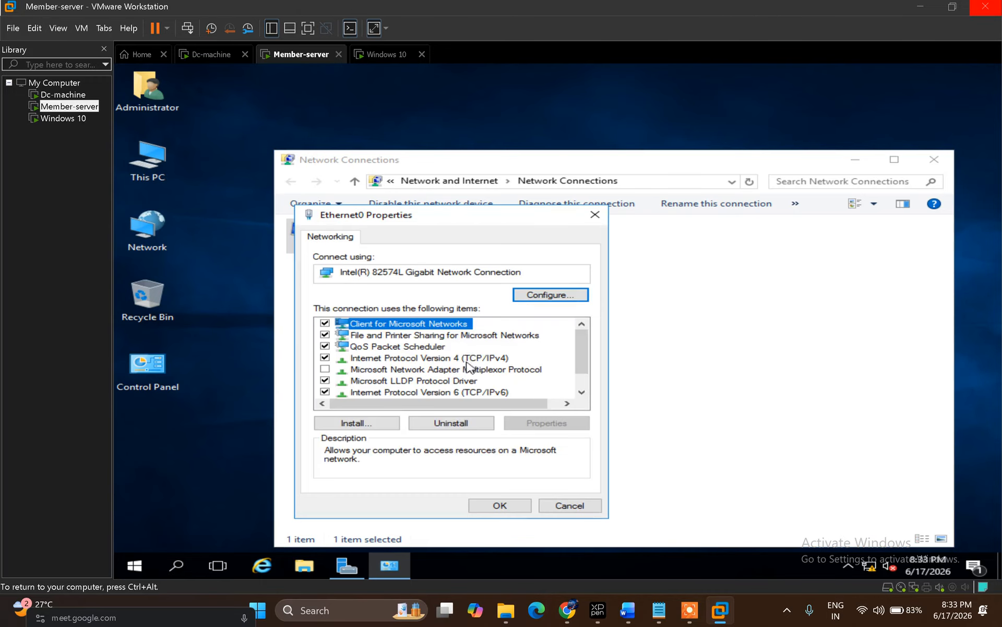
double_click(473, 361)
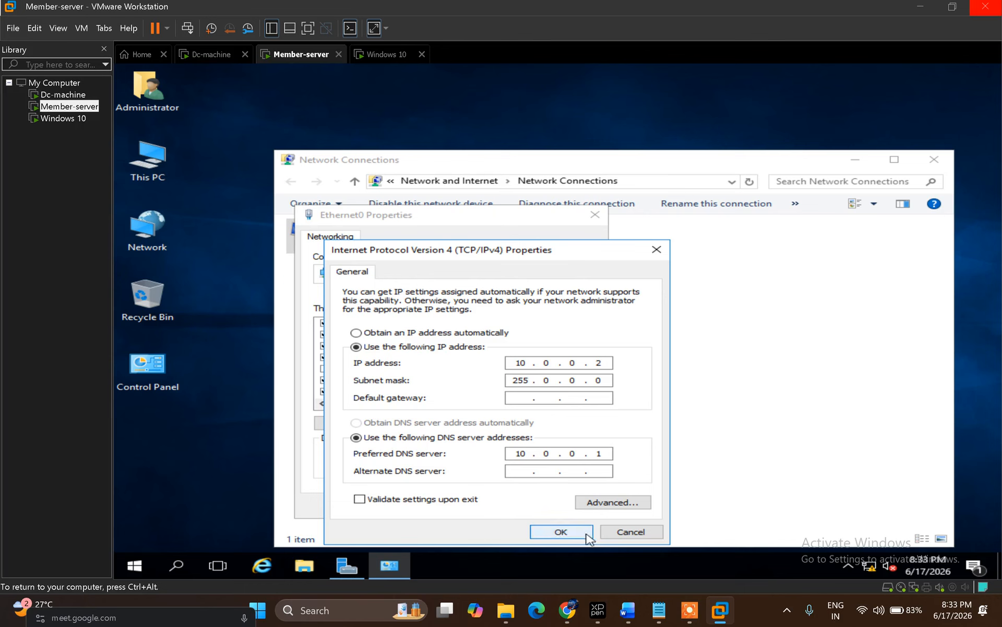
click(561, 532)
click(517, 505)
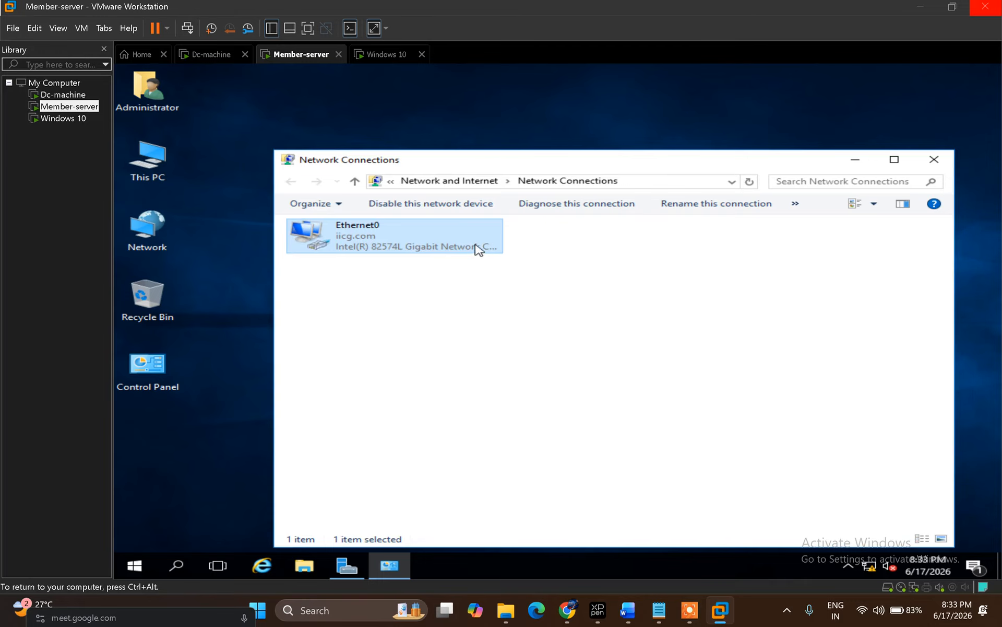
Step: Add a second network adapter to the Member-server virtual machine
right_click(299, 58)
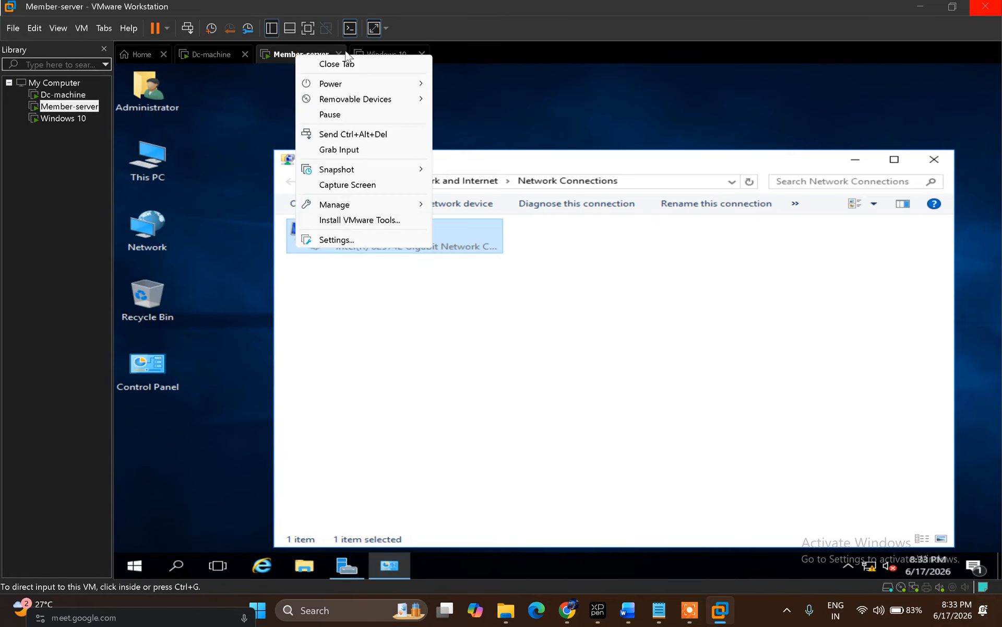
click(298, 67)
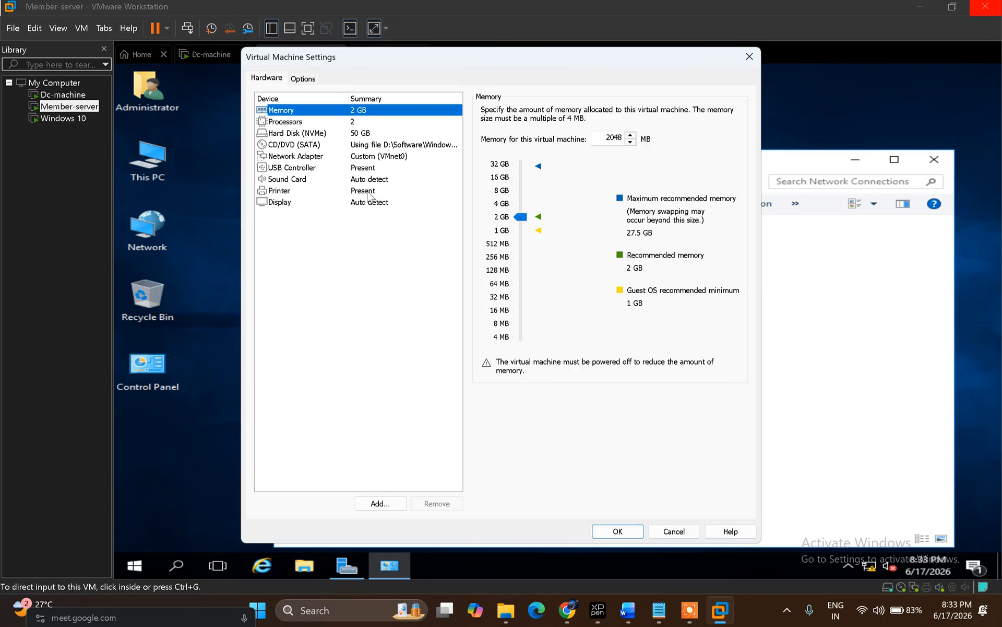
click(308, 157)
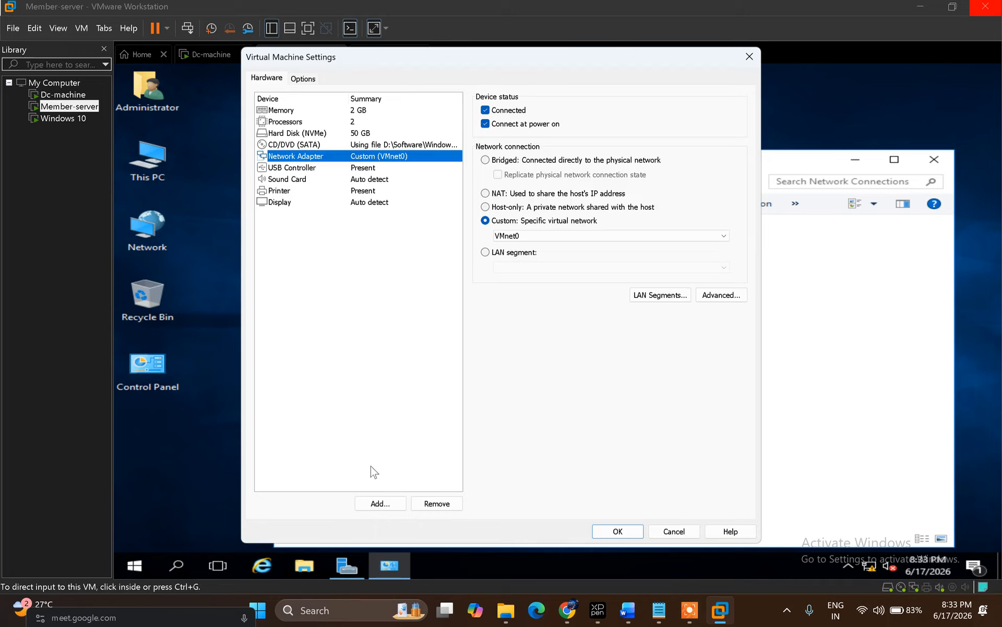
click(379, 504)
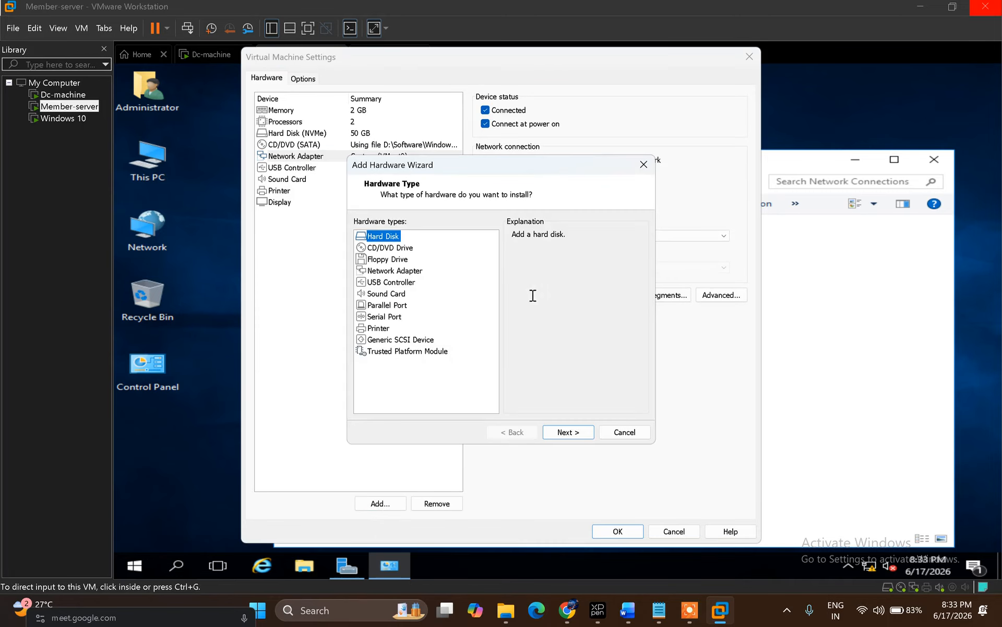
click(387, 270)
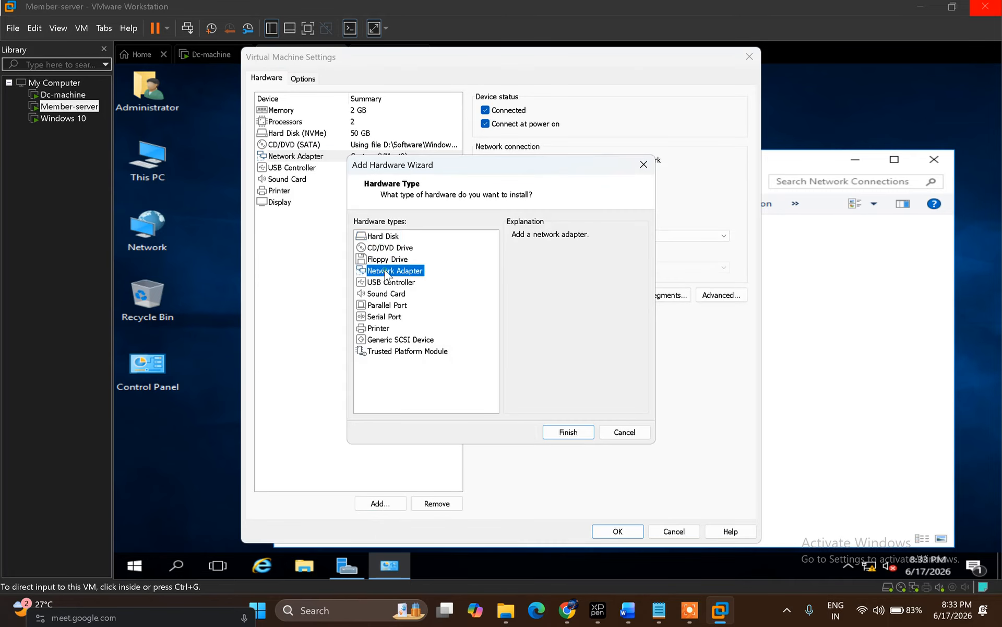
click(580, 433)
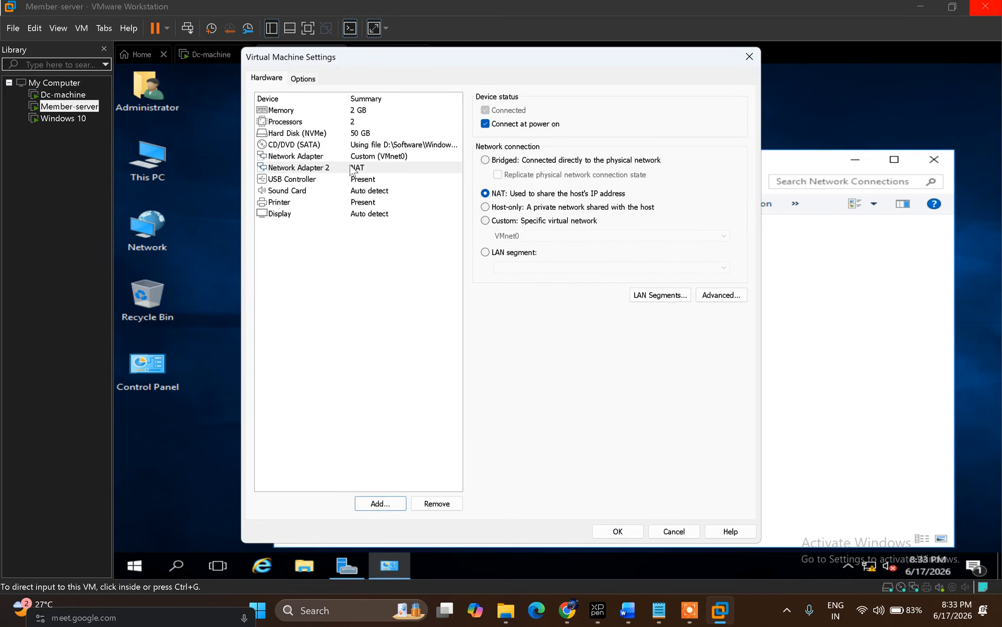
Step: Set Network Adapter 2 to Custom (VMnet3), save, and return to the guest
click(354, 168)
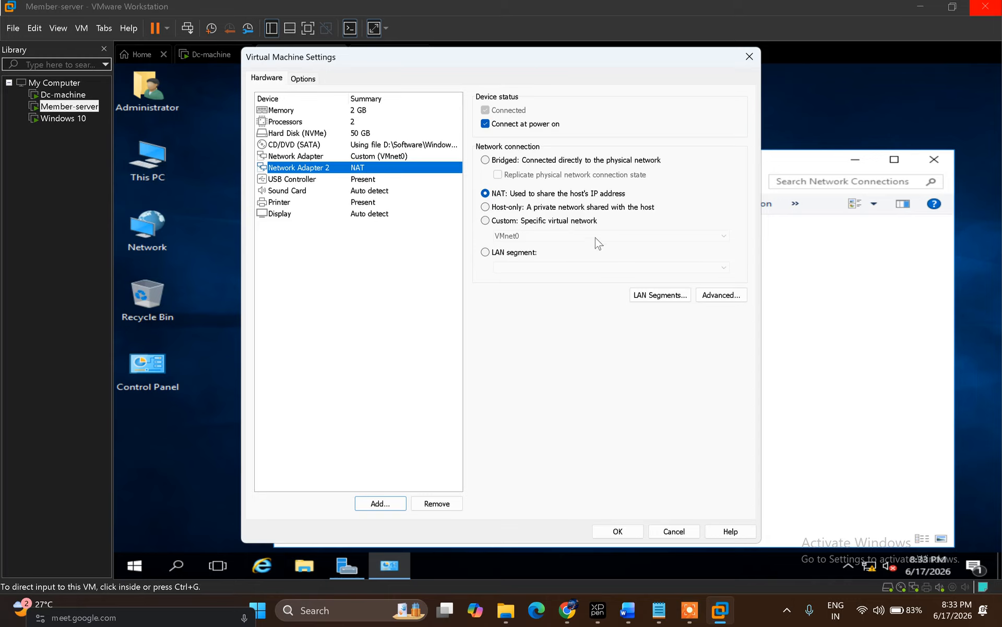
click(556, 222)
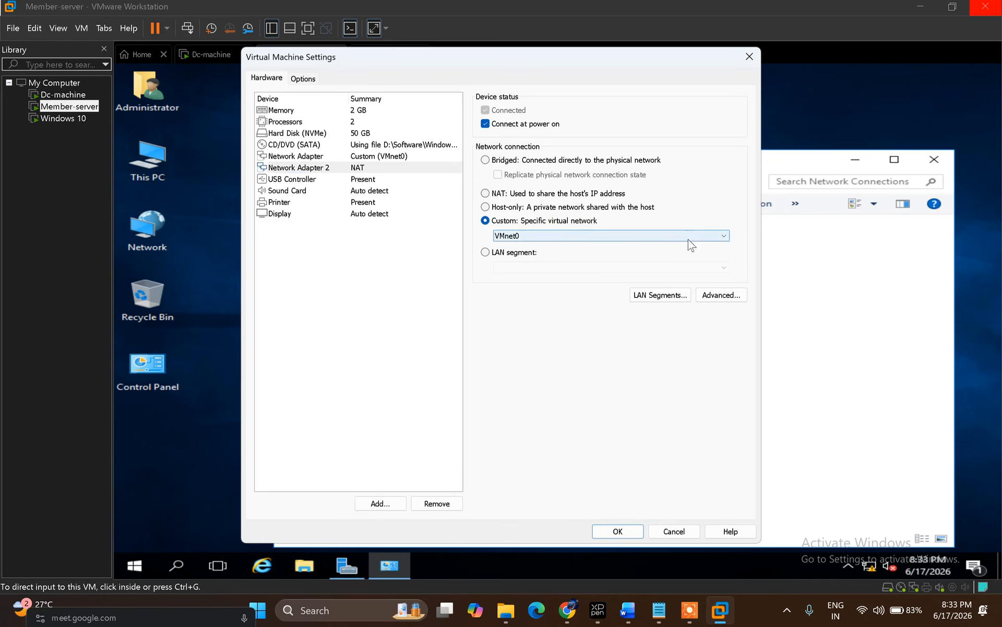
click(710, 236)
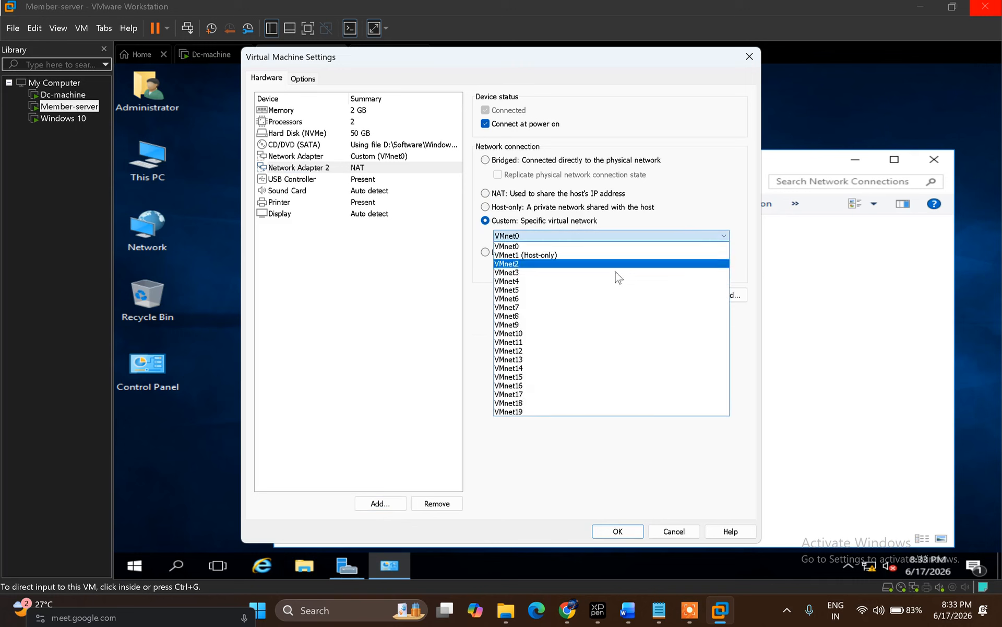
click(529, 274)
click(613, 531)
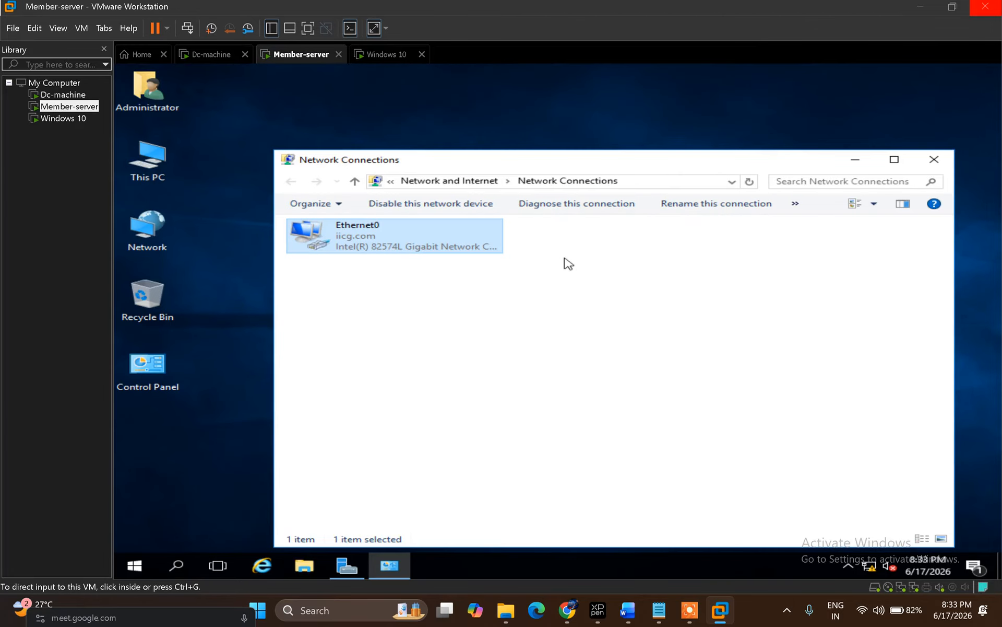
click(568, 263)
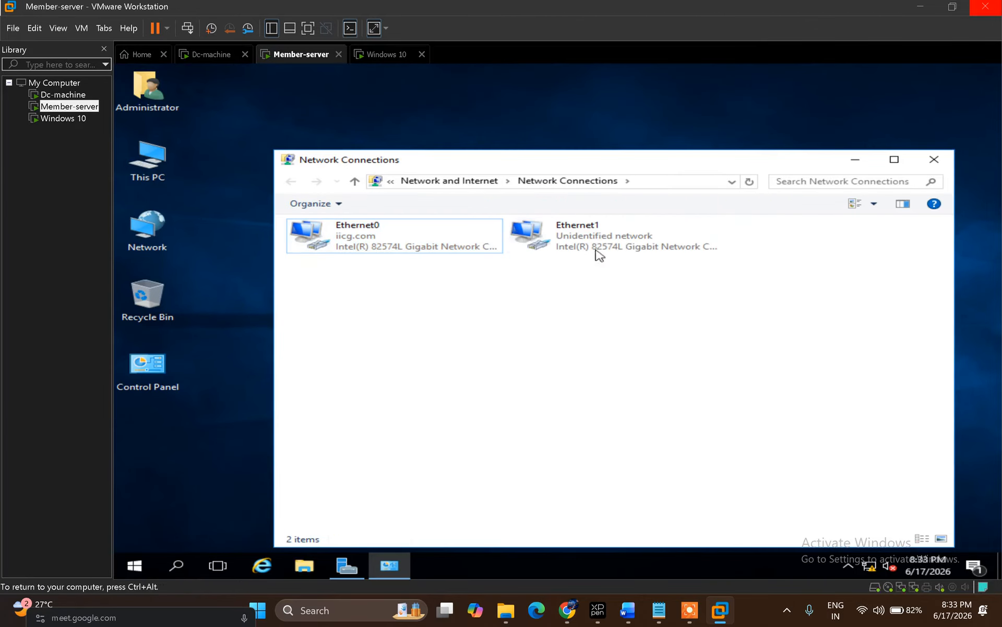
Step: Inspect Ethernet1, confirm Member-server's Network Adapter 2 uses VMnet3, then go to Windows 10
click(620, 249)
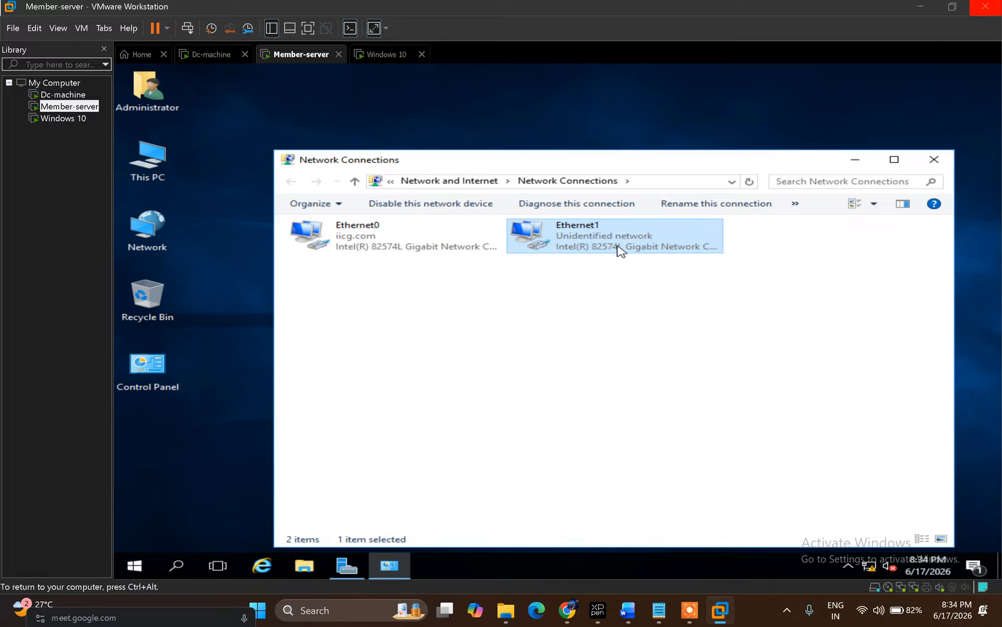
right_click(618, 248)
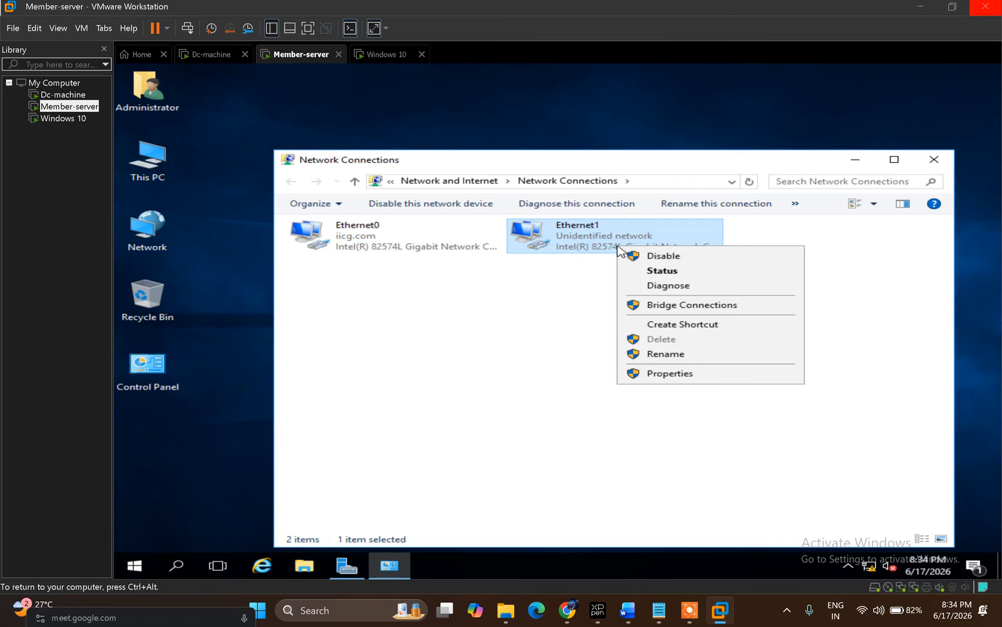
right_click(303, 59)
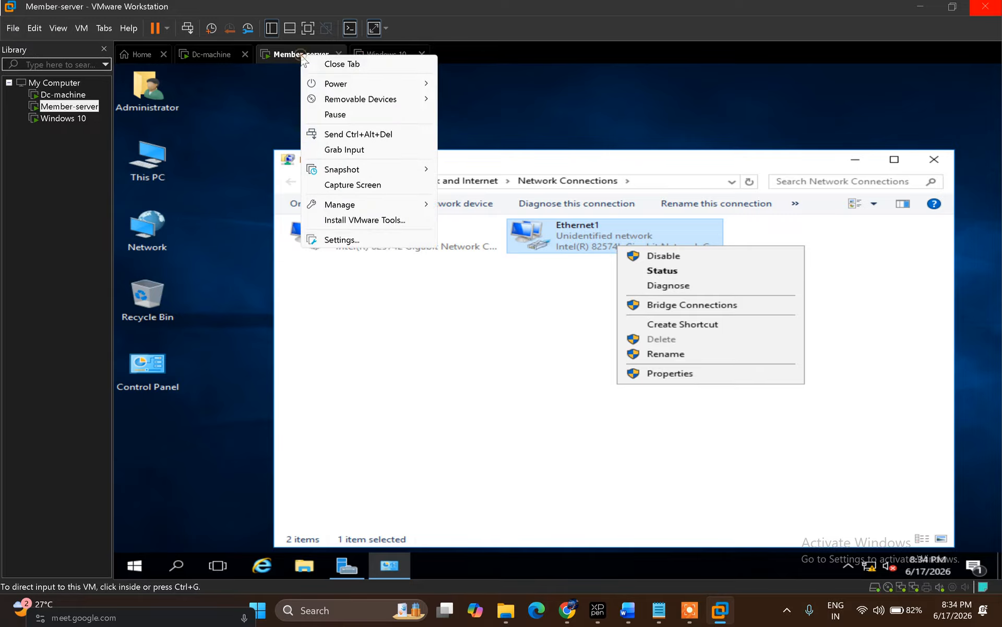
click(368, 243)
key(ctrl+d)
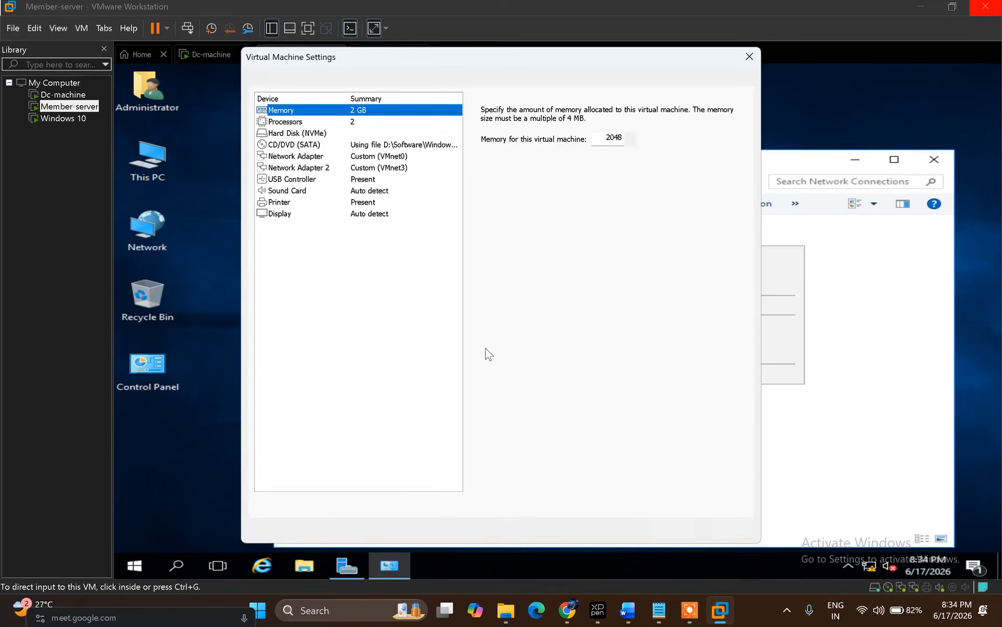
click(386, 168)
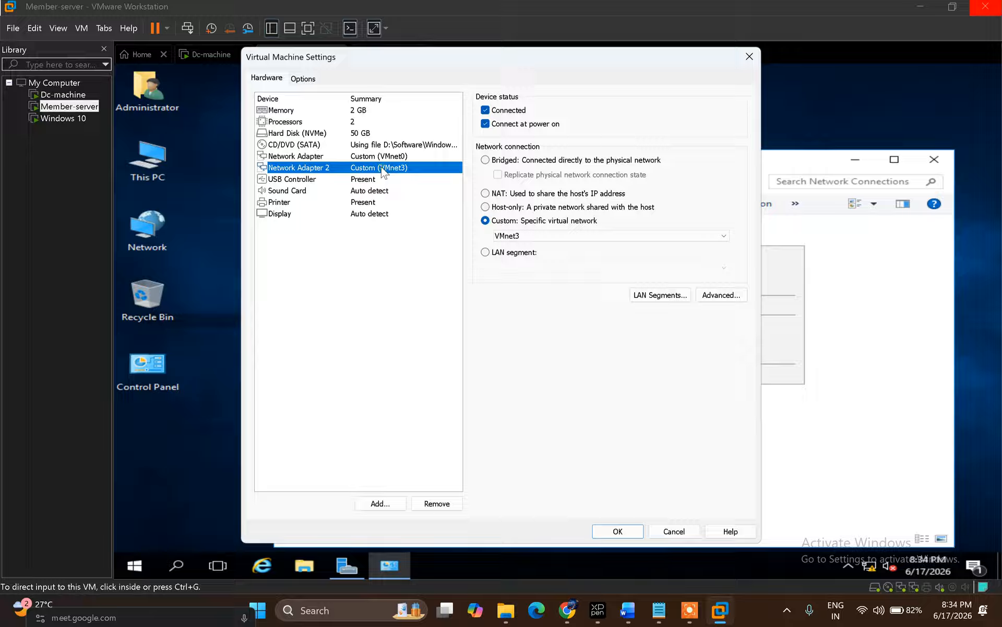
click(618, 531)
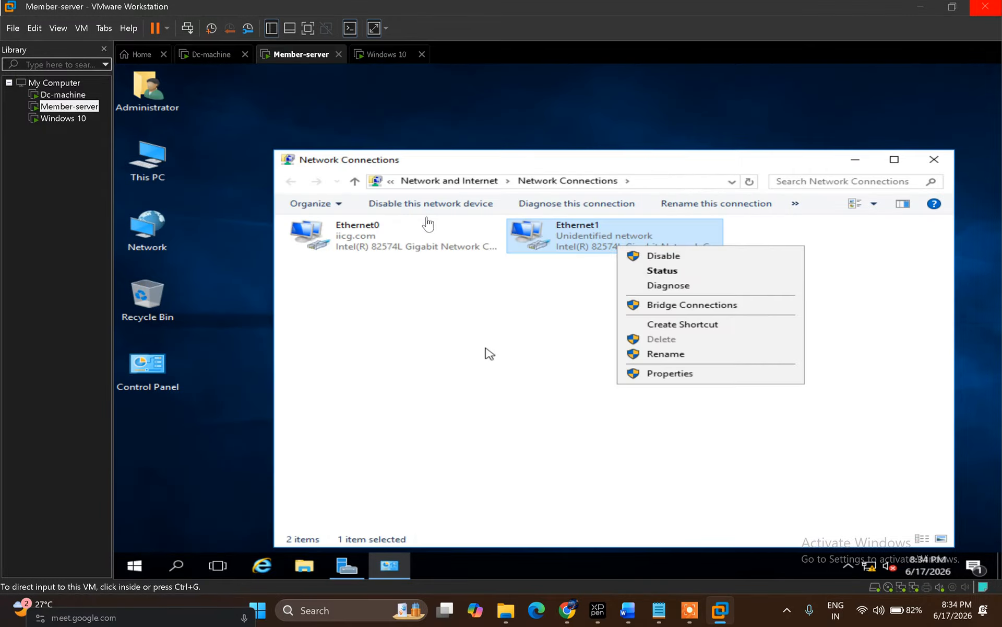
click(384, 57)
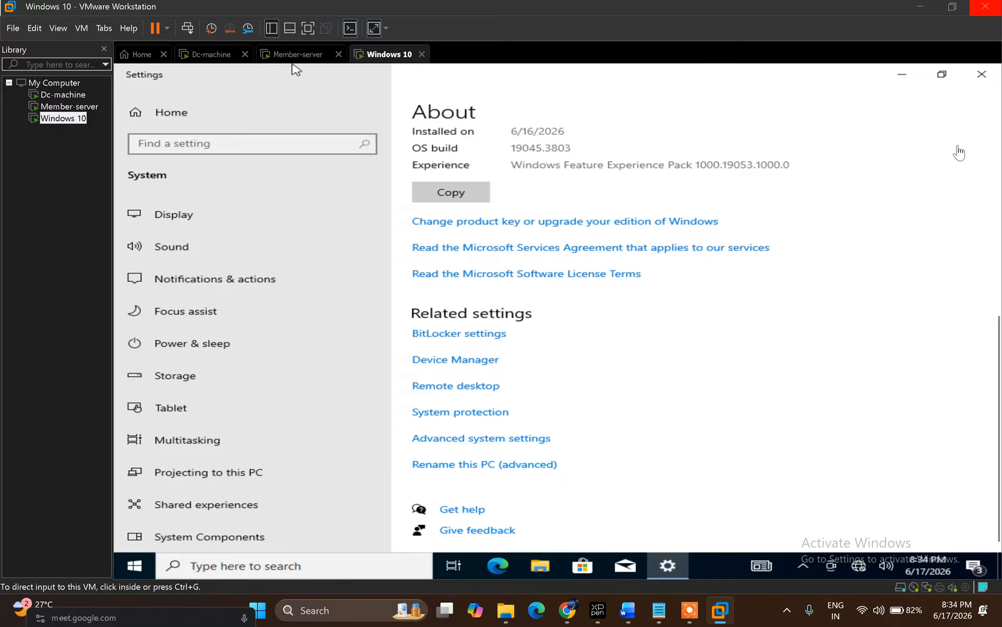
Step: Verify the Windows 10 VM's adapter uses Custom (VMnet3), then switch back to Member-server
right_click(389, 59)
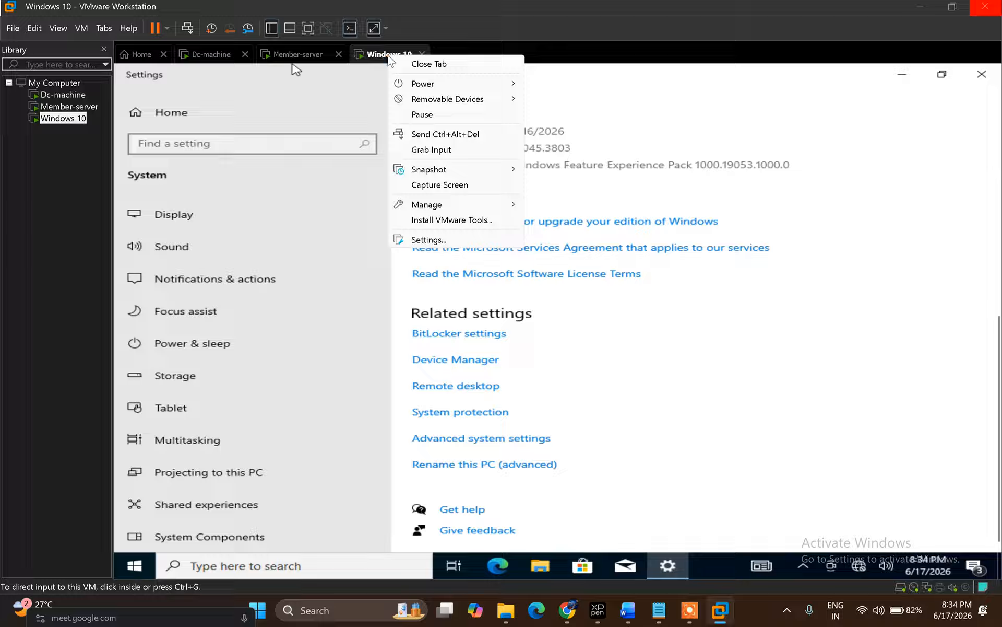
click(464, 241)
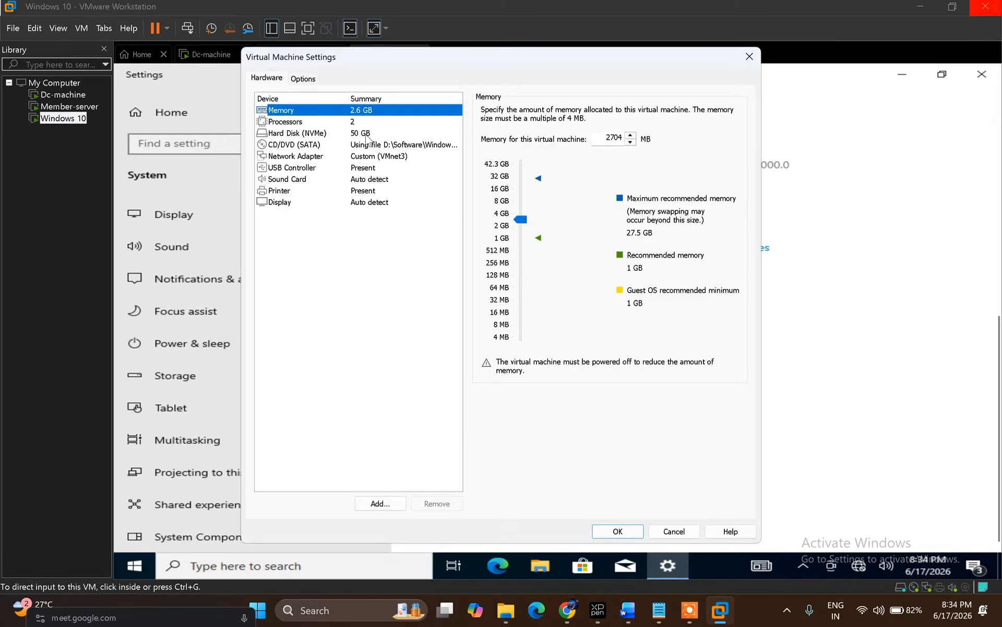
click(379, 157)
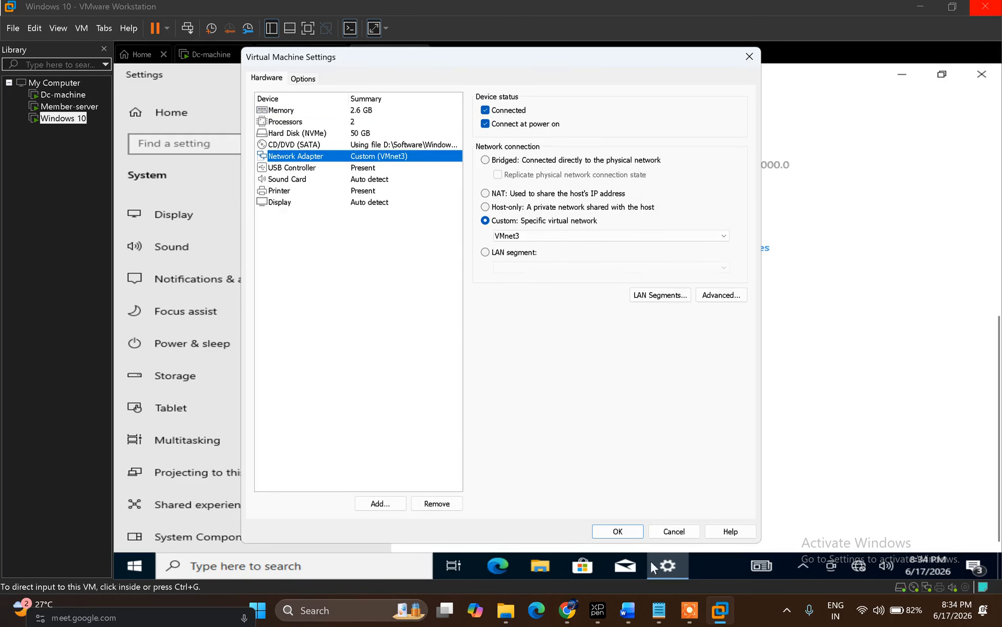
click(617, 531)
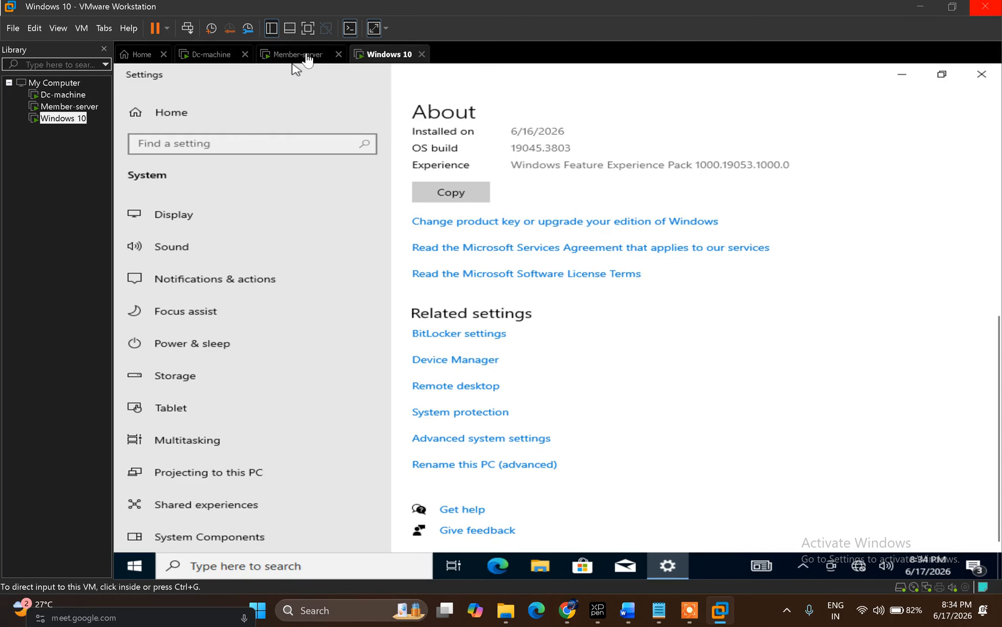
click(307, 53)
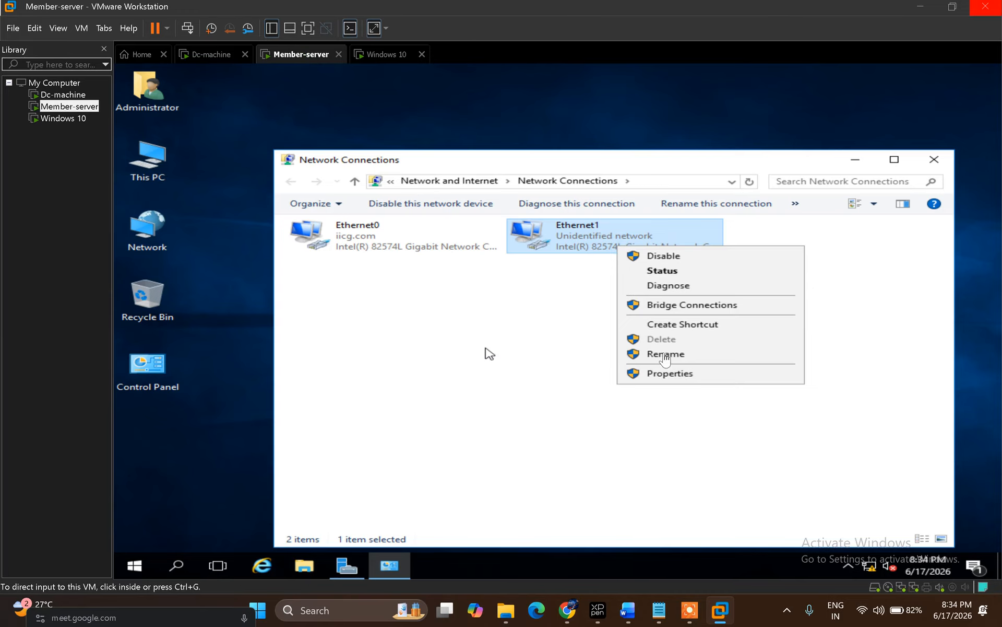
Step: Confirm Member-server's Ethernet1 IPv4 as static 11.0.0.1, mask 255.0.0.0, DNS 10.0.0.1
click(685, 376)
click(686, 374)
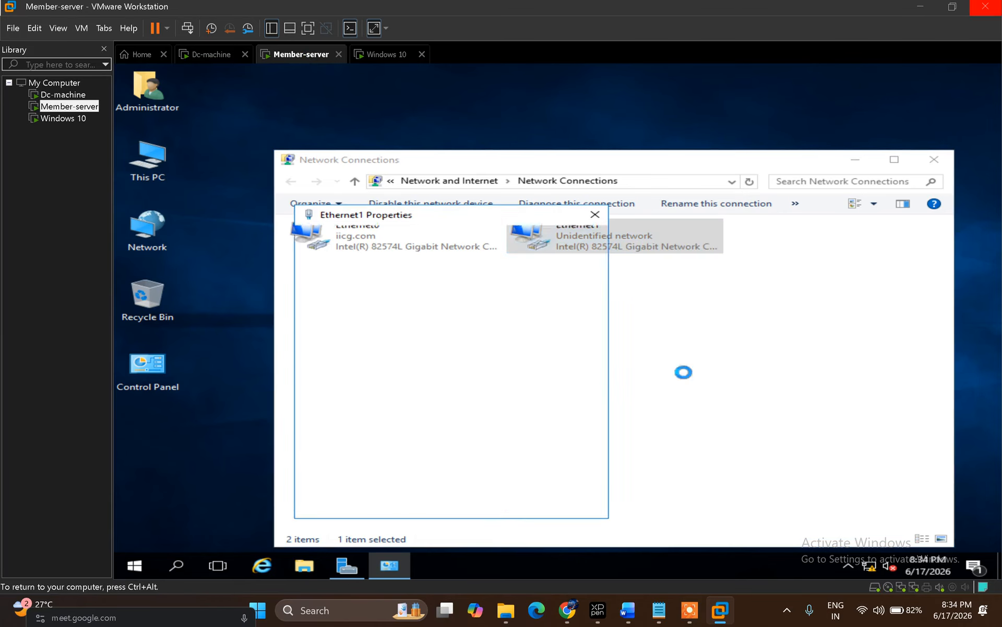
double_click(462, 359)
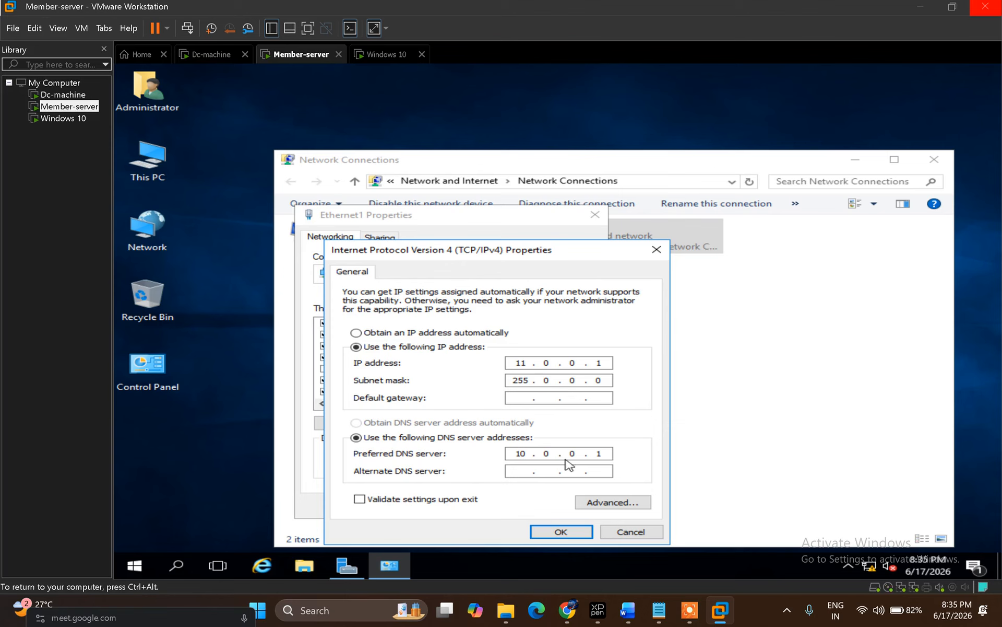
click(558, 533)
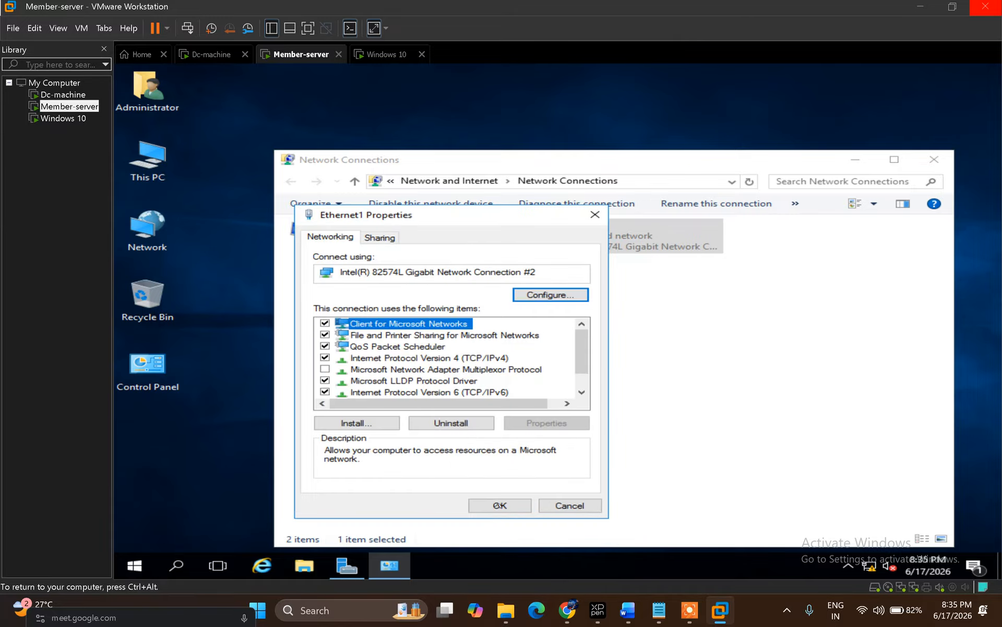
click(500, 511)
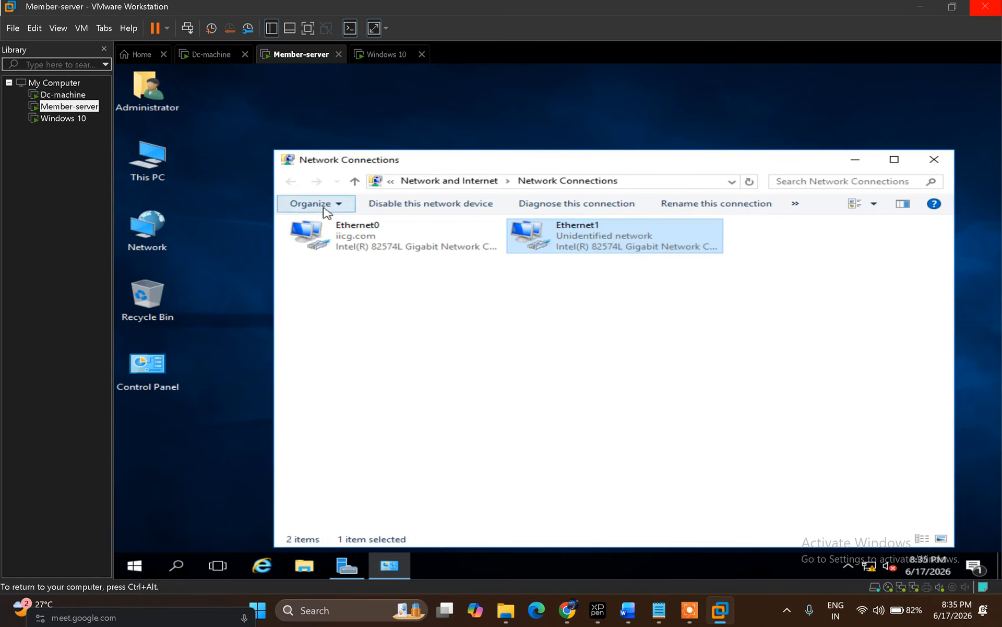
Step: On the Windows 10 VM, close Settings and open Network Connections with ncpa.cpl
click(375, 56)
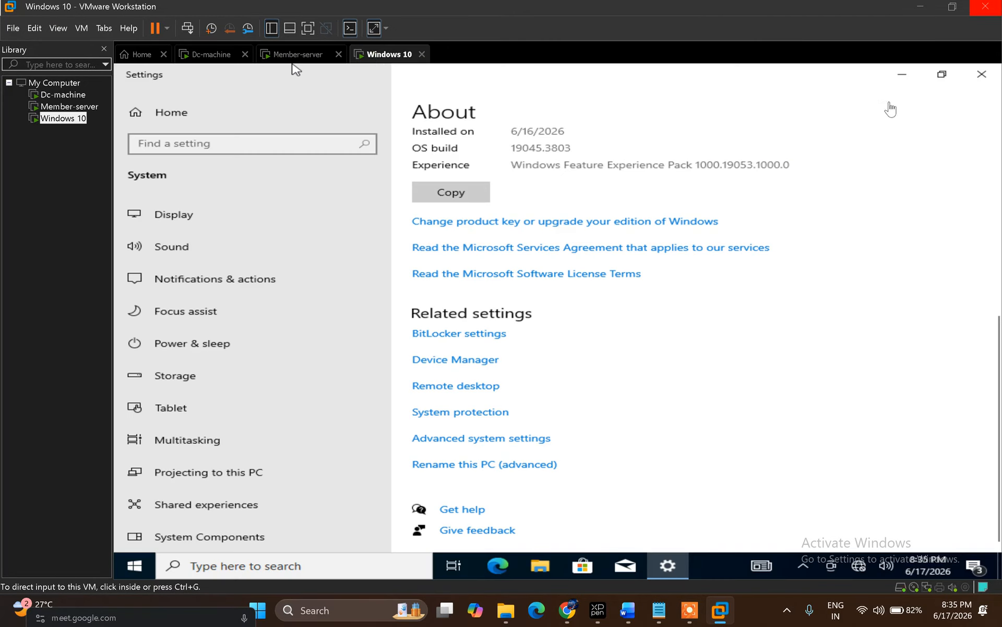
click(981, 77)
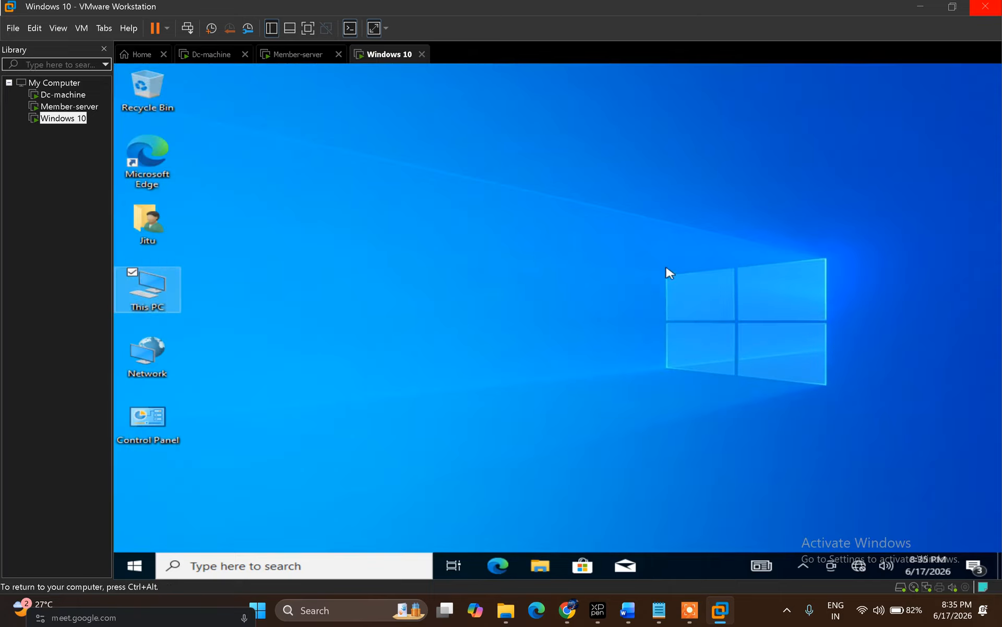
key(super+r)
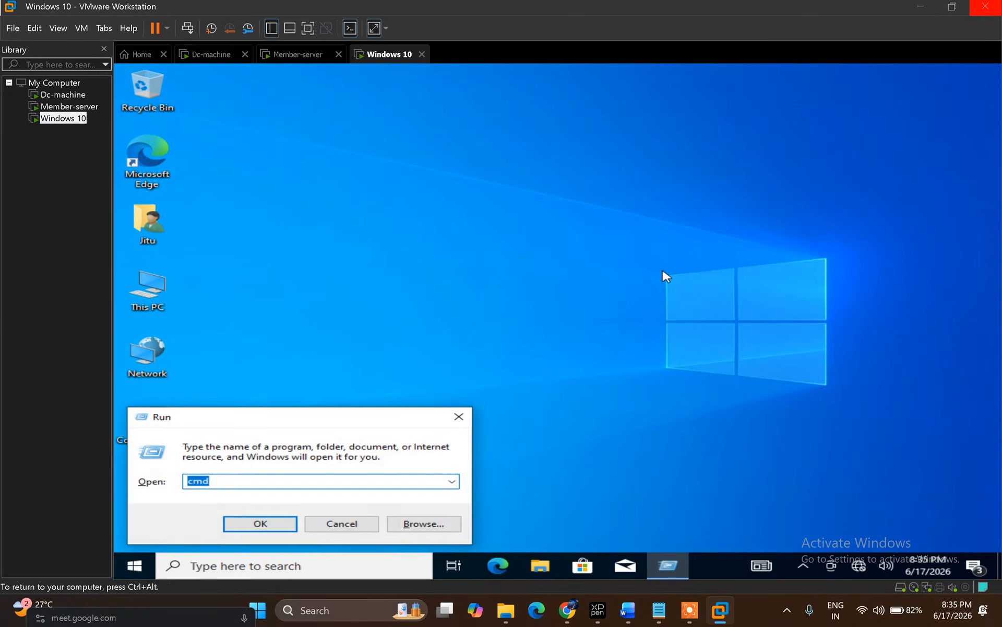
text(ncp)
key(Down)
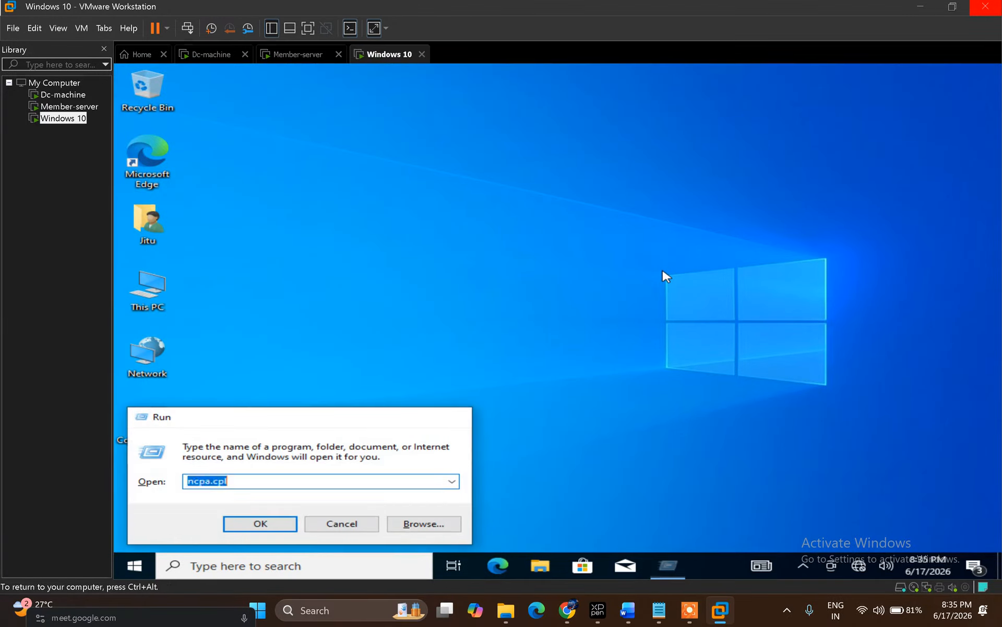
key(Return)
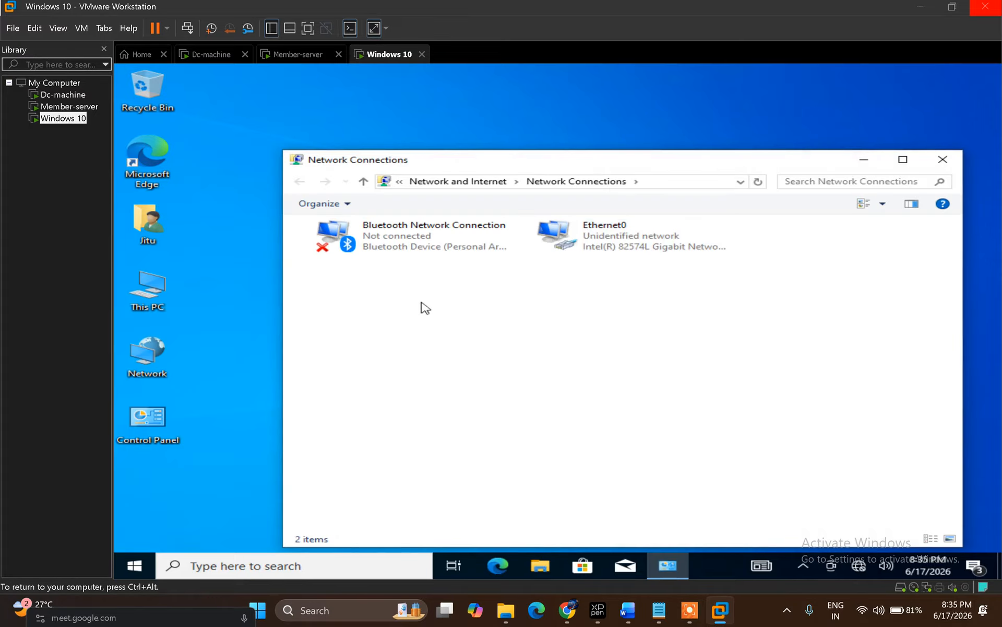
Step: Set Ethernet0 to static IP 11.0.0.2, mask 255.0.0.0, gateway 11.0.0.1, DNS 10.0.0.1
click(610, 245)
right_click(609, 245)
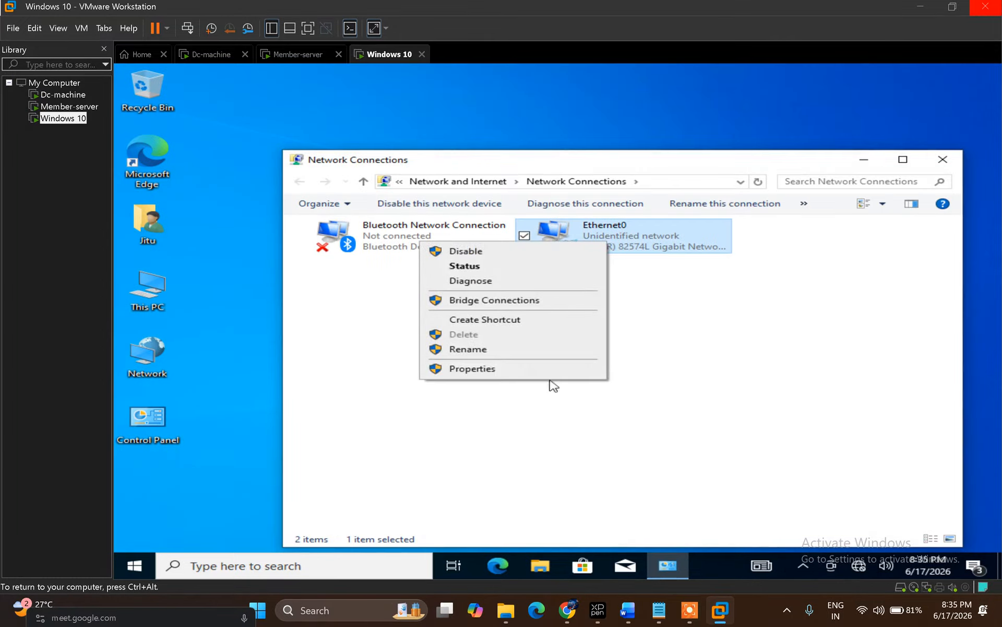
click(532, 371)
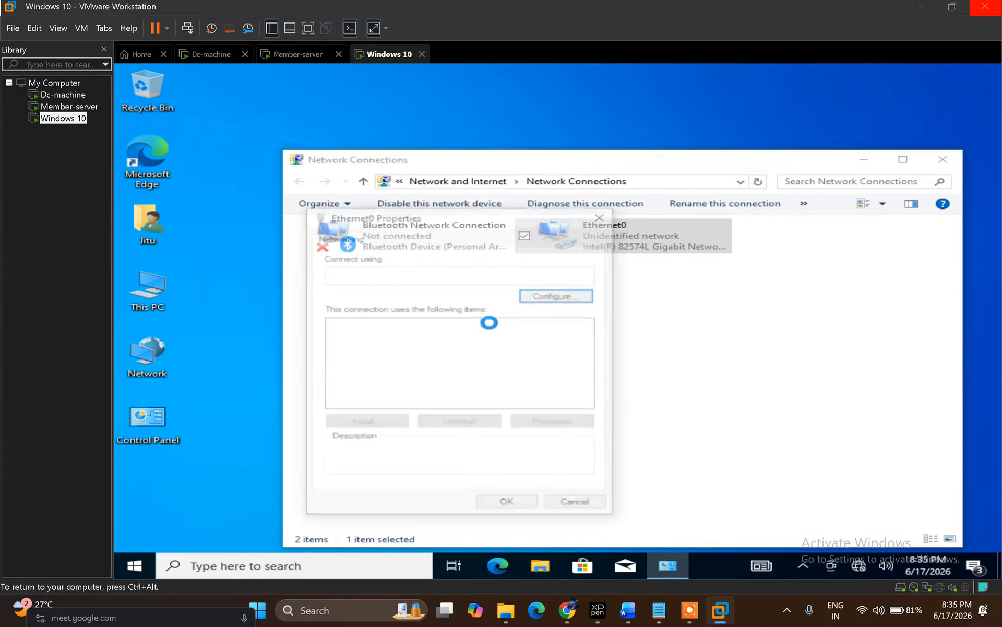
double_click(480, 359)
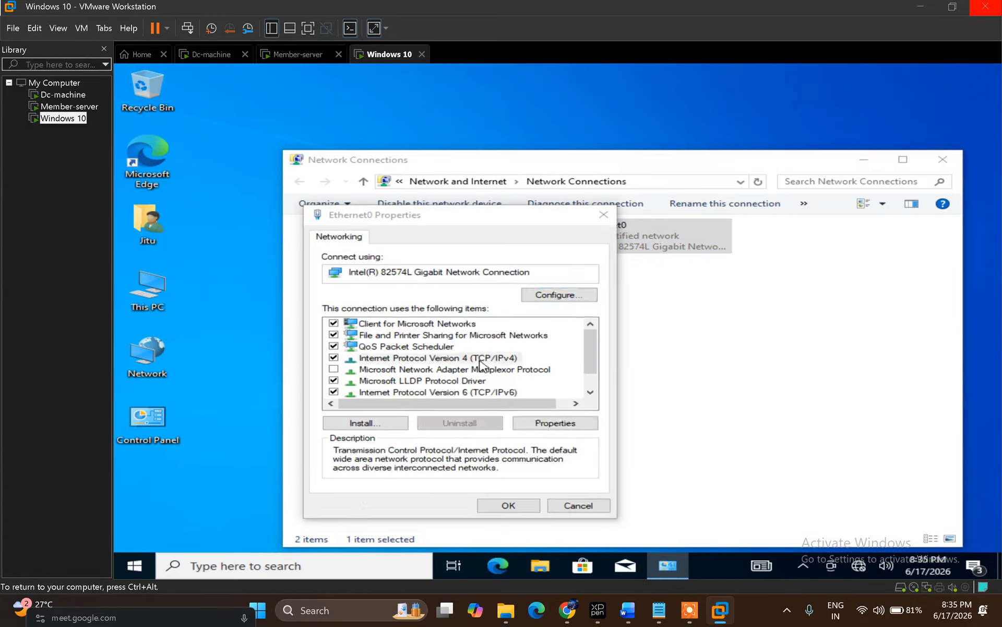
click(490, 347)
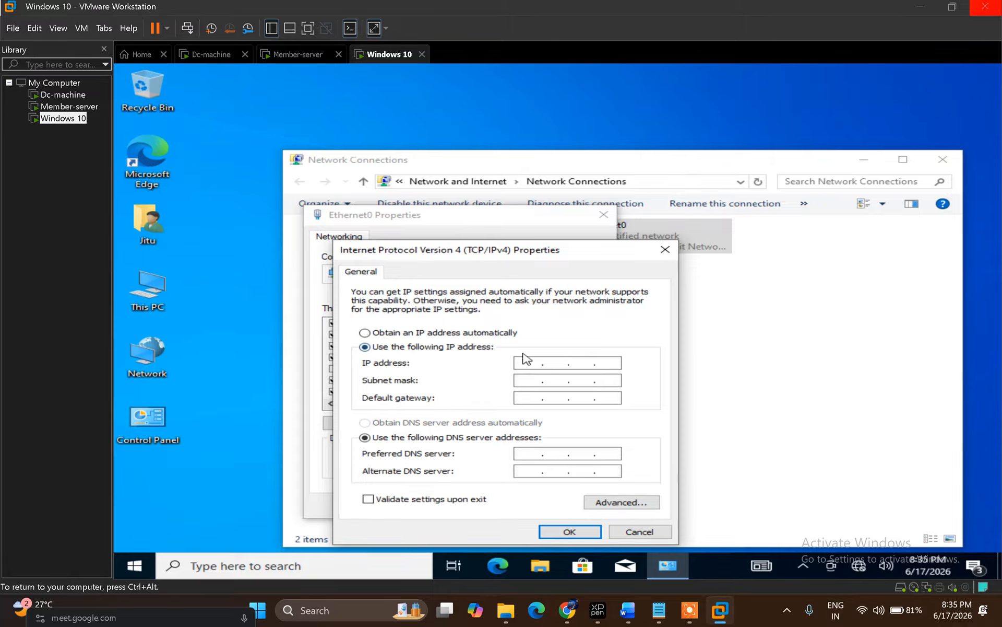
click(528, 364)
text(11.0.0.2)
key(Tab)
key(Tab)
text(11.0.0.1)
key(Tab)
key(Tab)
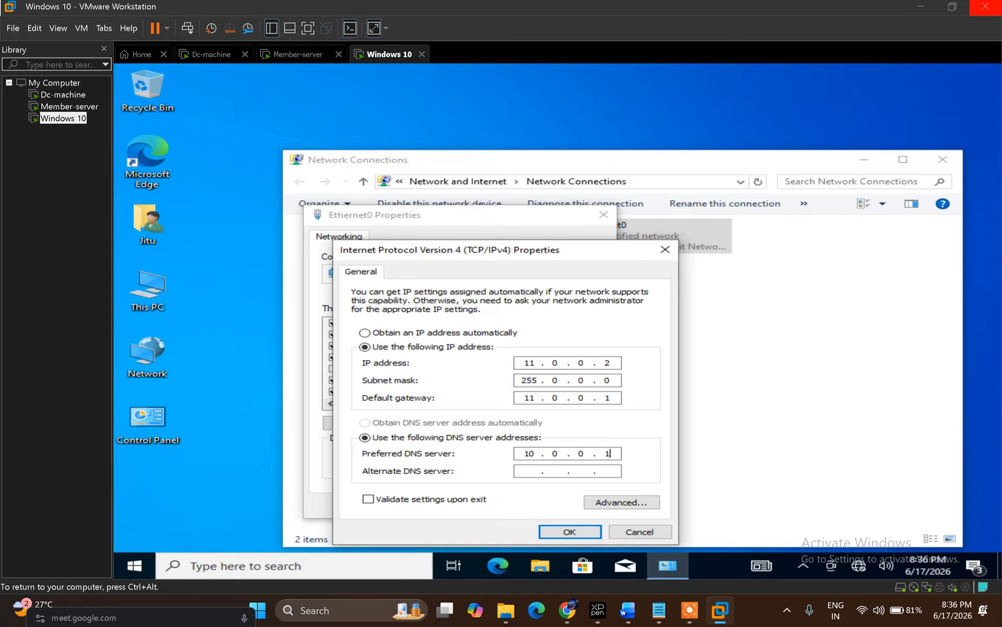
click(571, 532)
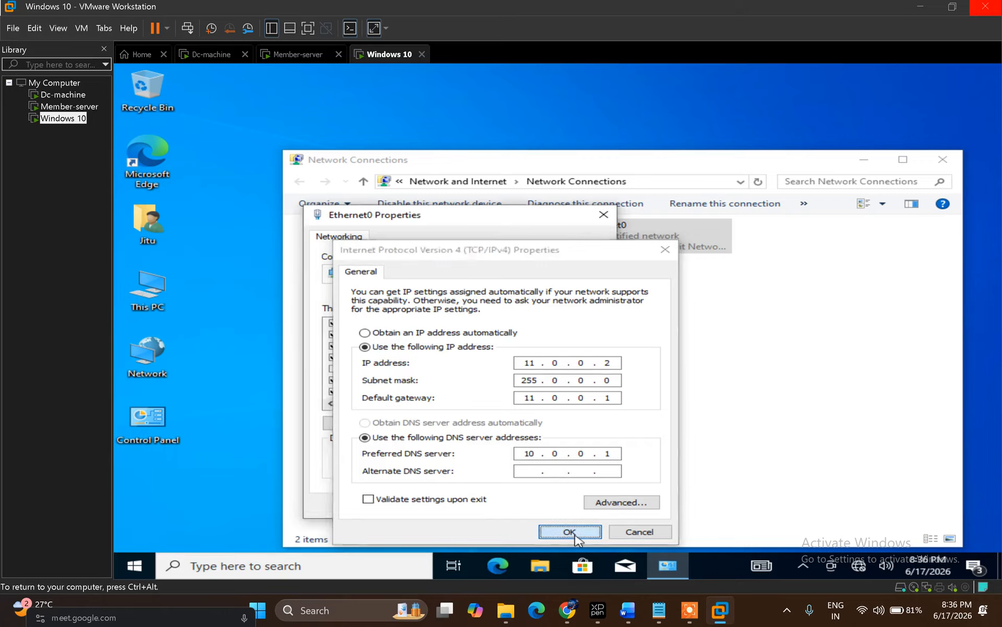
click(520, 507)
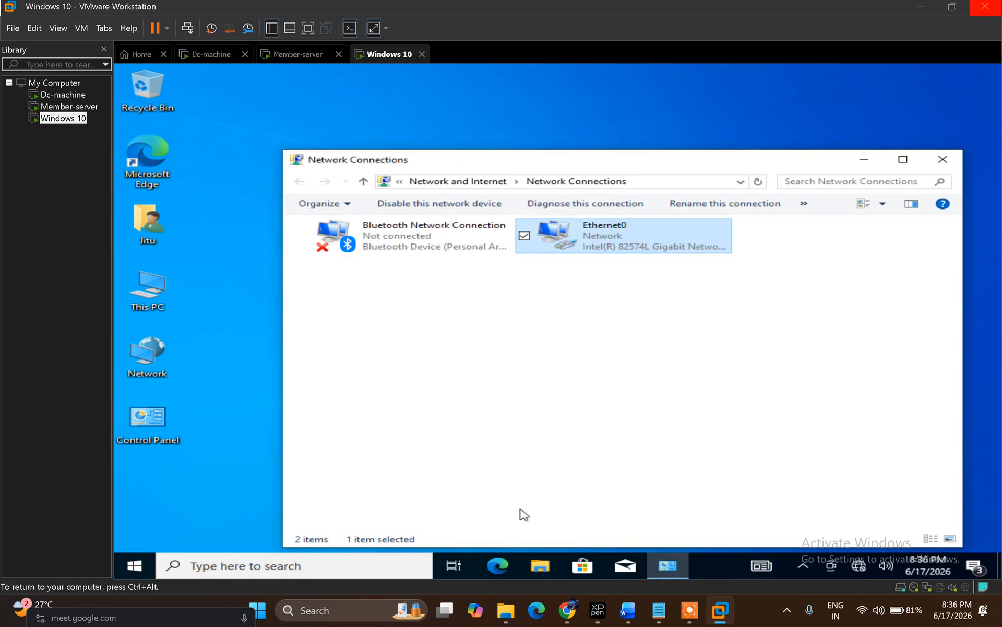
Step: In a command prompt, ping 11.0.0.1 and confirm replies with 0% loss
key(super+r)
text(cmd)
key(Return)
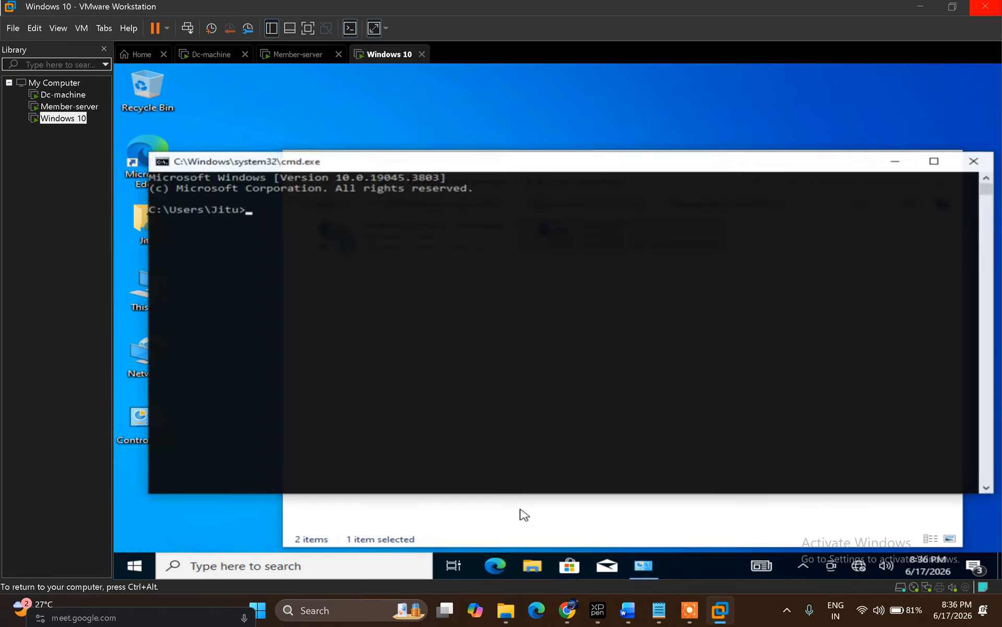
text(ping 11.0.0.1)
key(Return)
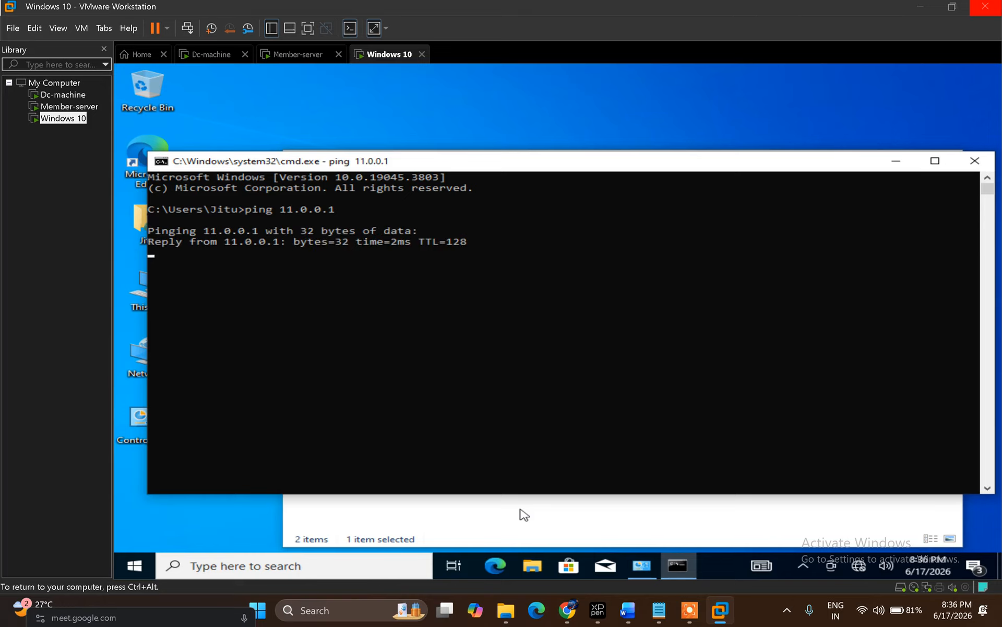
key(ctrl+c)
Step: Ping 10.0.0.1, which times out, then close the command prompt
text(ping 10.)
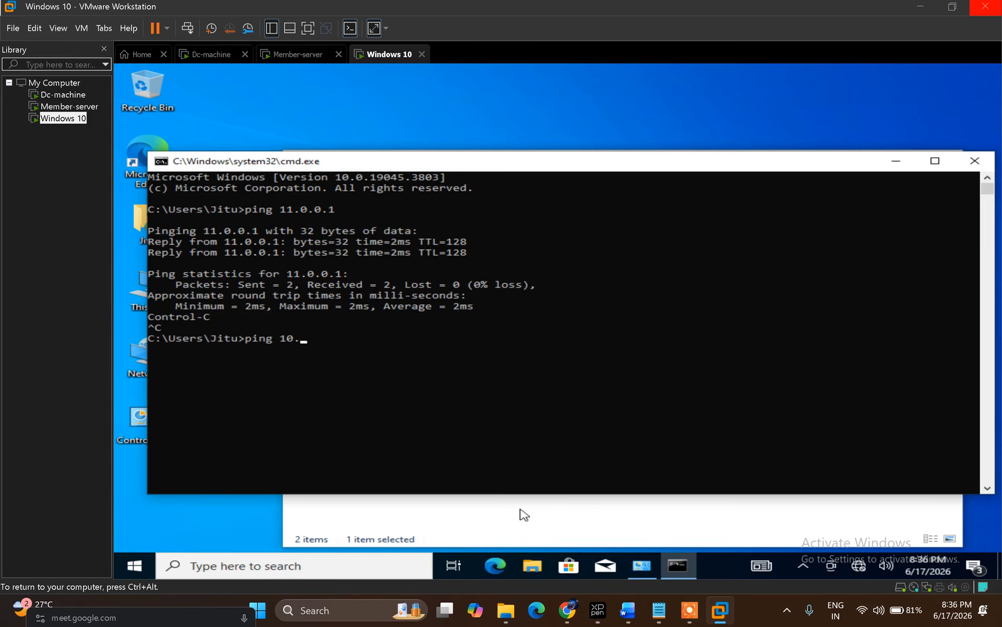
text(0.0.1)
key(Return)
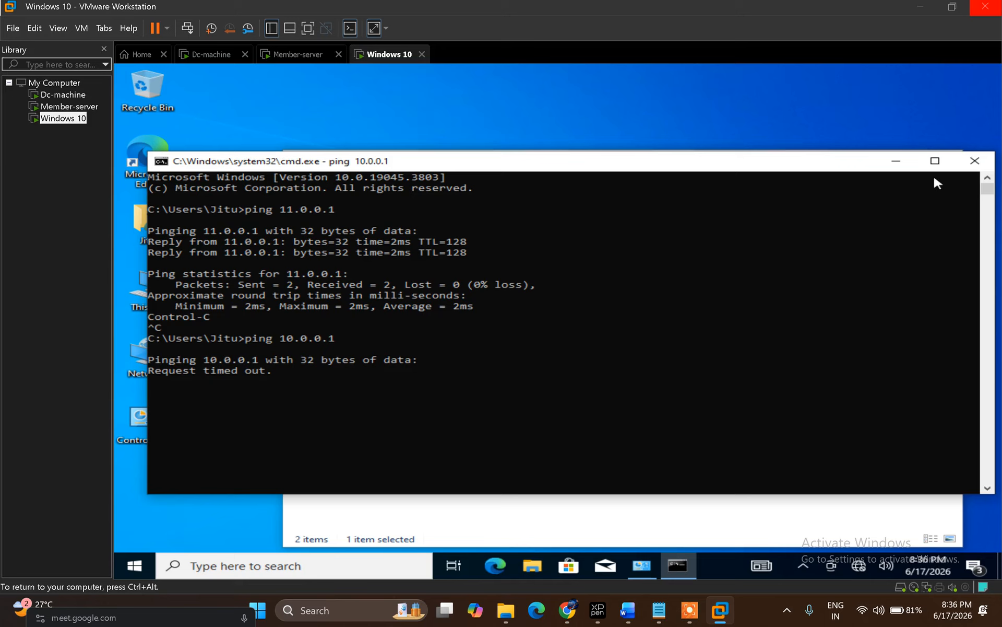
click(972, 163)
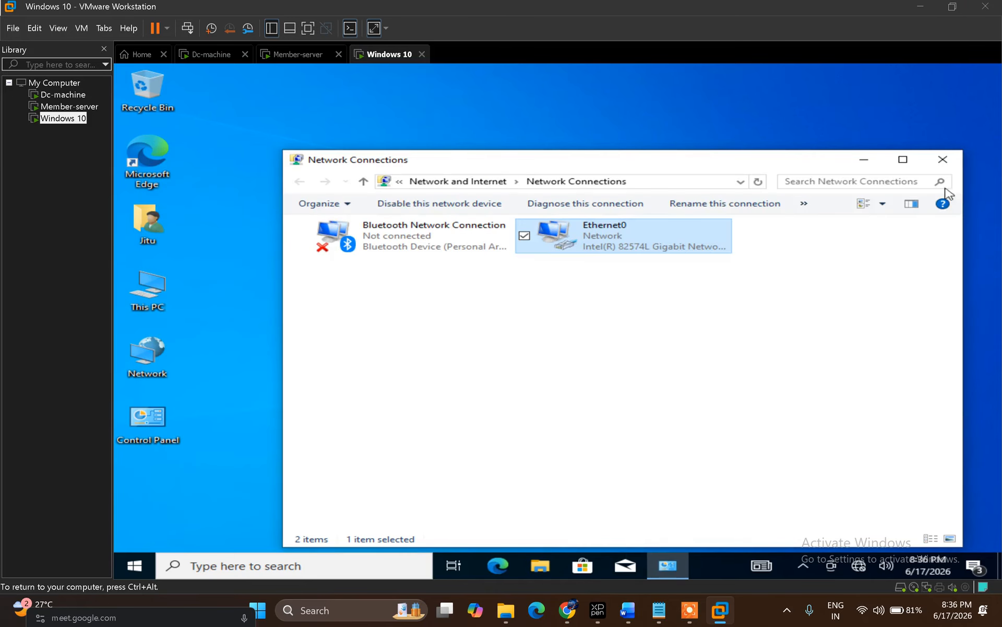
Step: Verify Ethernet0's IPv4 settings are unchanged, then switch to the Dc-machine VM
right_click(629, 243)
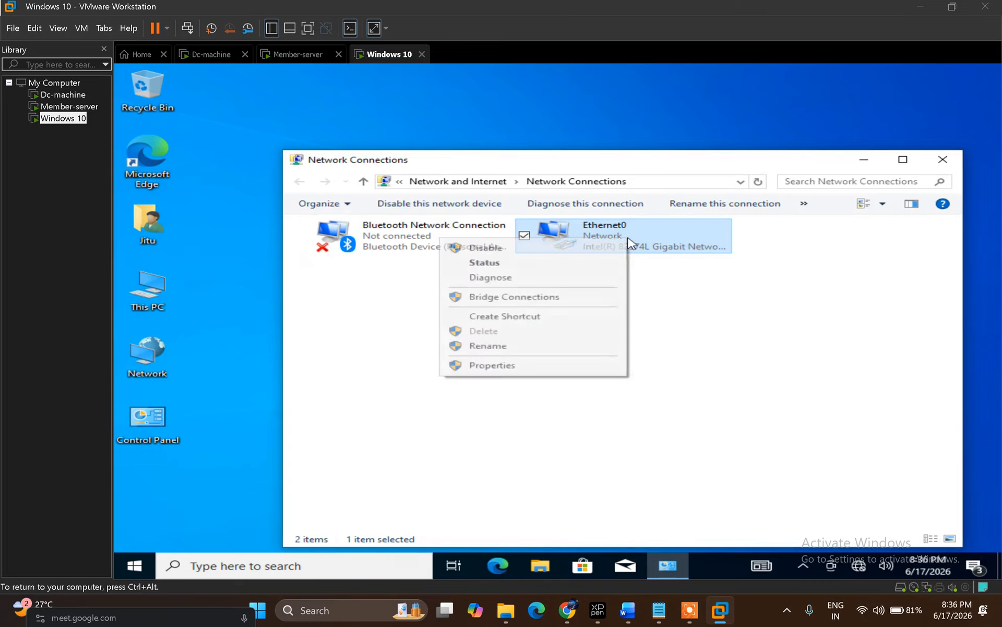
click(549, 370)
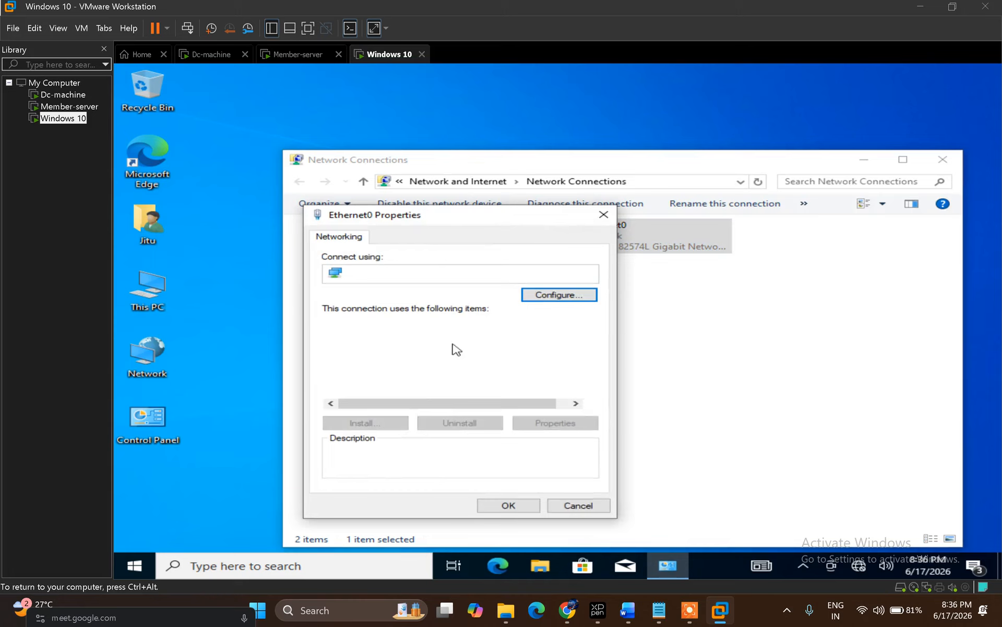
double_click(472, 360)
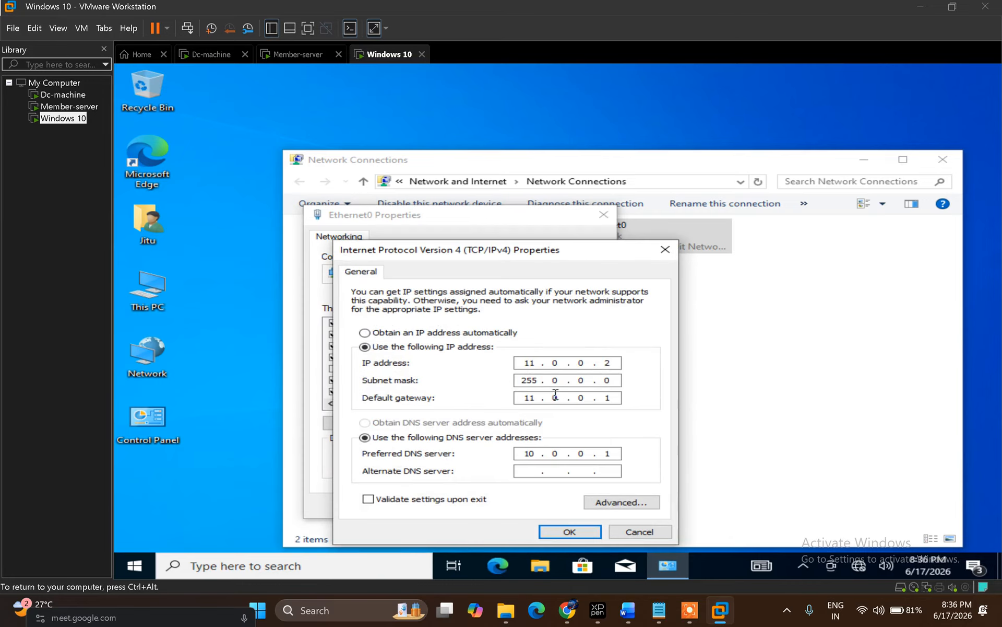
click(564, 533)
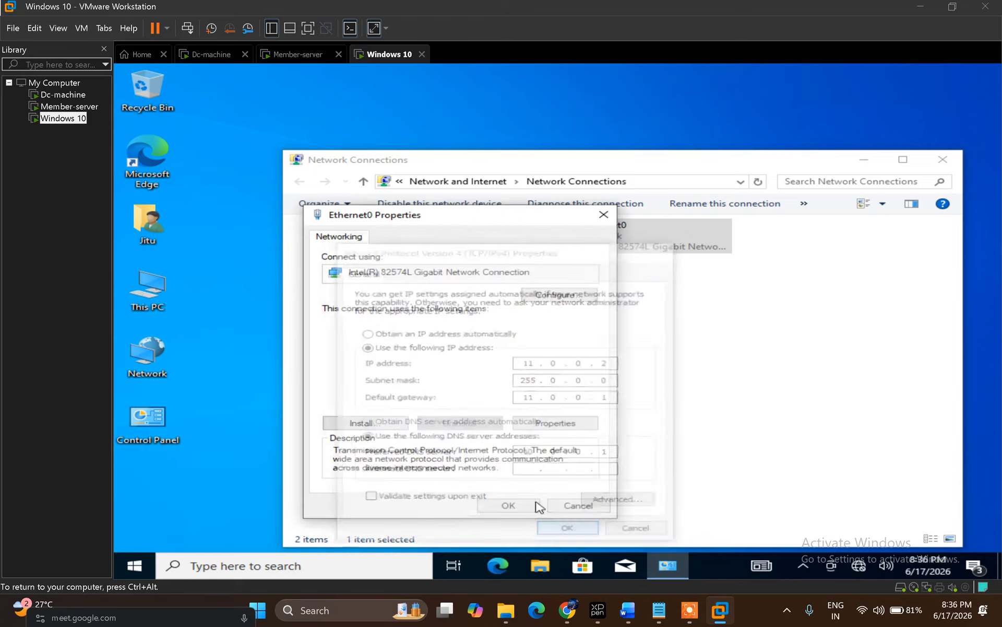
click(513, 504)
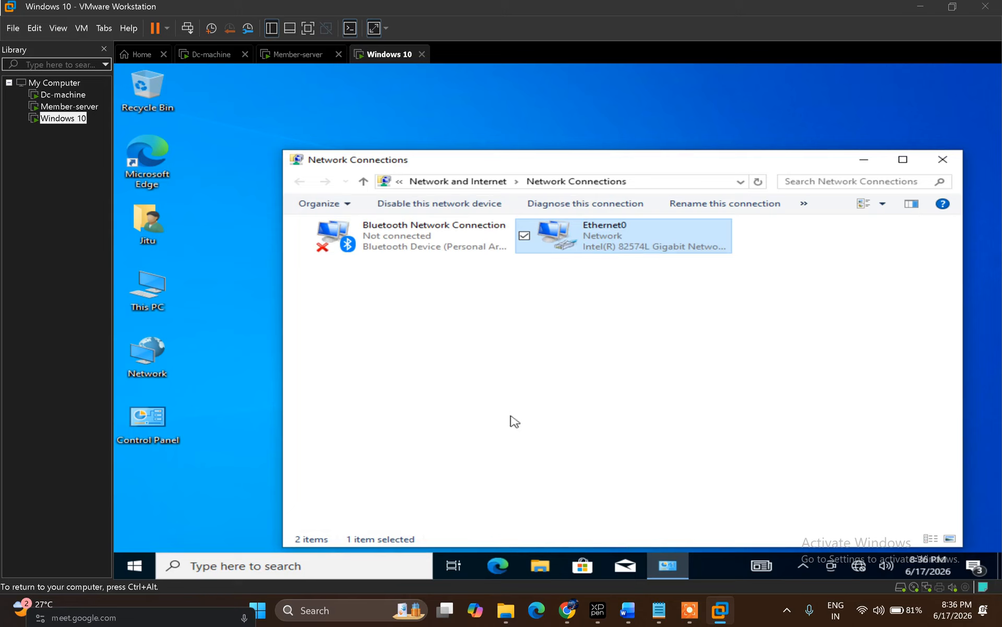
click(214, 61)
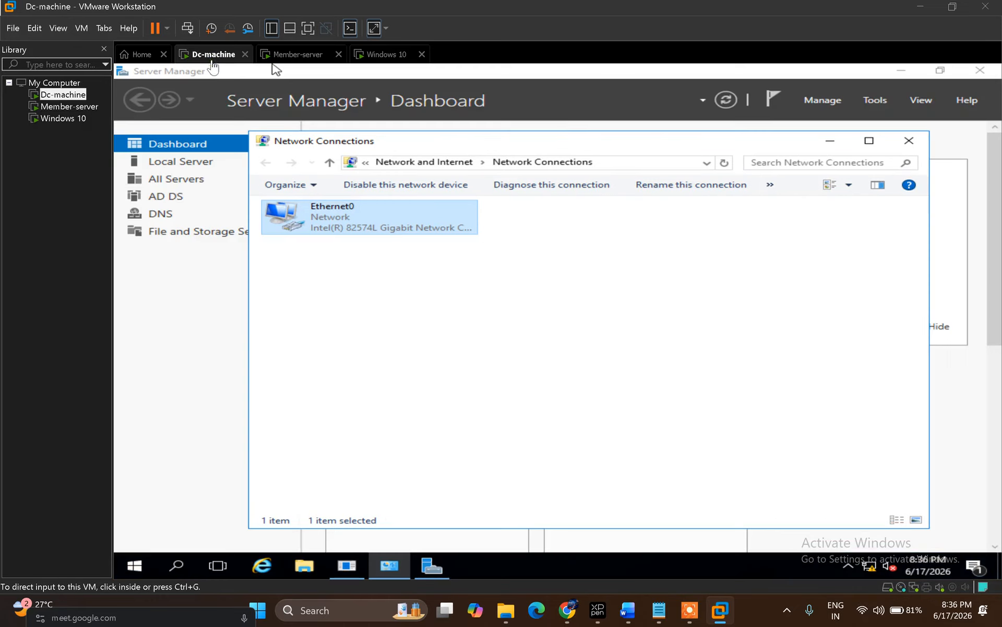
Step: On Dc-machine, open the Administrator account's properties in Active Directory Users and Computers
click(831, 142)
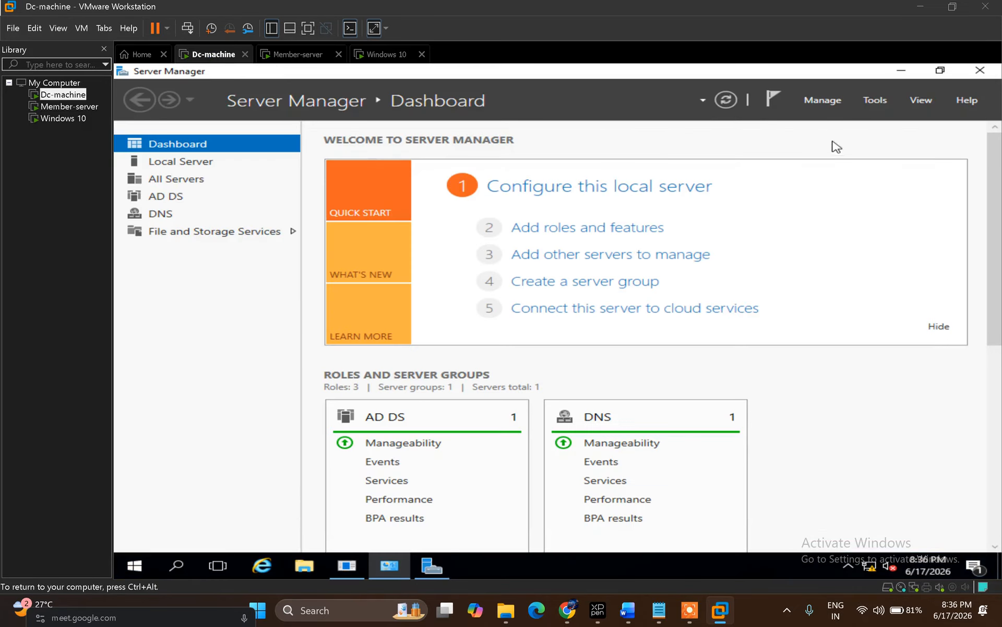
click(882, 100)
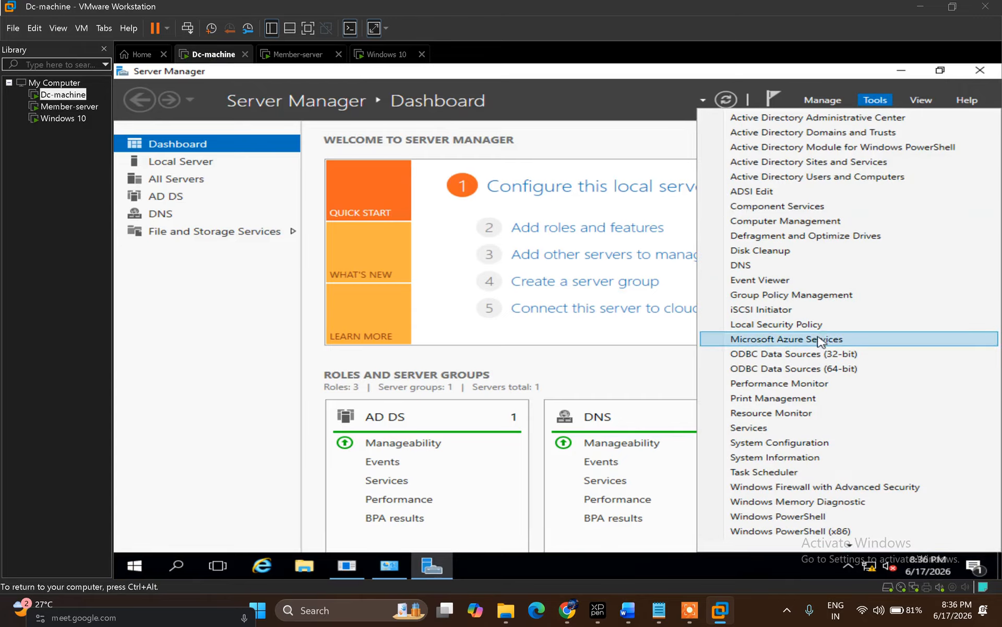
click(900, 180)
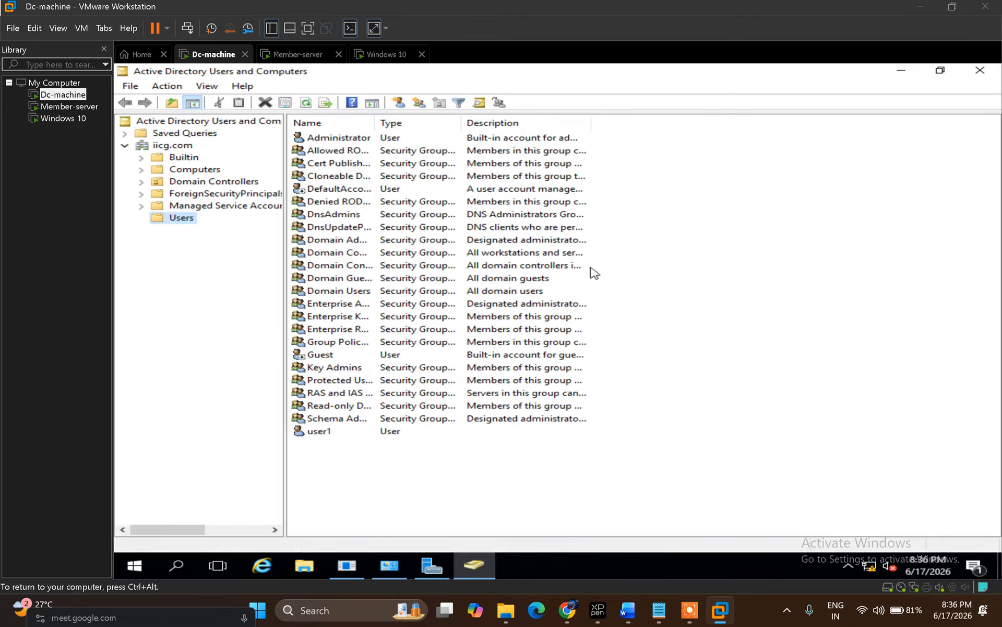
click(327, 140)
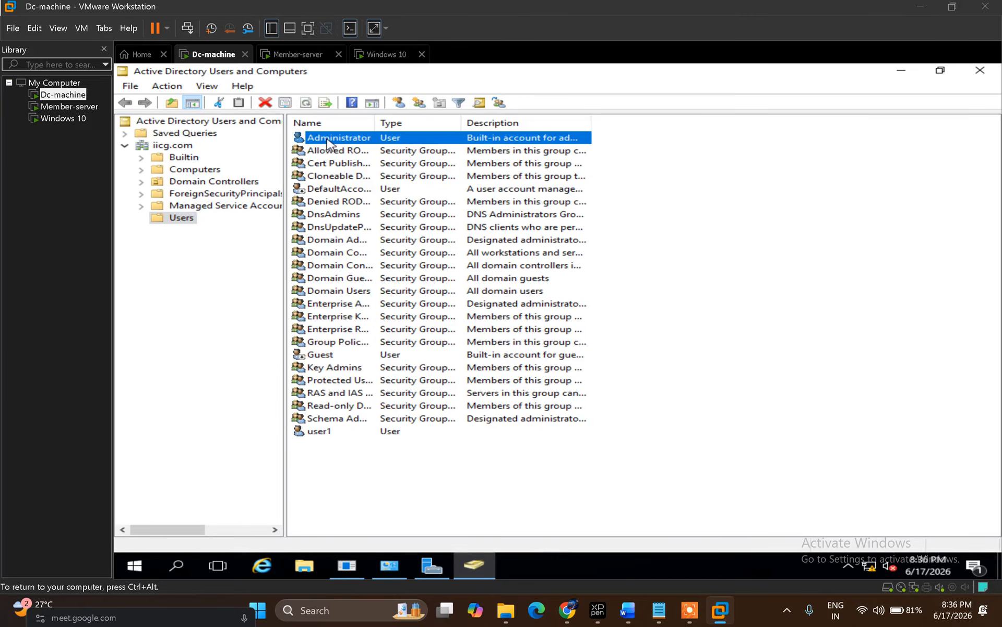
right_click(327, 142)
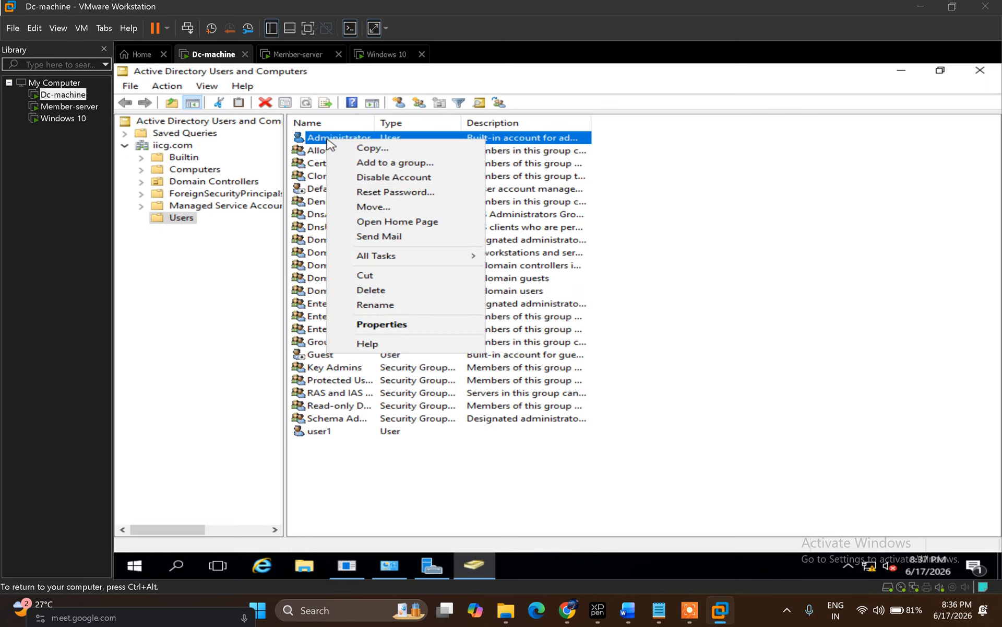
click(400, 324)
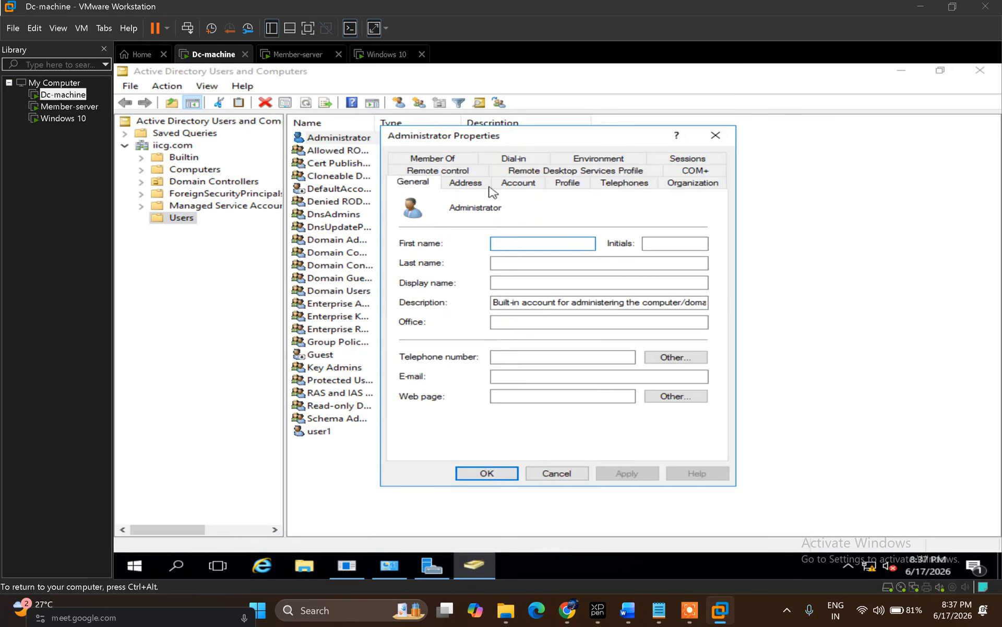
Step: Set Administrator's dial-in permission to Allow access, then switch to Member-server
click(535, 160)
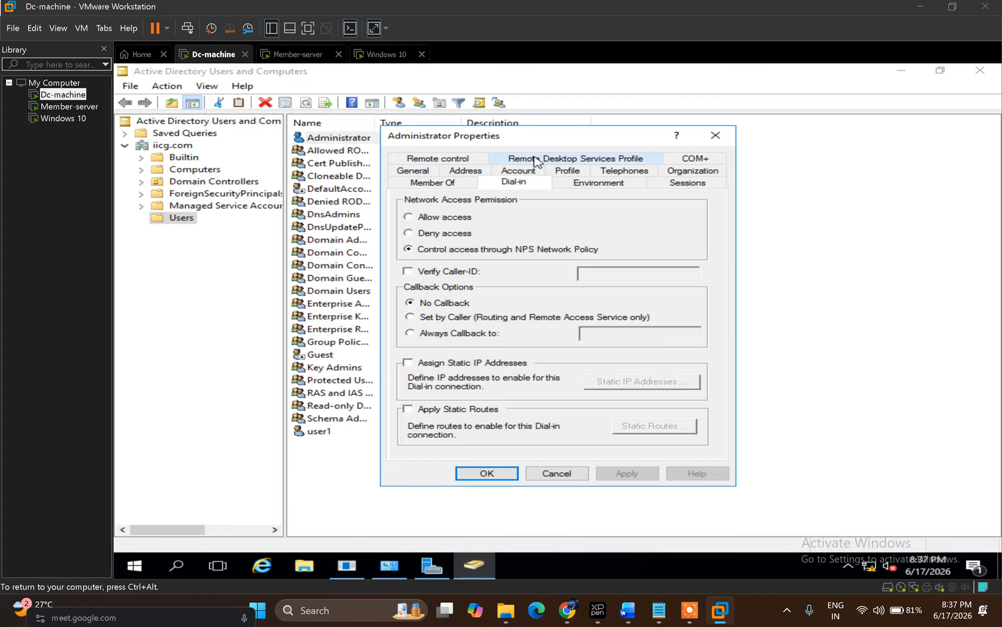
click(453, 225)
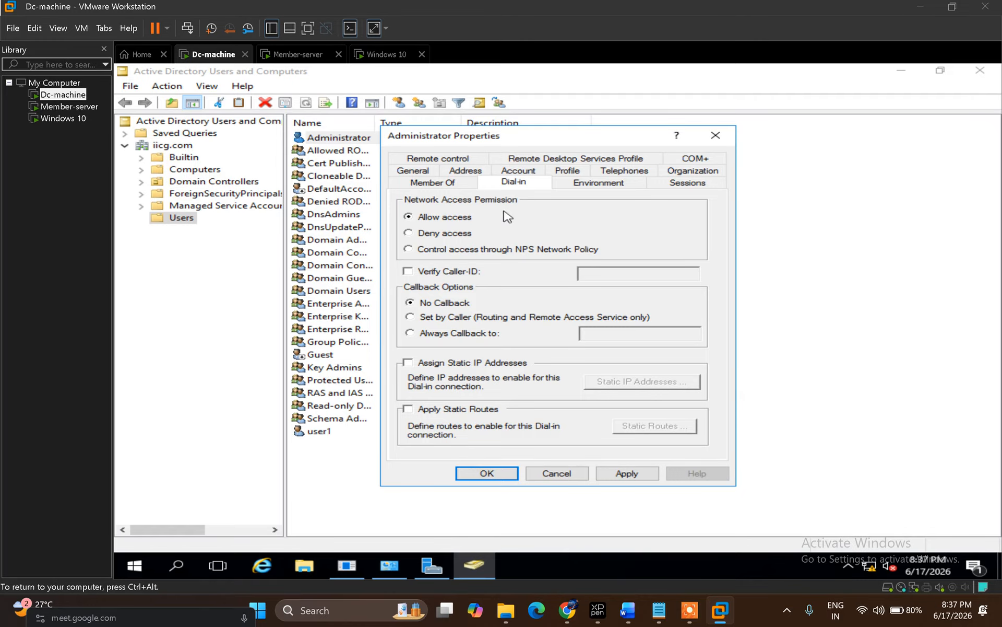
click(498, 475)
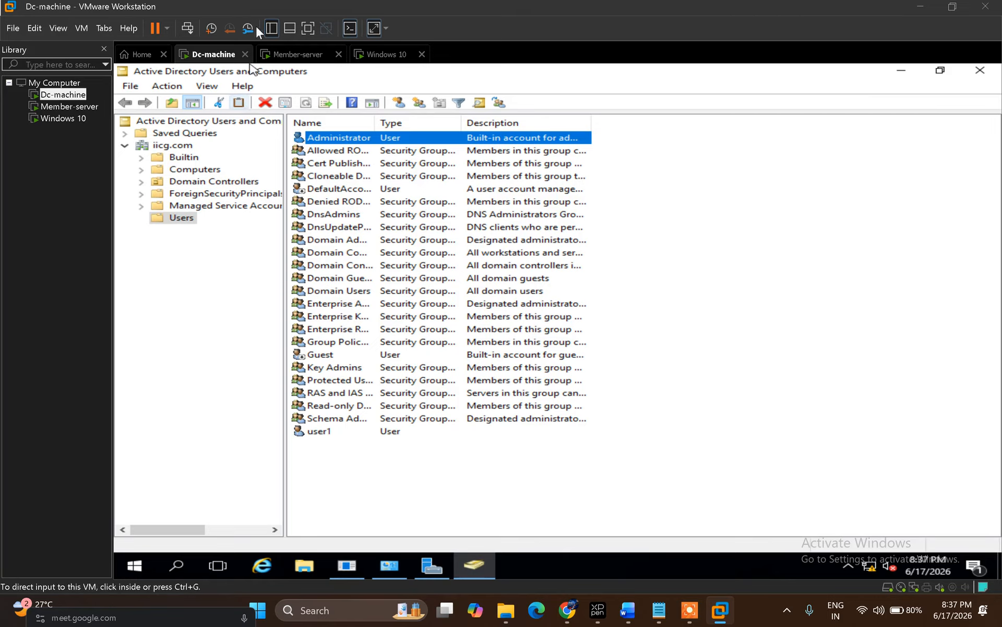
click(306, 57)
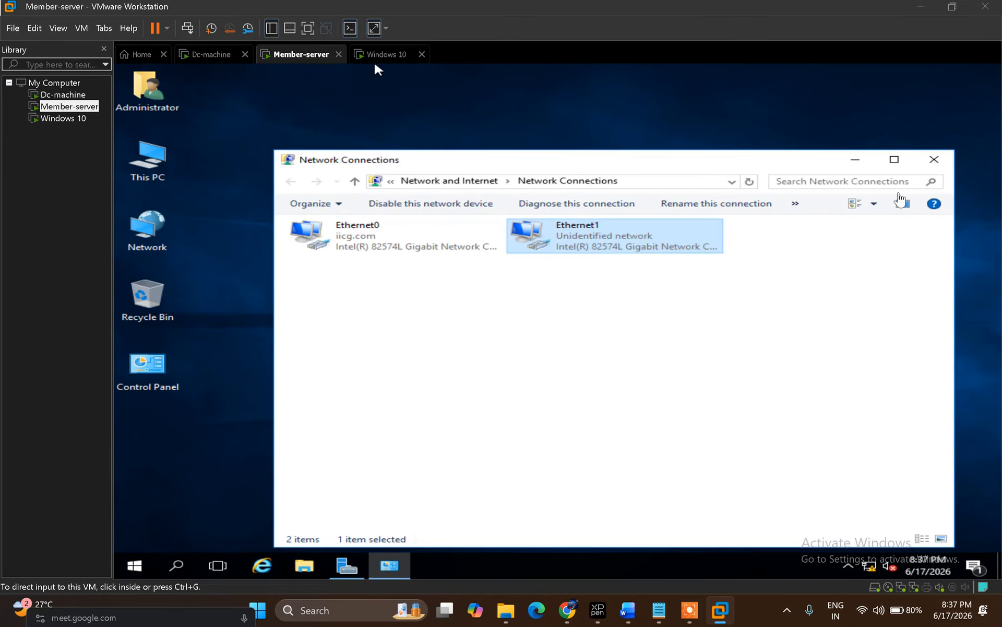
Step: Close Network Connections and launch Add roles and features from Member-server's Server Manager
click(935, 159)
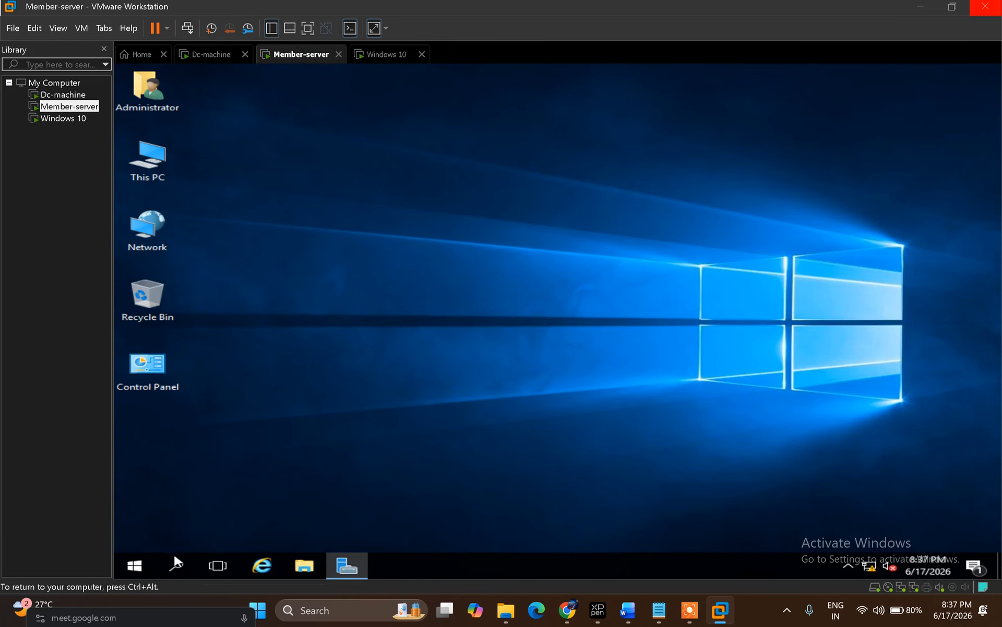
click(355, 568)
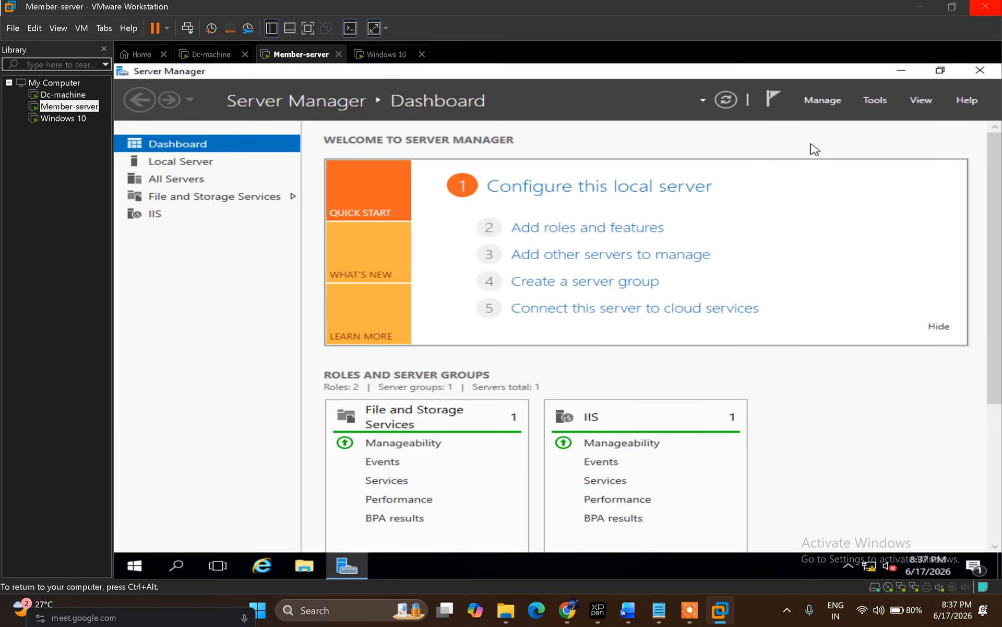
click(618, 236)
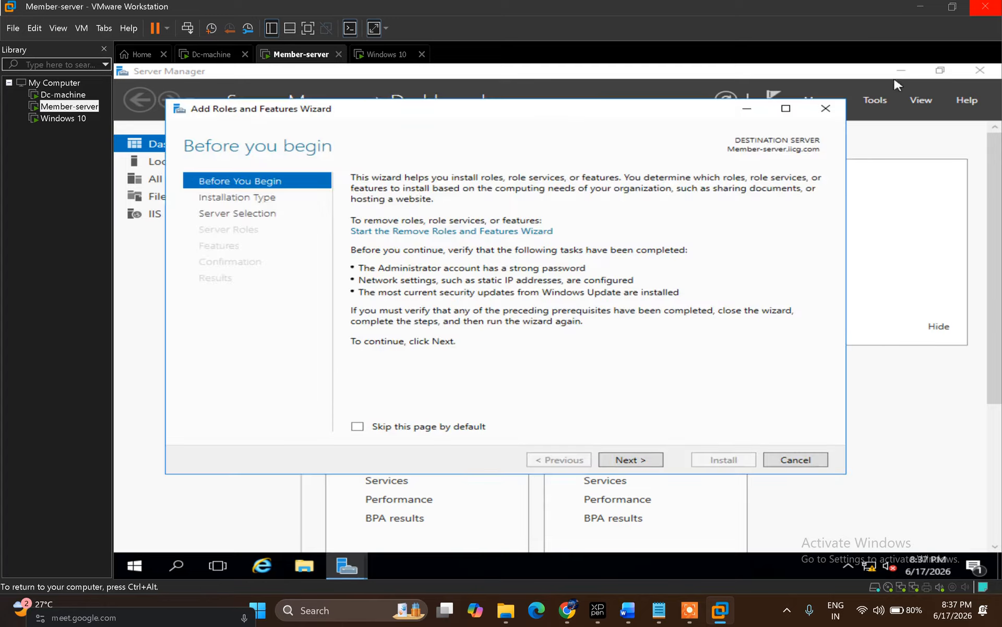
Step: Select the Remote Access role for Member-server.iicg.com with no extra features
click(631, 460)
click(631, 460)
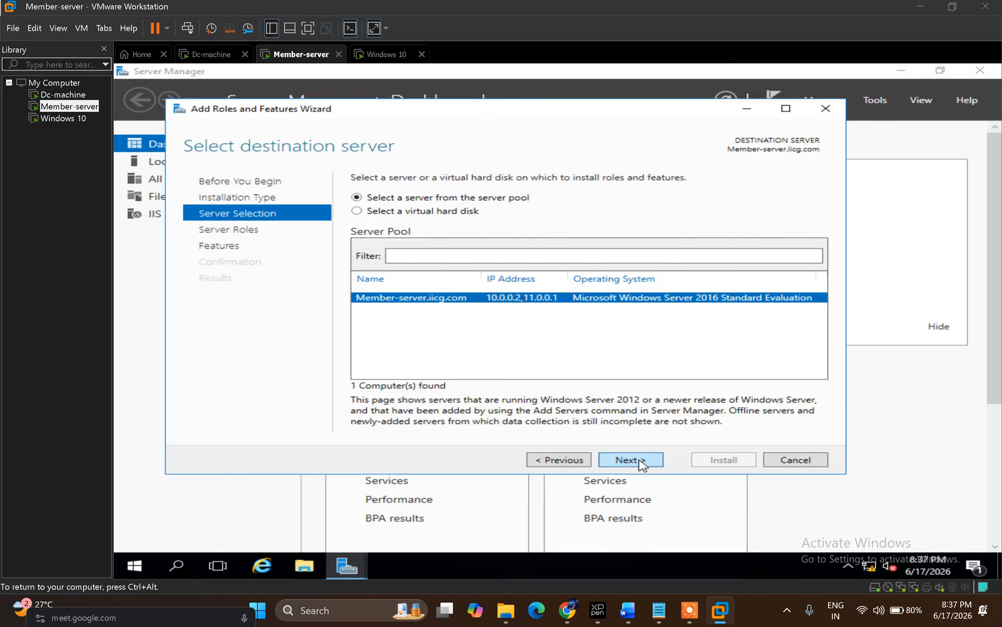
click(641, 462)
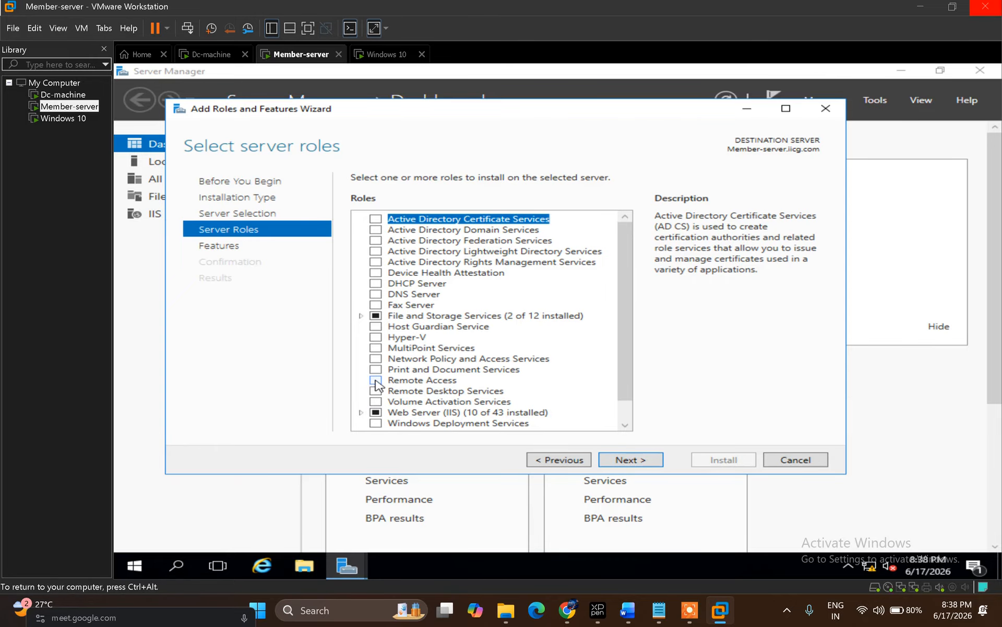
click(376, 381)
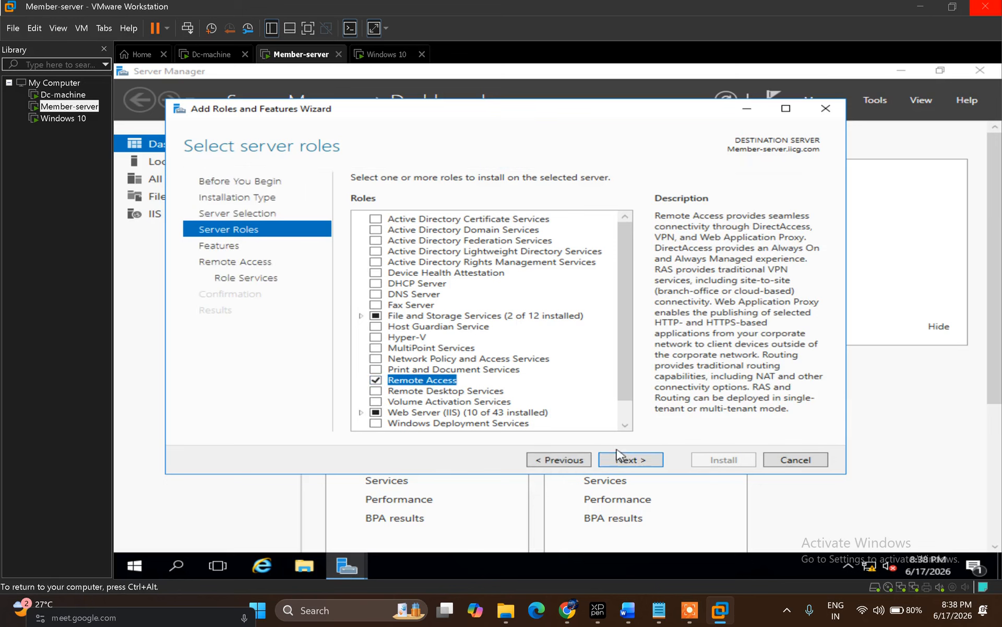
click(627, 461)
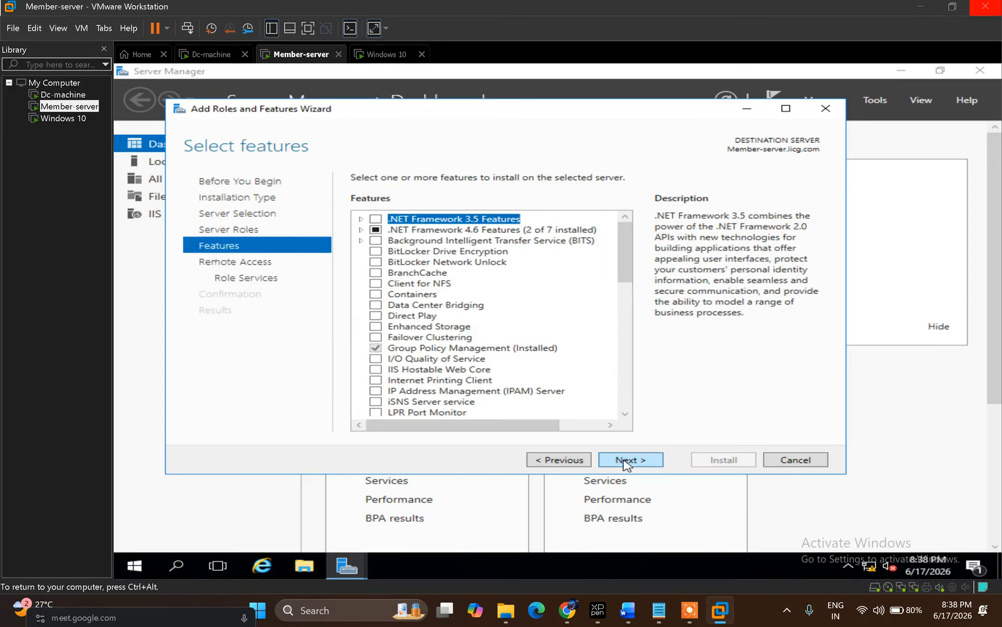
click(627, 461)
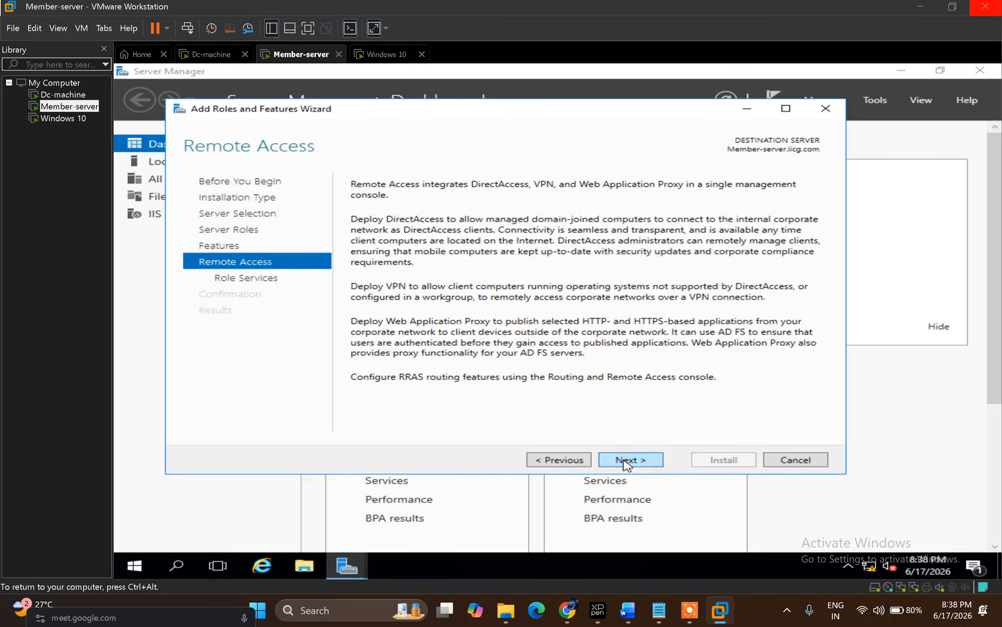
click(627, 461)
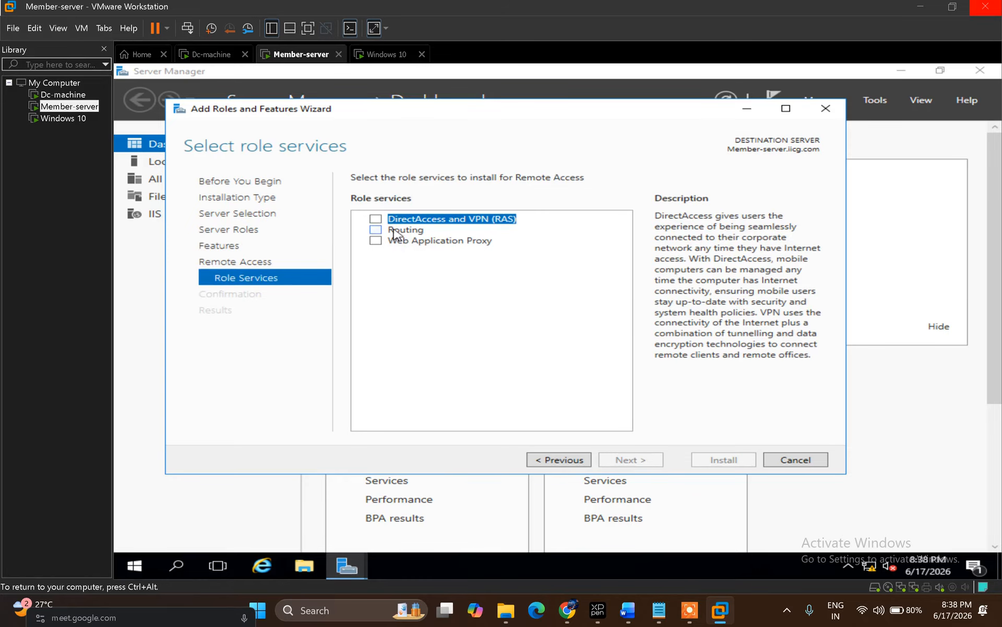
Step: Add the Routing role service with its required features and allow automatic restart
click(376, 231)
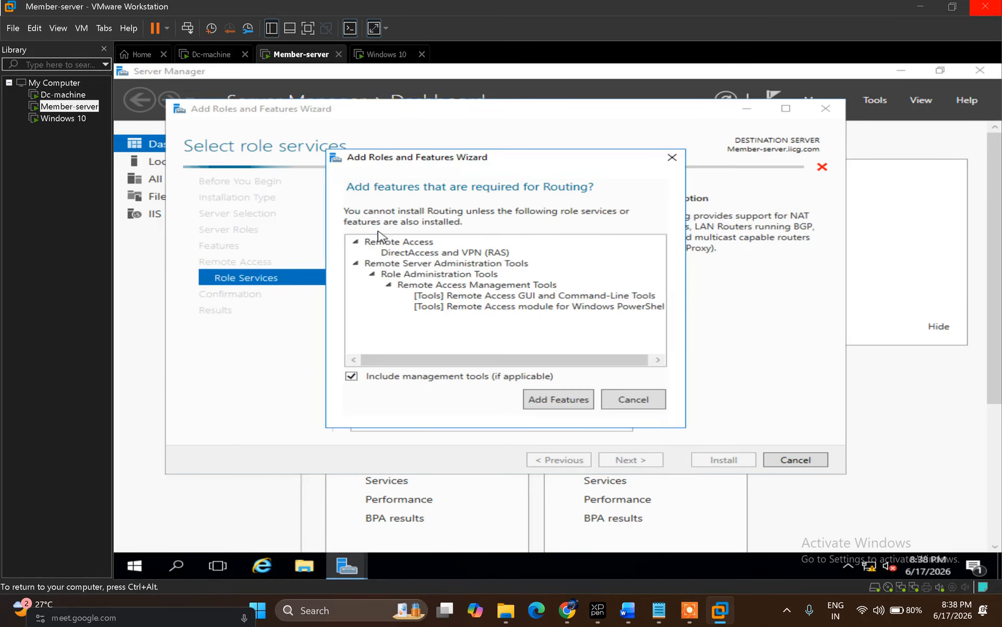
click(558, 400)
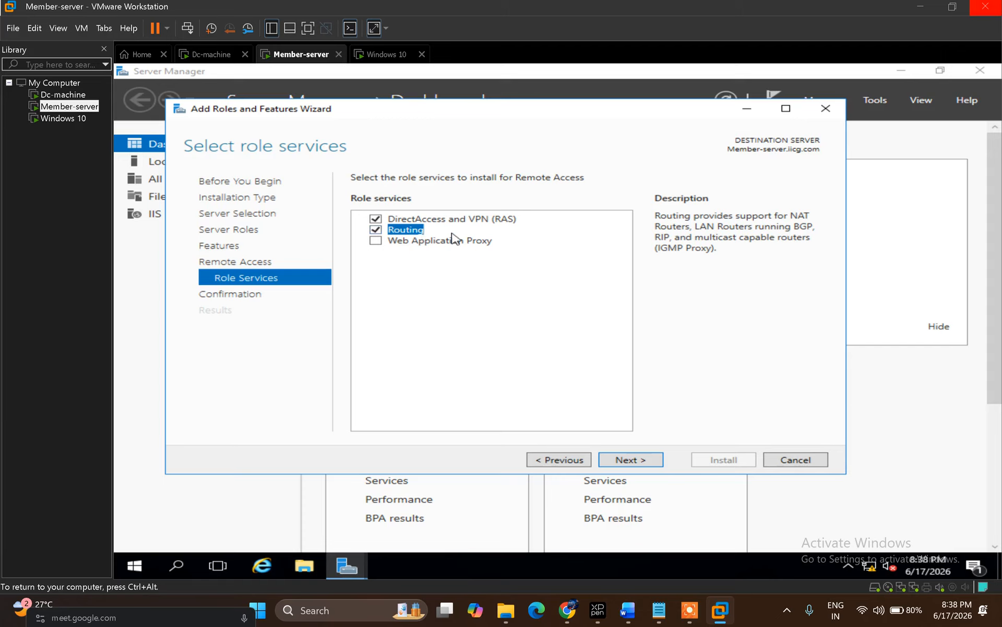
click(646, 463)
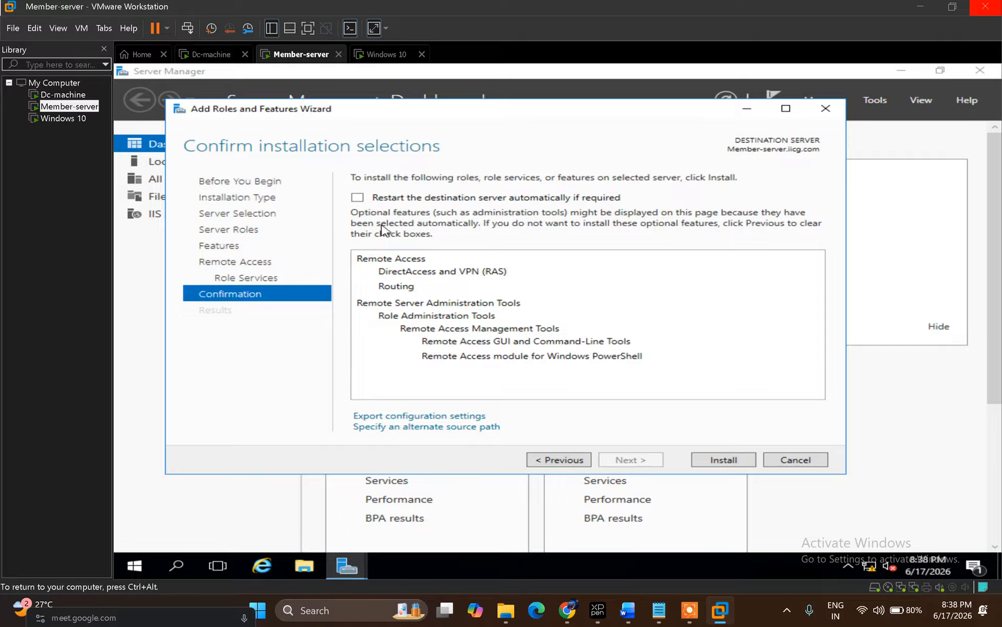
click(357, 197)
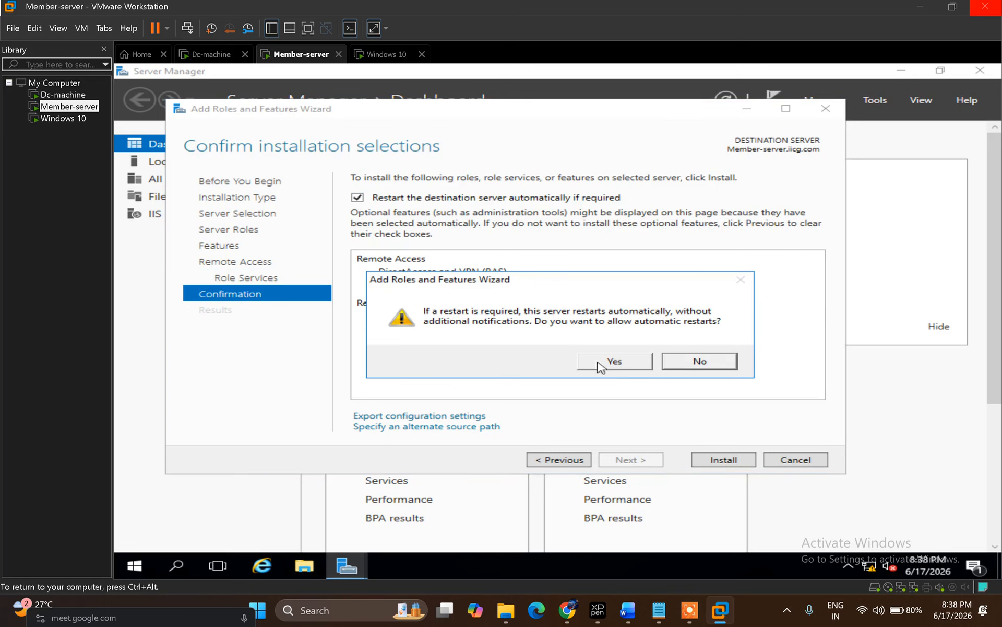
click(614, 364)
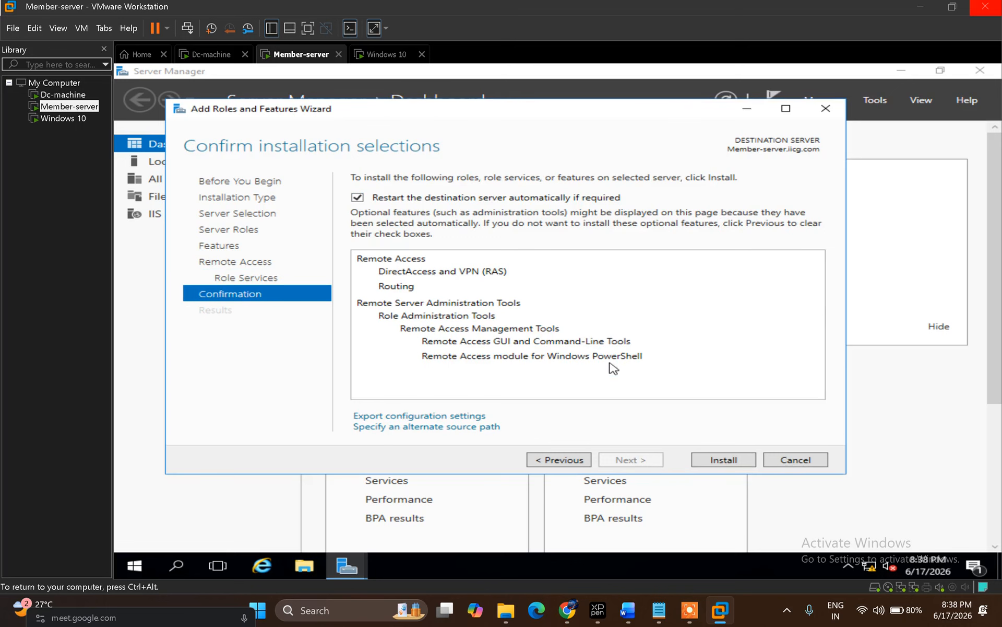
Step: Start the Remote Access installation, then bring the Google Meet call forward
click(717, 461)
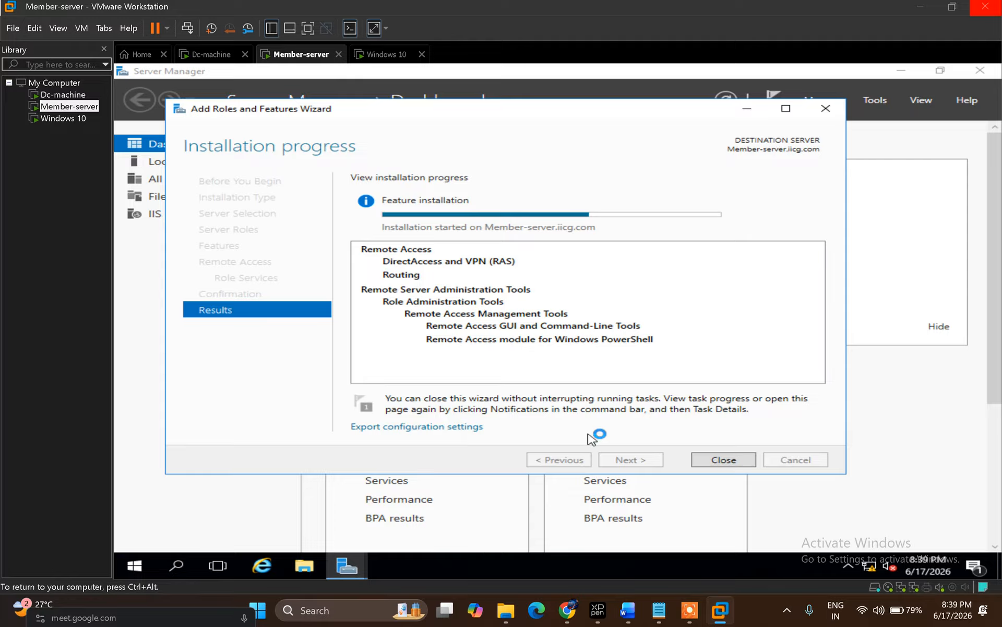
mouse_move(569, 620)
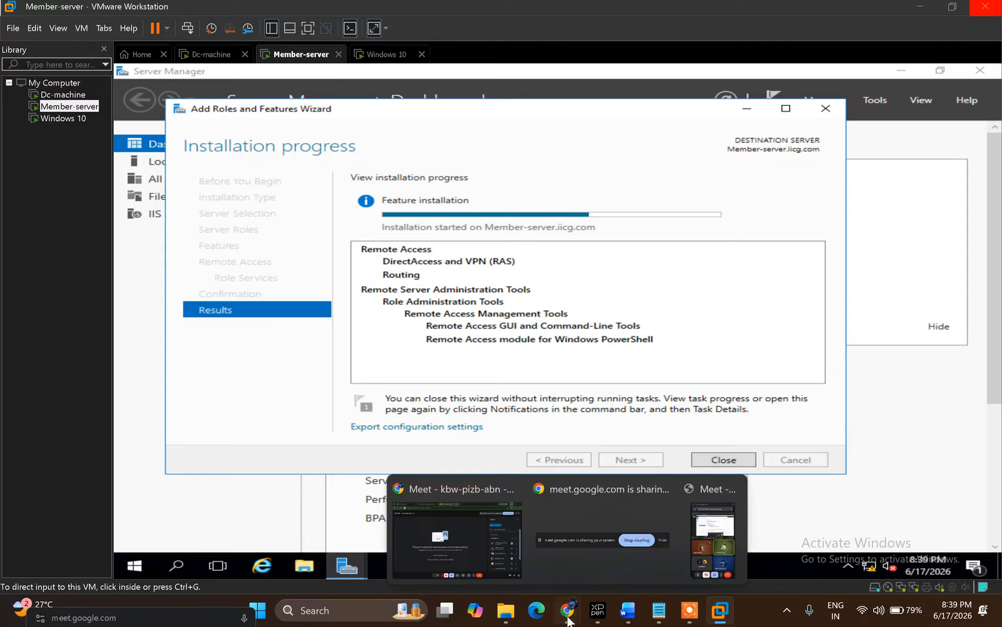
click(471, 556)
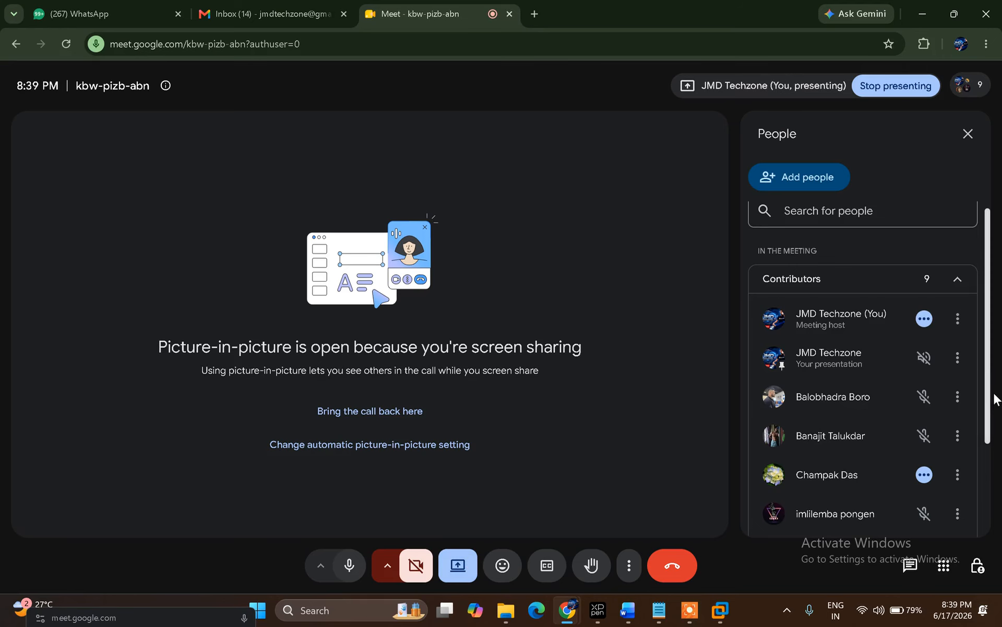
Step: Scroll through the Meet participants, then minimize Chrome to return to VMware
drag(989, 384, 987, 452)
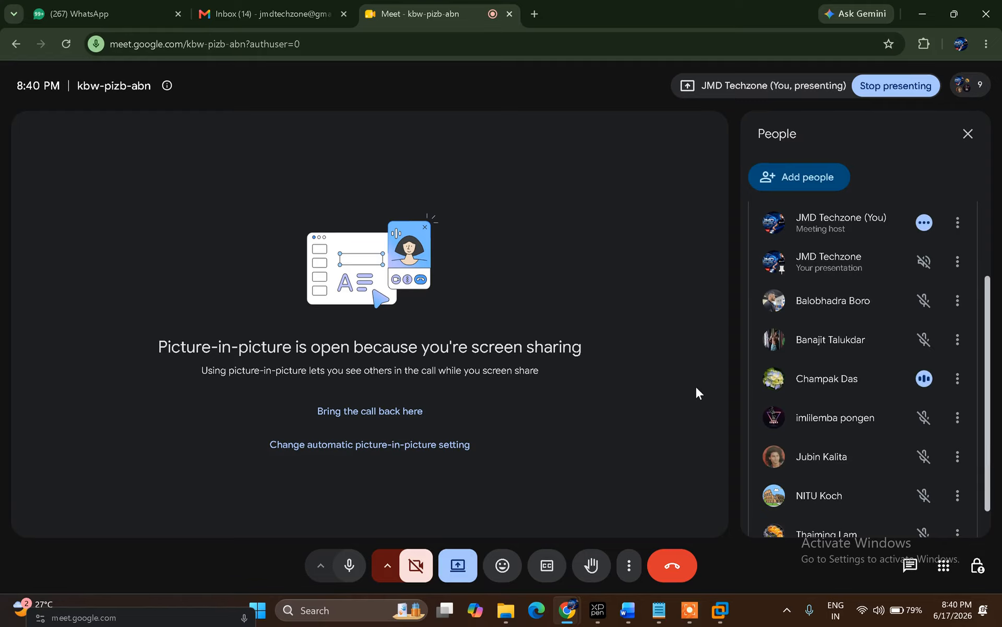
click(922, 14)
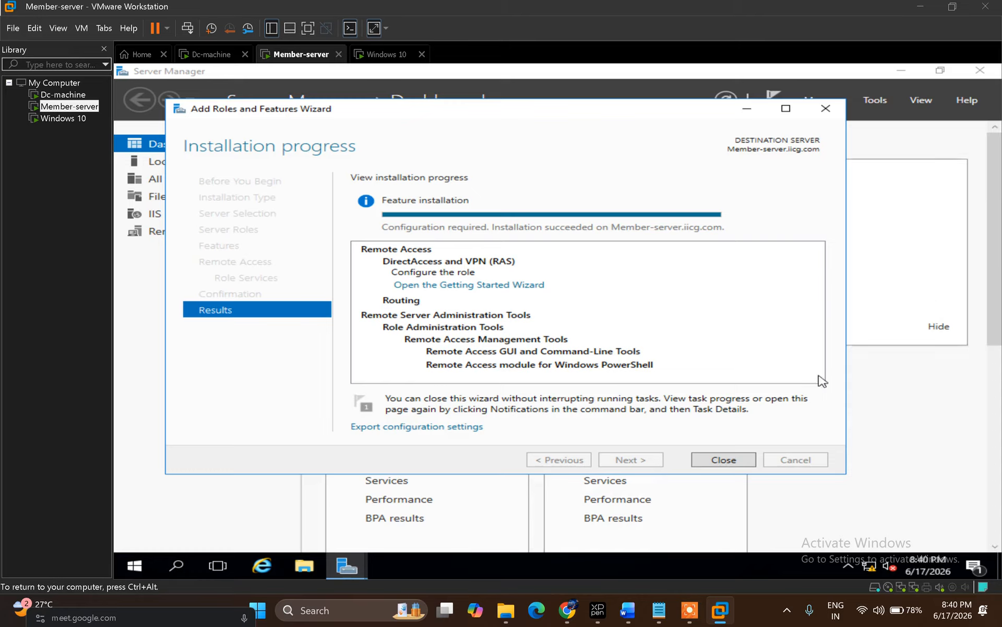
Step: Close the installer and run the Getting Started Wizard, choosing Deploy VPN only
click(723, 459)
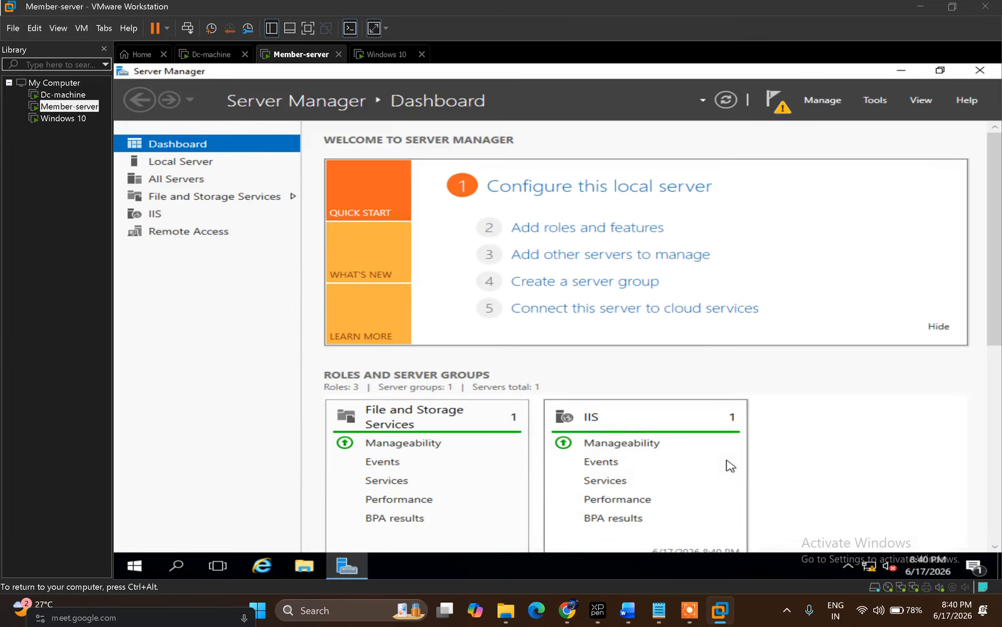
click(773, 107)
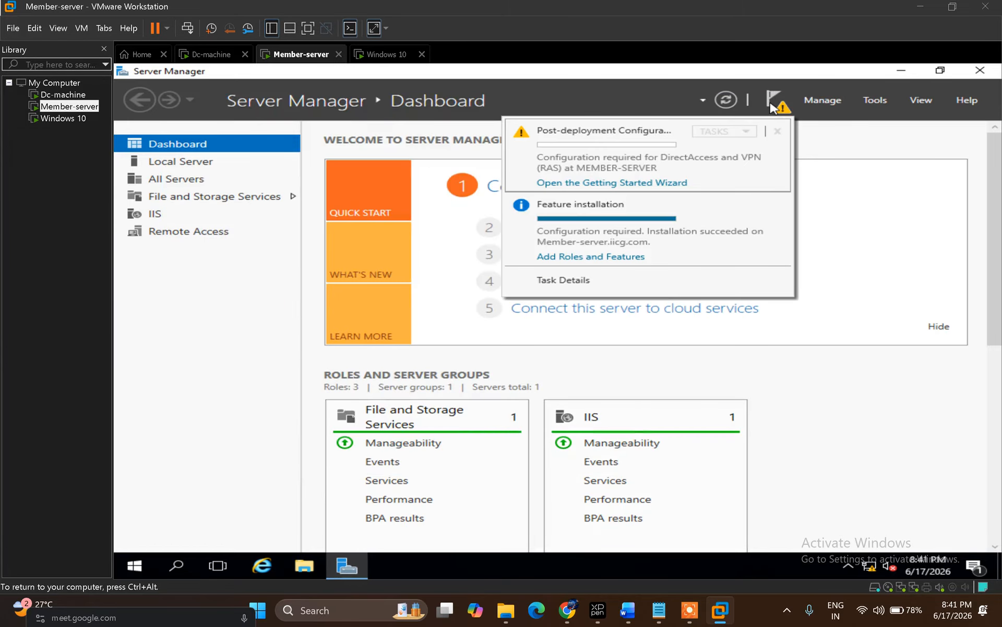
click(633, 192)
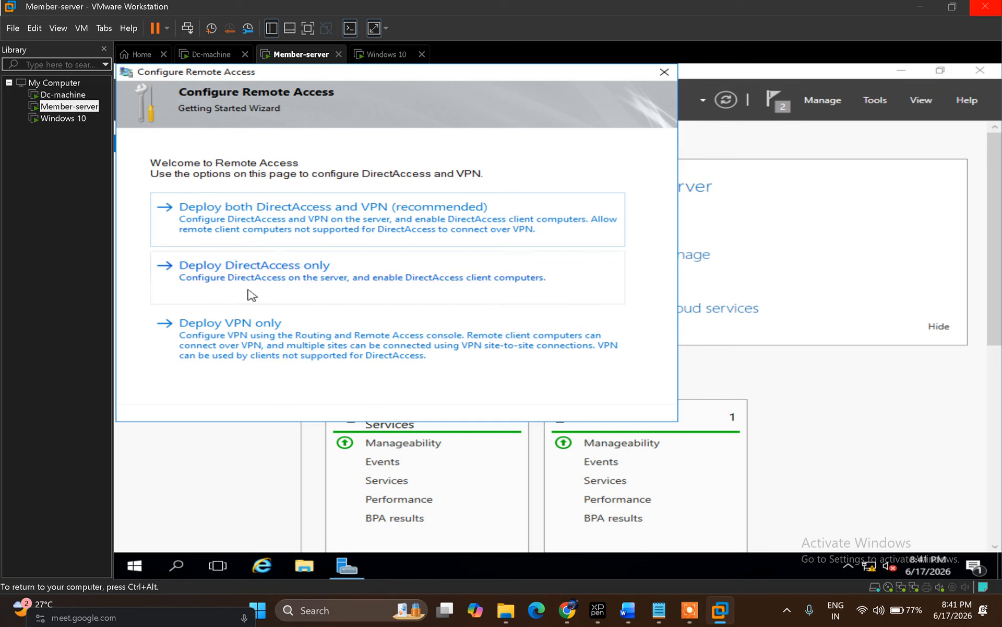
click(316, 350)
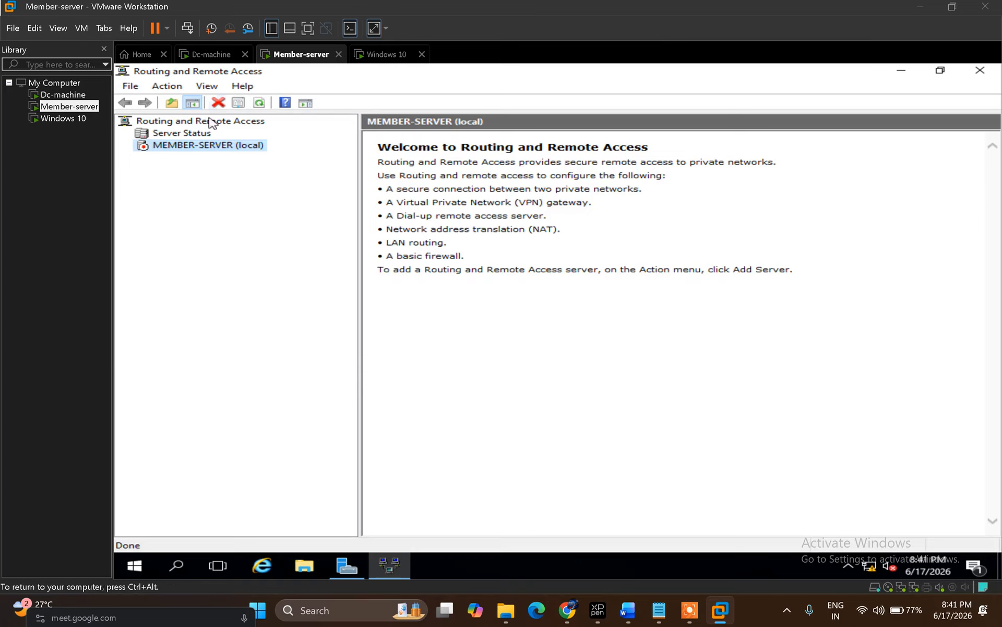
Step: Configure Routing and Remote Access on MEMBER-SERVER as a custom VPN access server and start the service
right_click(172, 150)
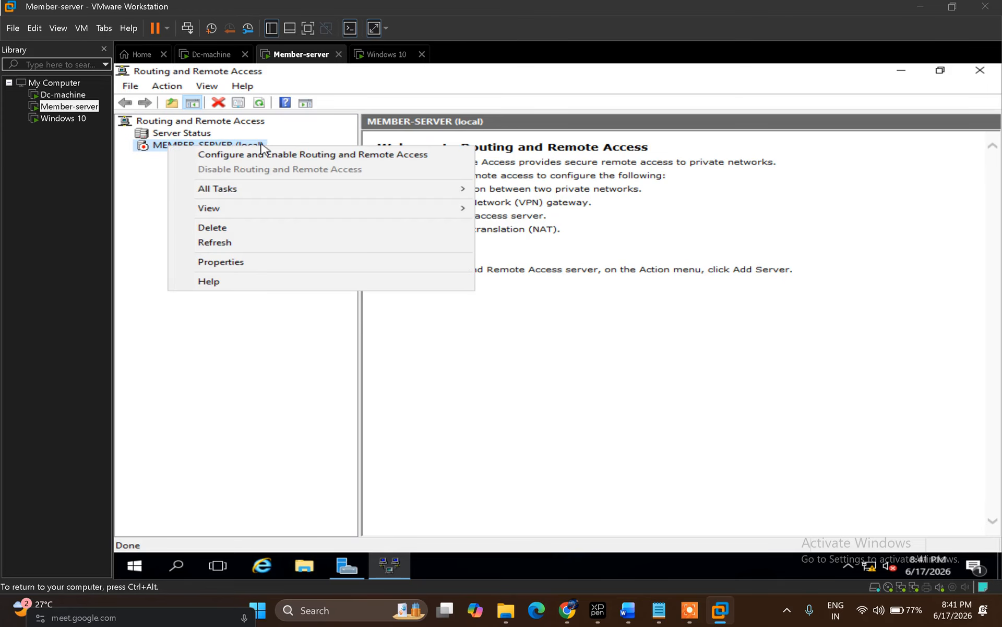
click(241, 158)
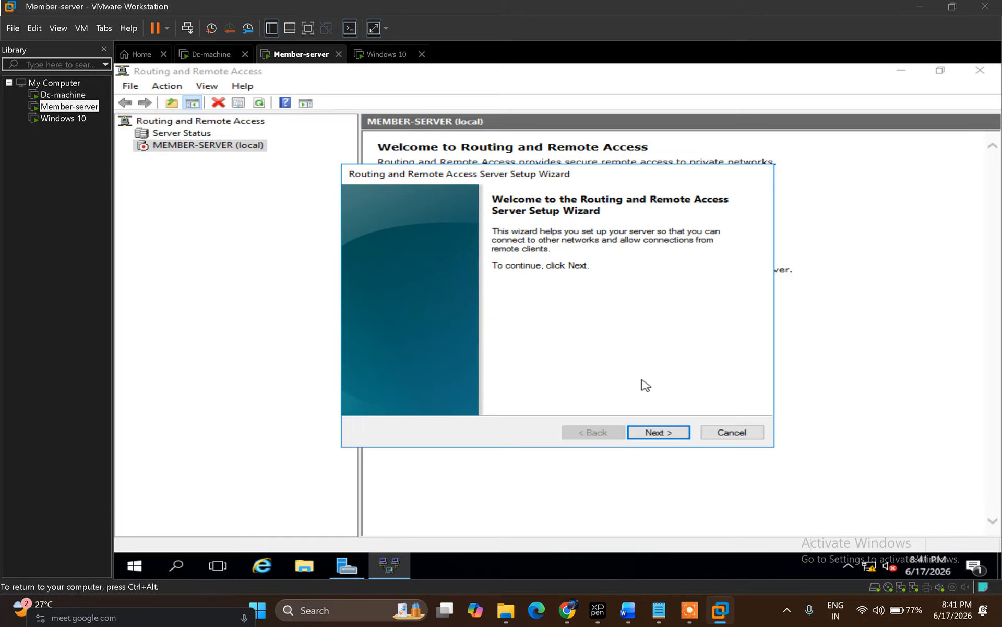
click(661, 435)
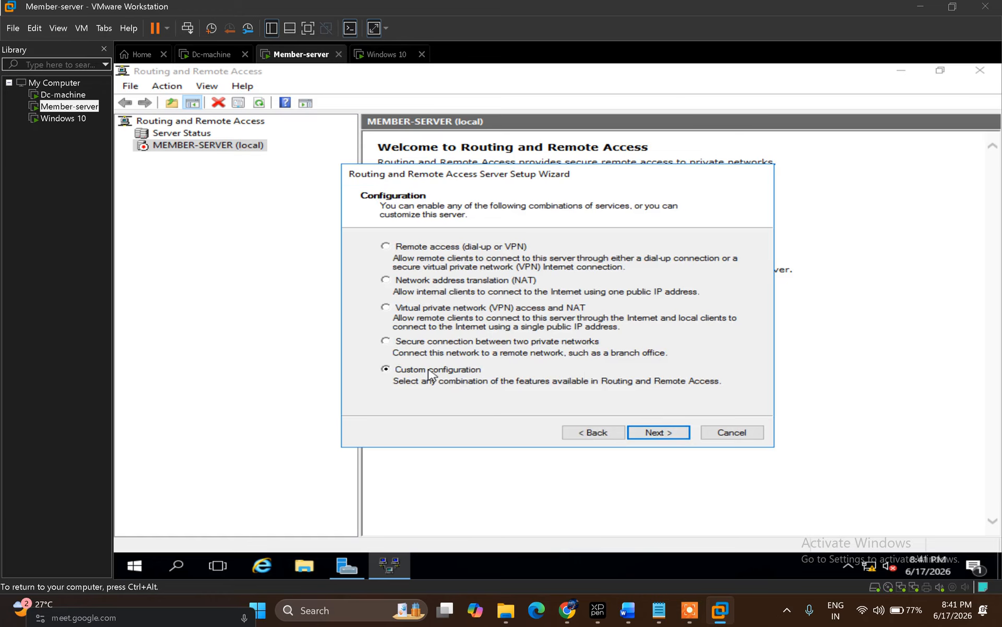
click(654, 433)
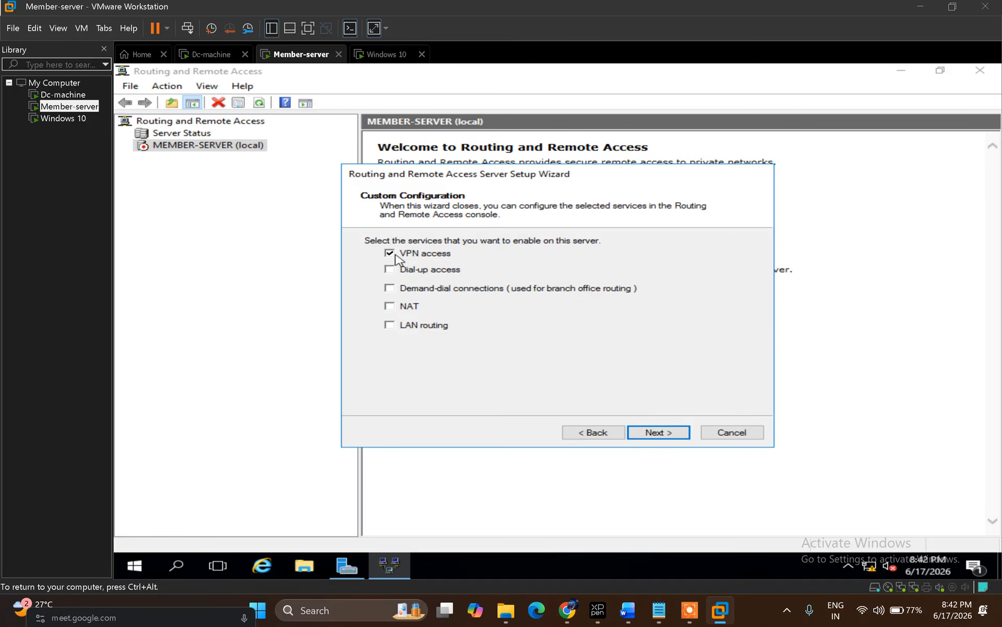
click(653, 433)
click(651, 434)
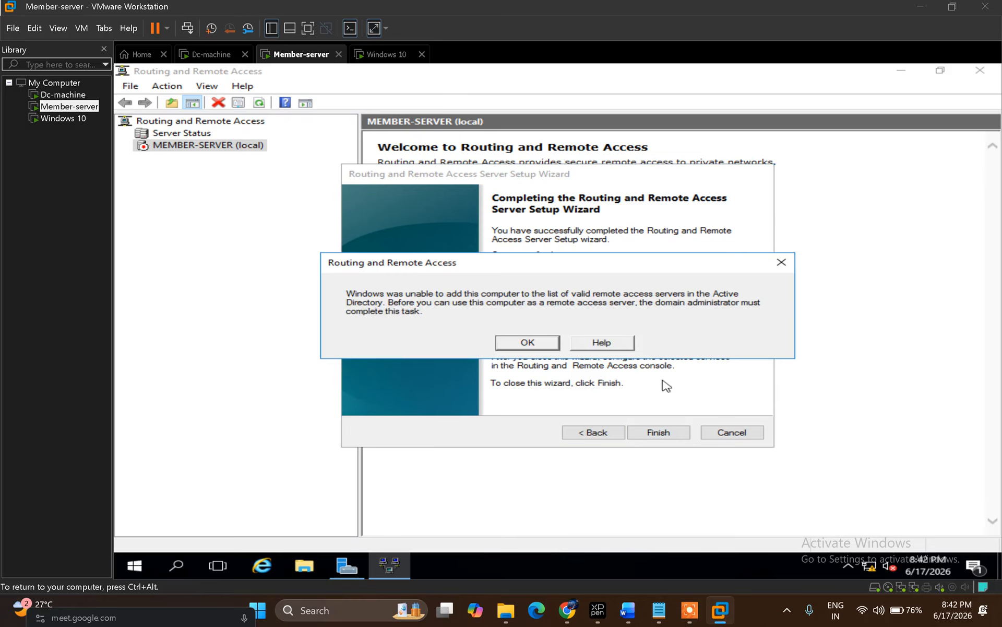
click(524, 345)
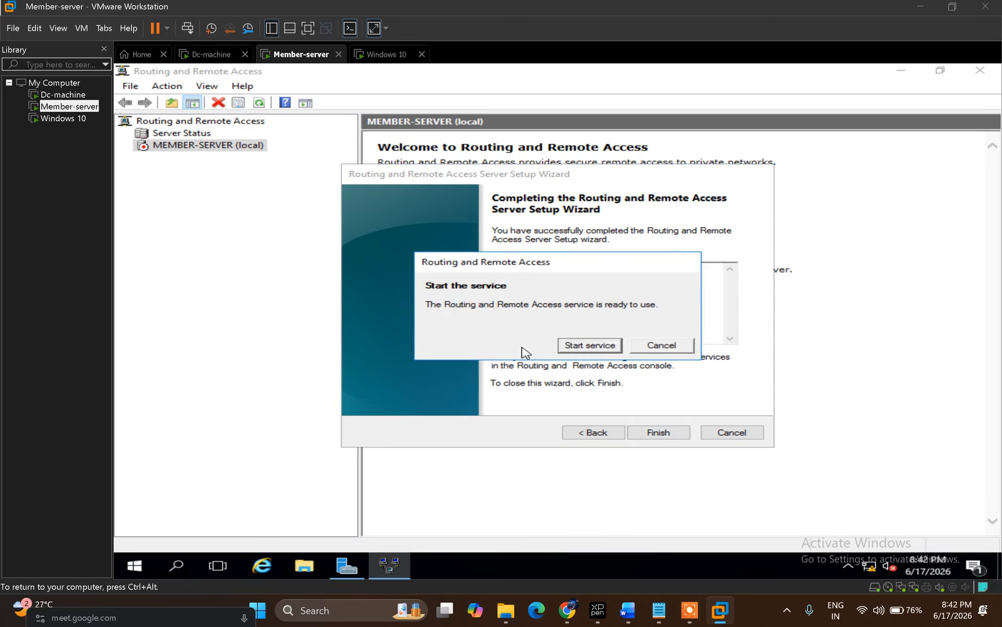
click(584, 346)
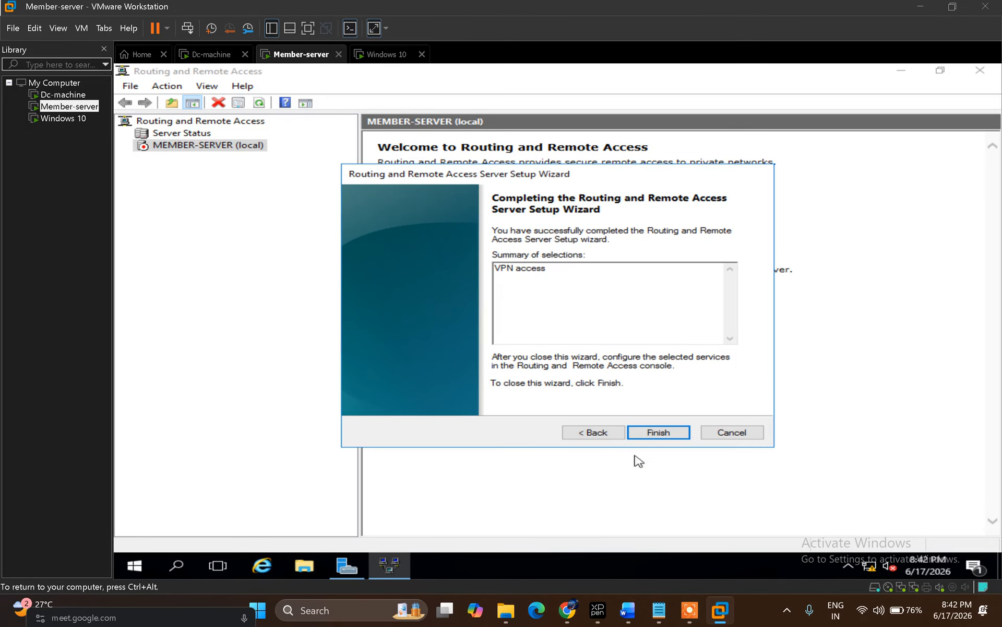
click(659, 433)
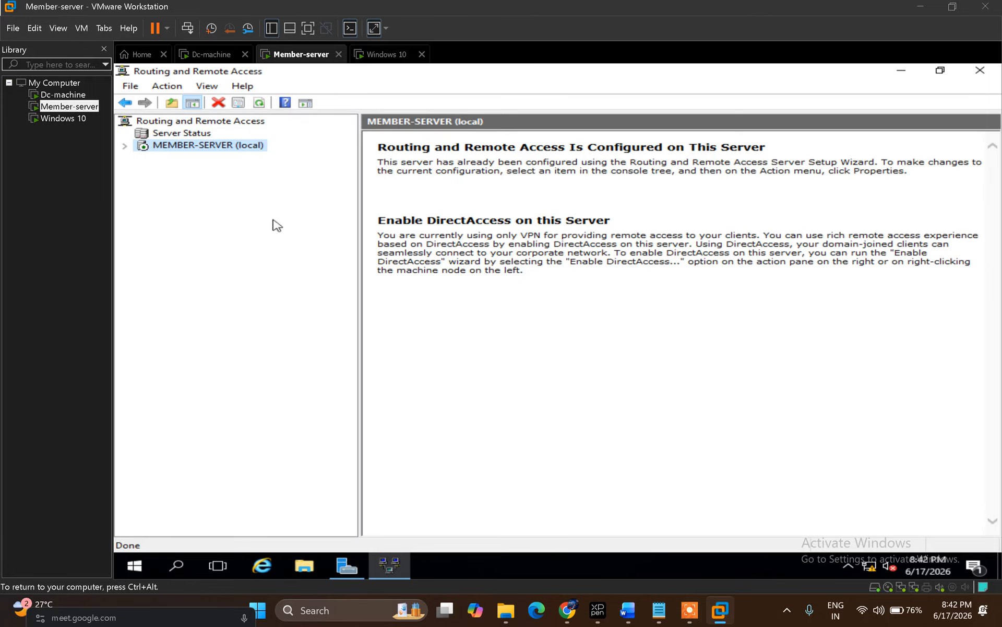
Step: Launch Network Policy Server from MEMBER-SERVER's Remote Access Logging & Policies
click(125, 146)
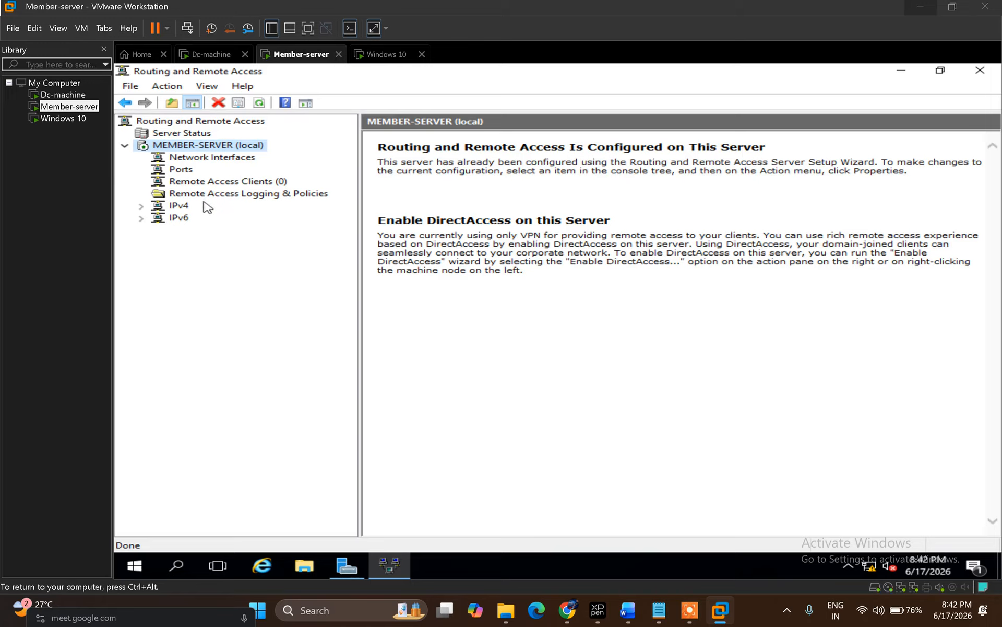
click(241, 197)
right_click(241, 200)
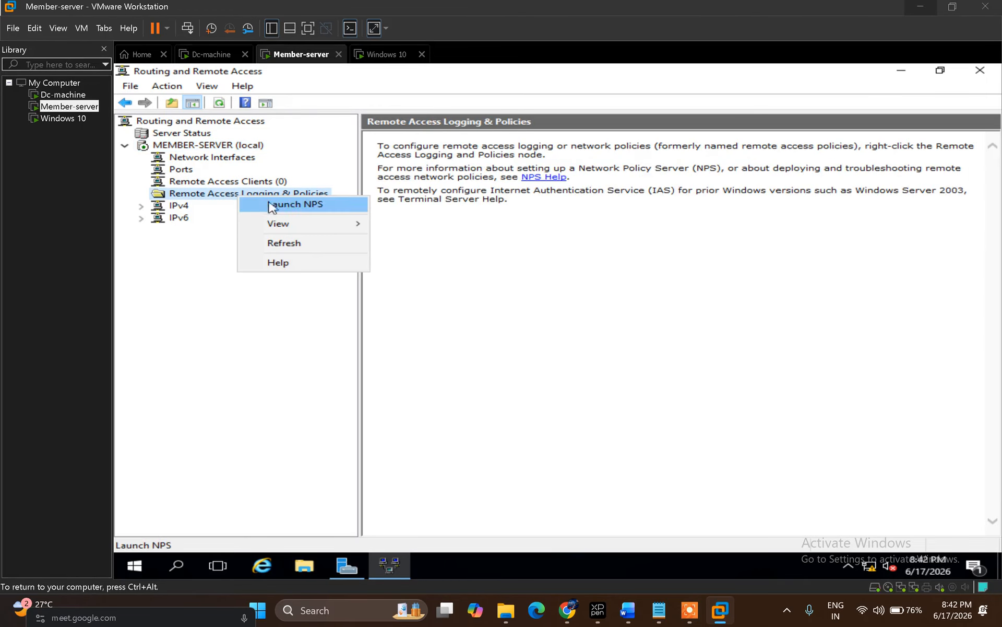
click(327, 207)
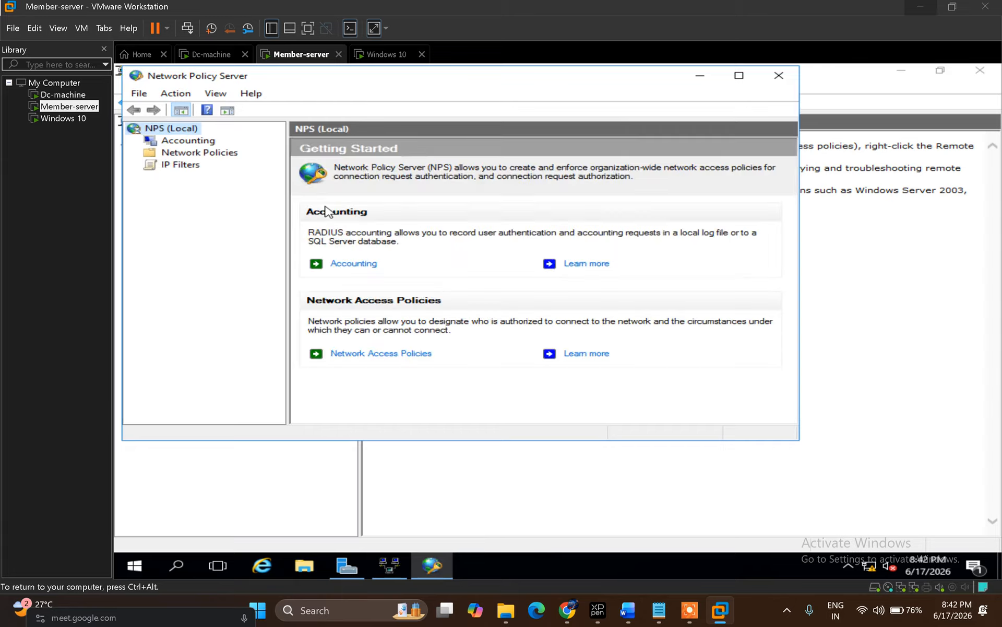
drag(223, 75, 317, 112)
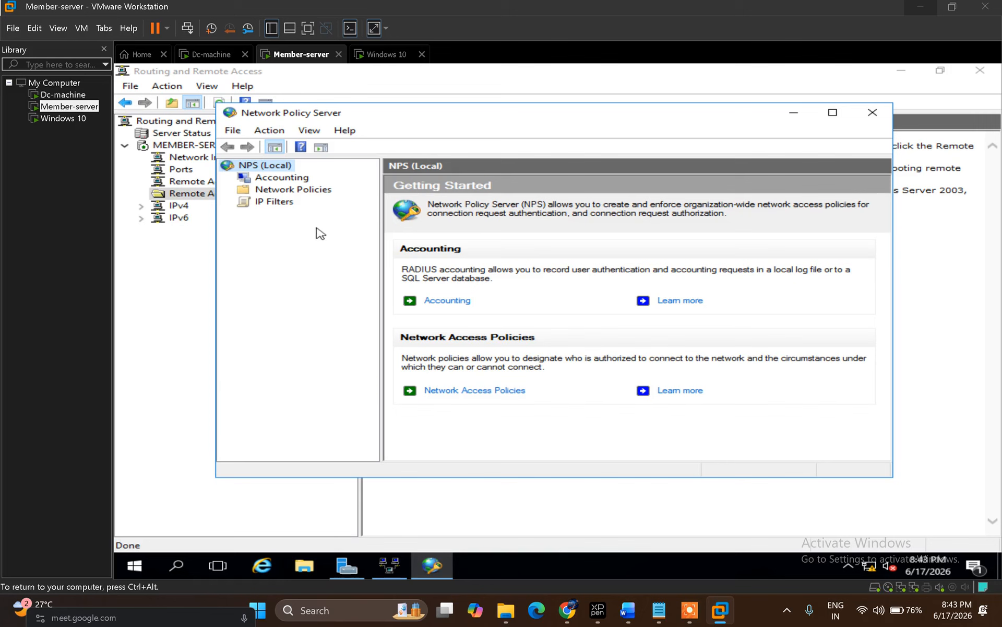
Step: Set both the Routing and Remote Access and other access servers policies to Grant access, then close NPS
click(277, 194)
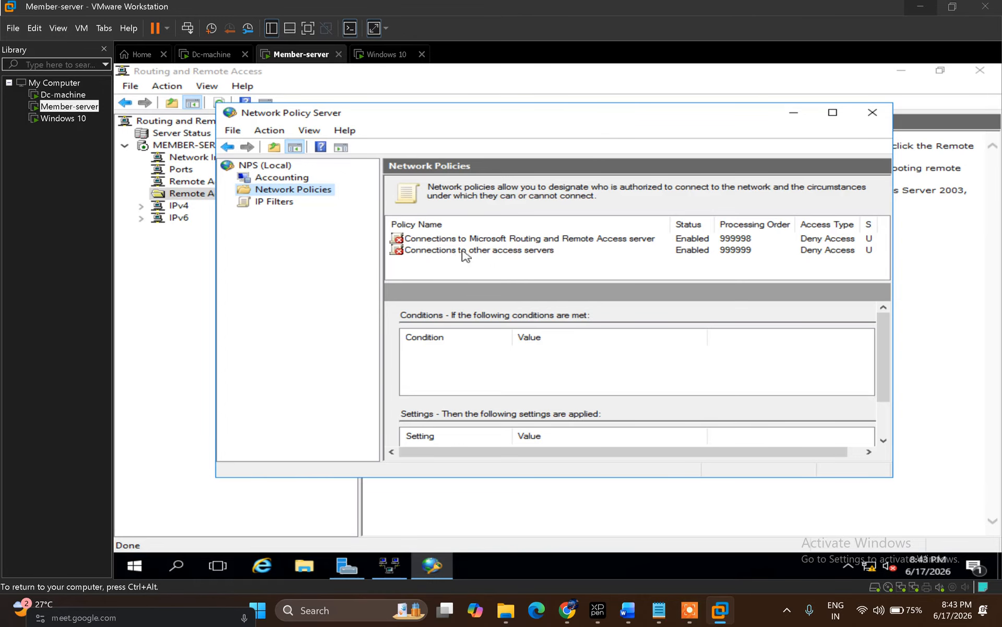
click(509, 239)
double_click(509, 239)
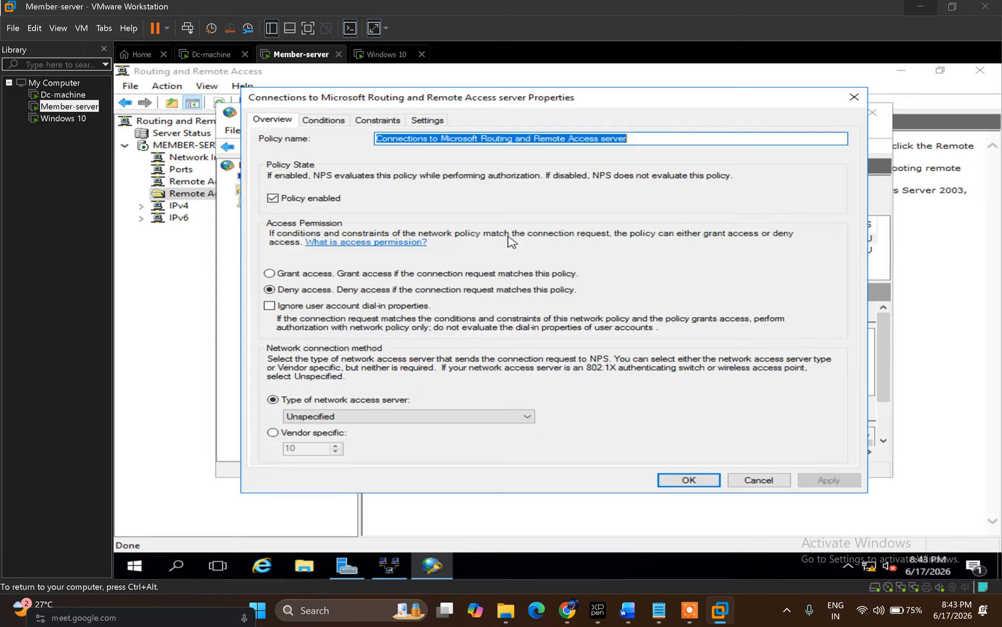
click(270, 274)
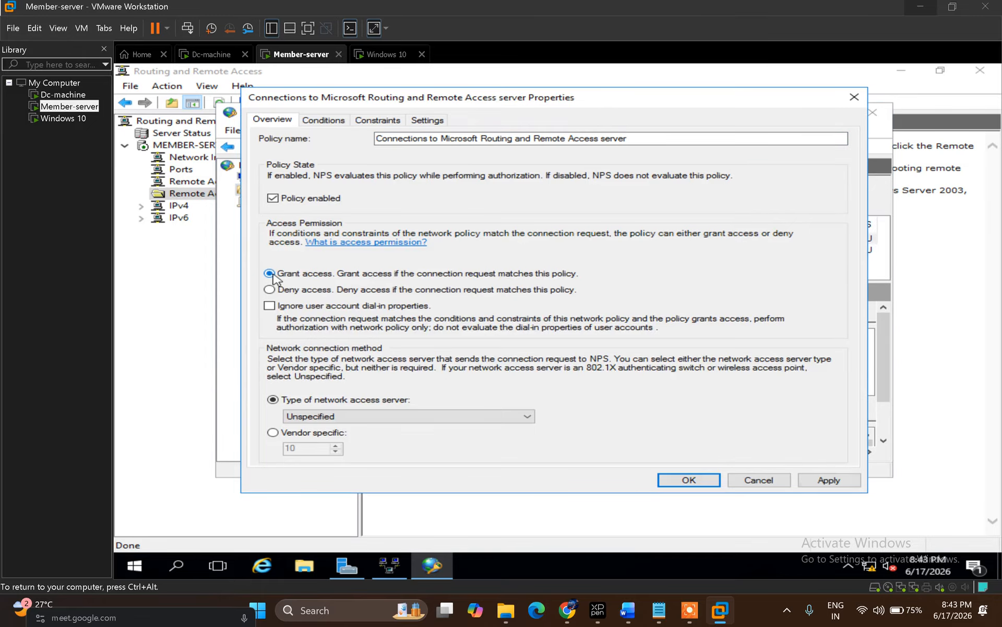
click(686, 480)
double_click(429, 251)
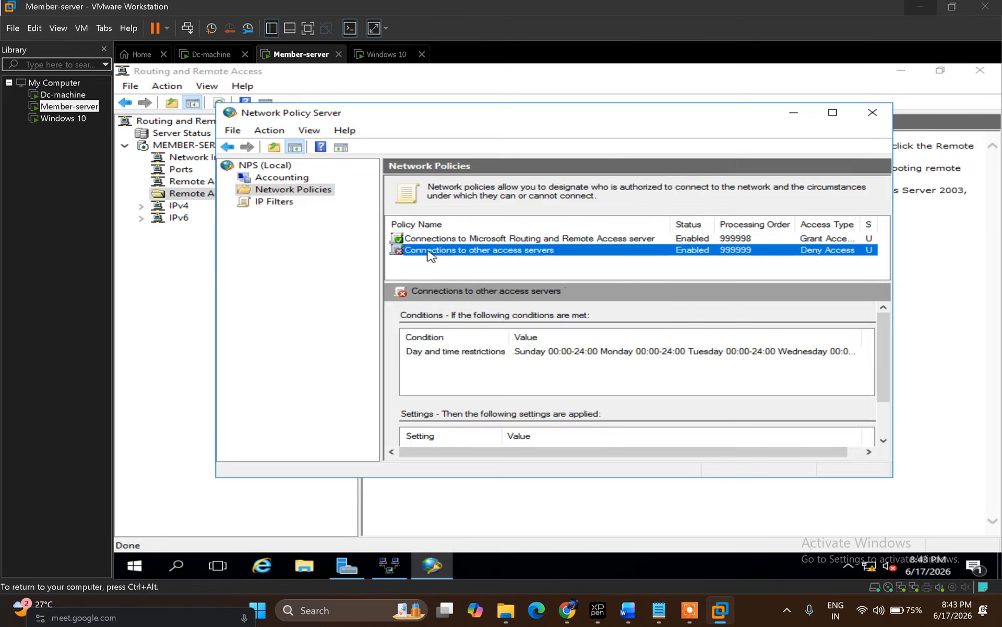
click(343, 278)
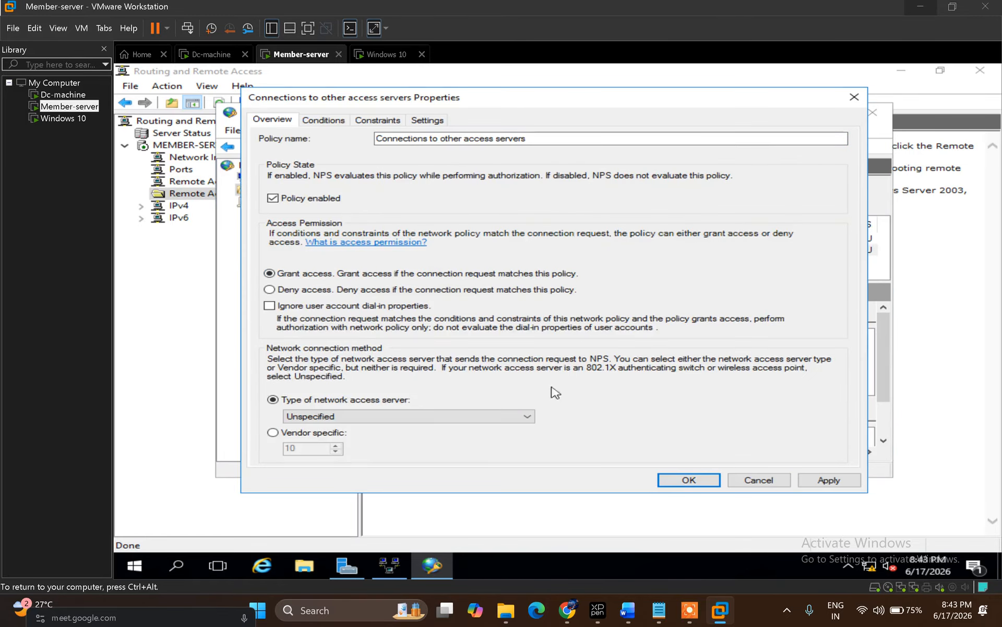
click(689, 480)
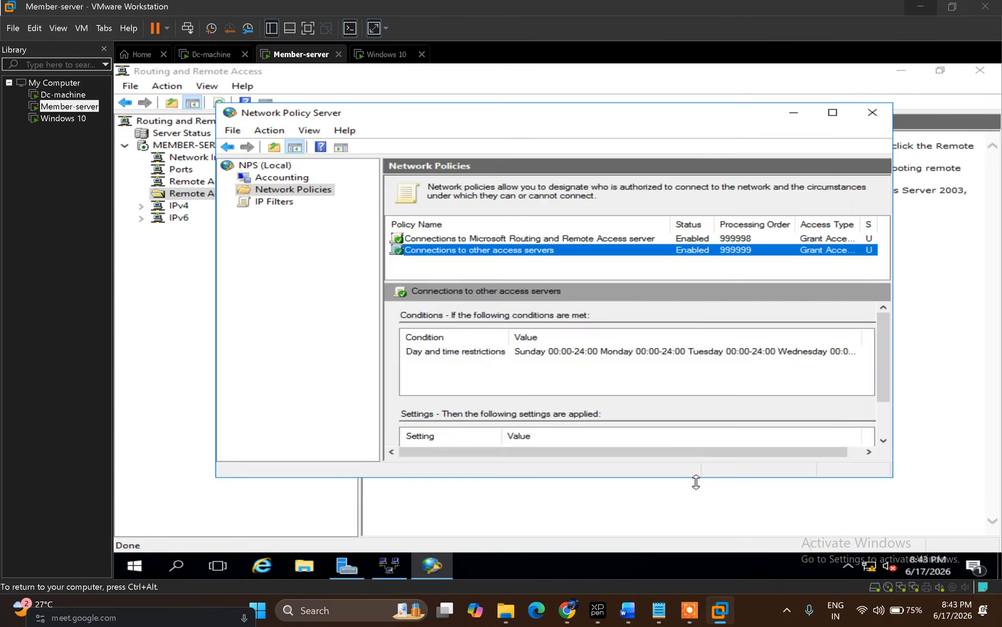
click(581, 267)
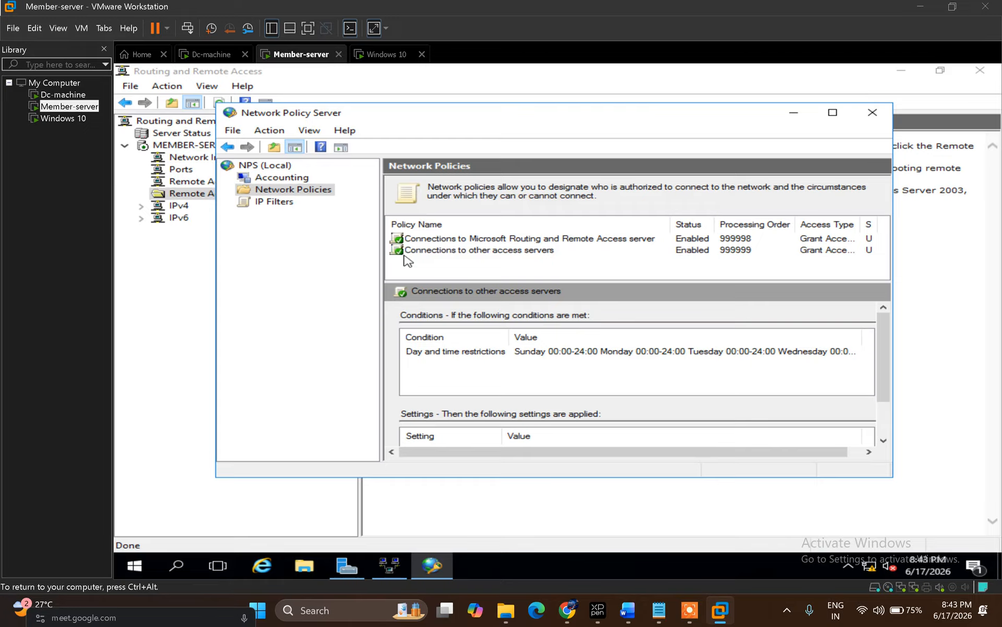
click(870, 113)
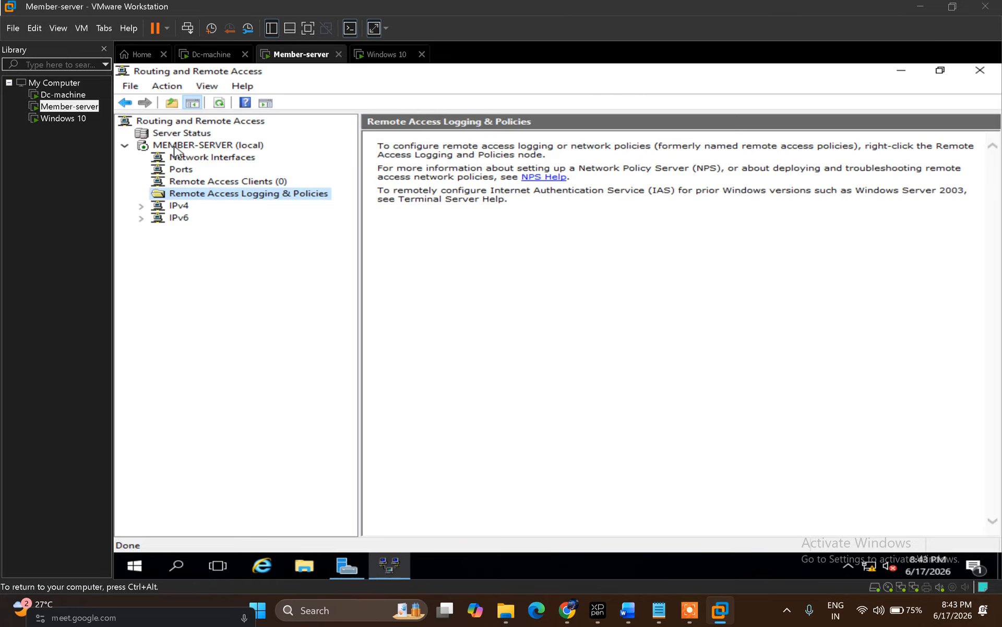
Step: Open MEMBER-SERVER's properties on the IPv4 tab, then switch to the MCSE_Notes document in Word
right_click(175, 150)
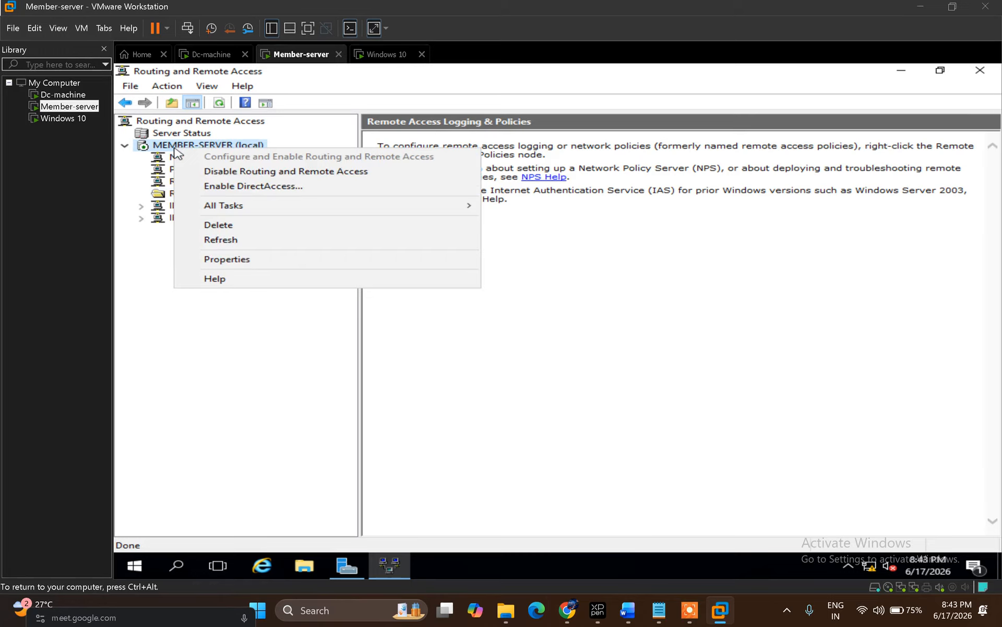
click(256, 265)
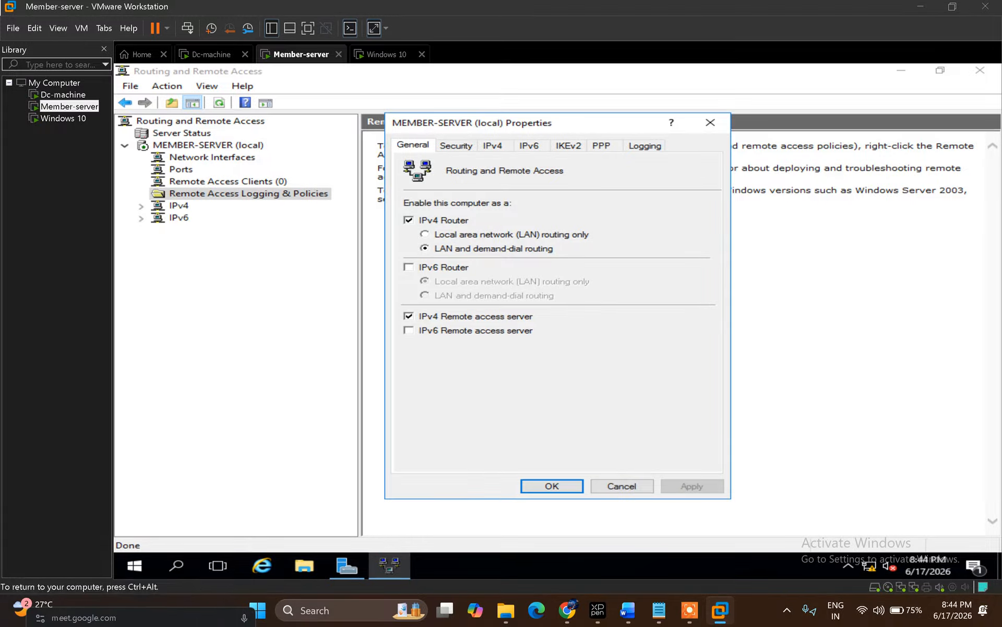
click(491, 148)
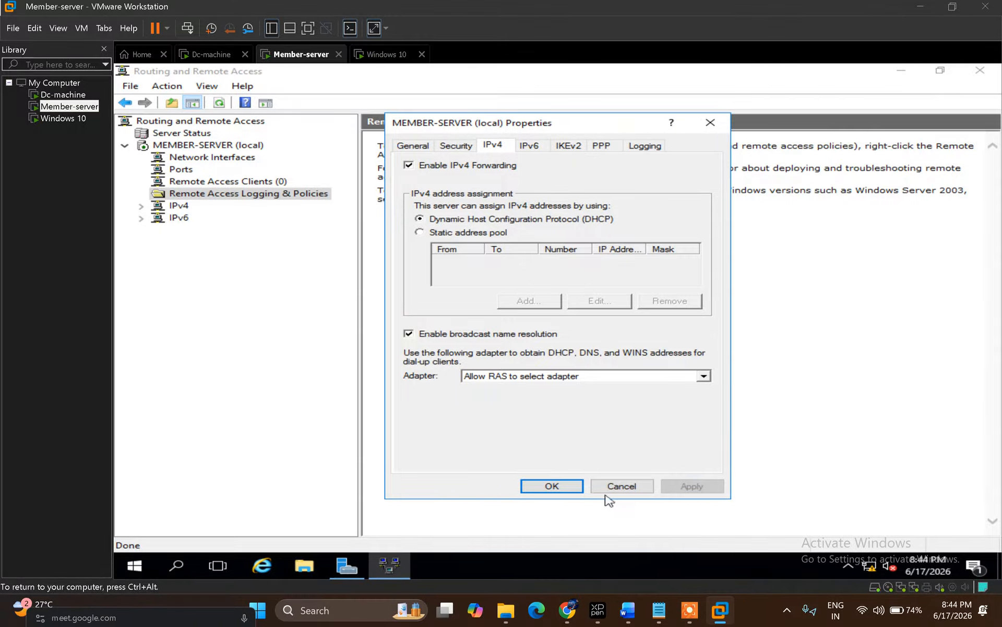
click(630, 611)
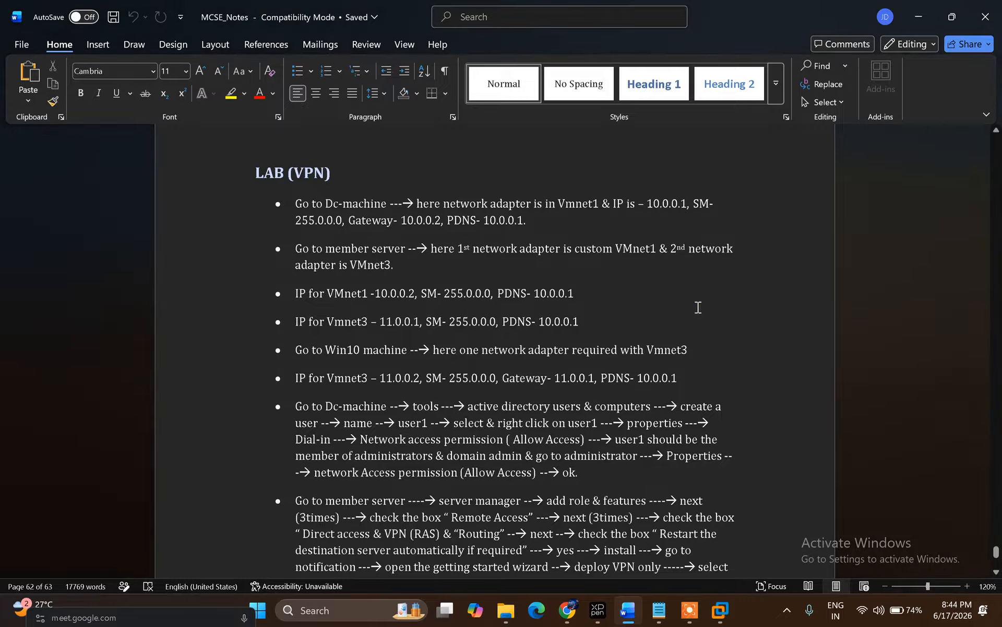
key(Up)
key(Up)
key(Up)
key(Up)
key(Up)
key(Up)
key(Up)
key(Up)
key(Up)
key(Up)
key(Up)
key(Up)
key(Up)
key(Up)
key(Up)
key(Up)
key(Up)
key(Up)
key(Up)
key(Up)
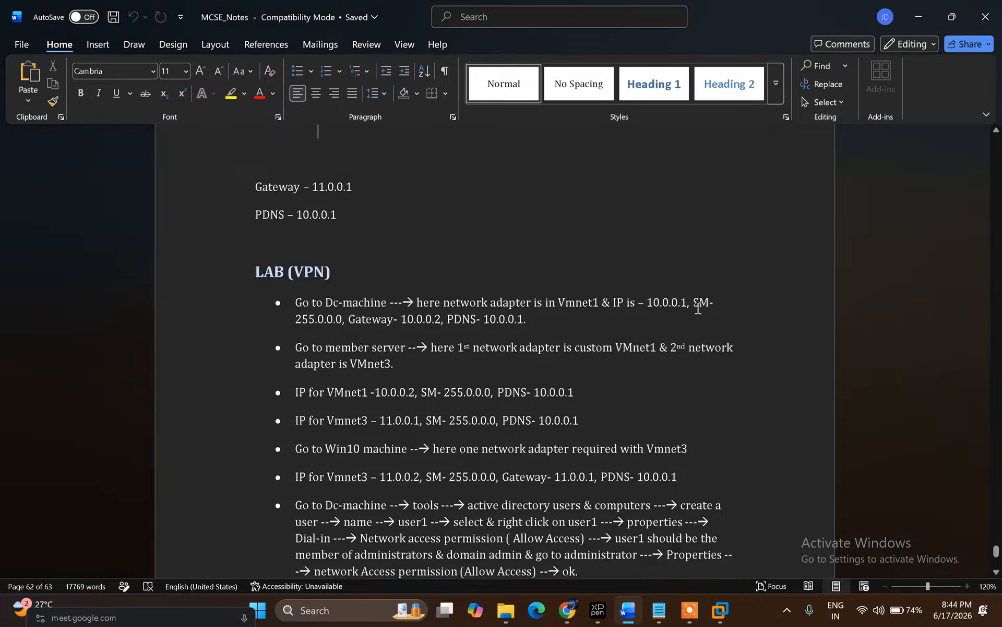
key(Up)
key(Up)
key(Up)
key(Up)
key(Up)
key(Up)
key(Up)
key(Up)
key(Up)
key(Up)
key(Up)
key(Up)
key(Up)
key(Up)
key(Up)
key(Up)
key(Up)
key(Up)
key(Up)
key(Up)
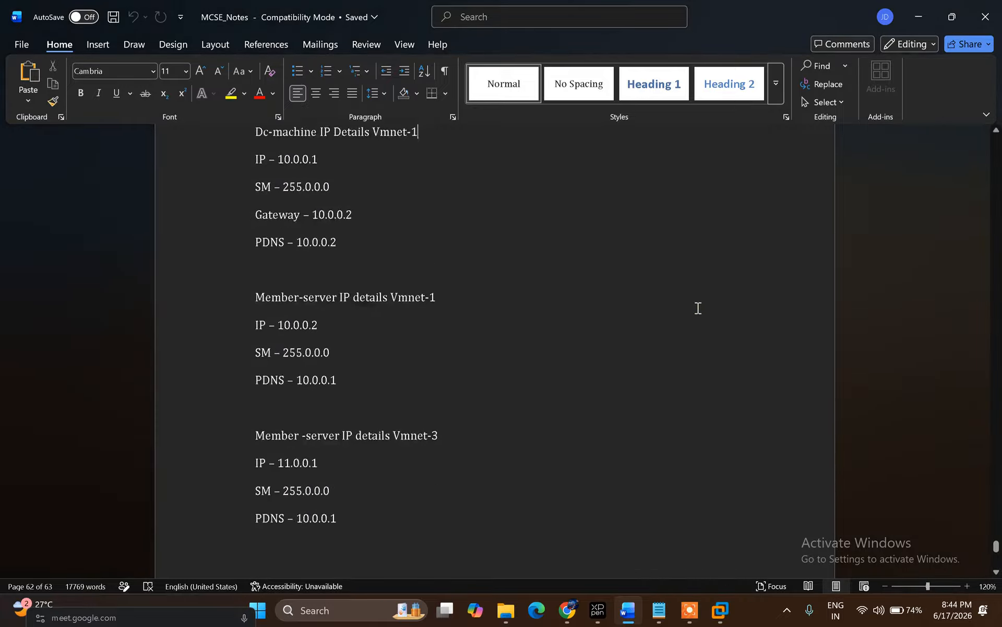
key(Up)
key(Up)
key(Up)
key(Up)
key(Up)
key(Up)
key(Up)
key(Up)
key(Up)
key(Up)
key(Up)
key(Up)
key(Up)
key(Up)
key(Up)
key(Up)
key(Up)
key(Up)
key(Up)
key(Up)
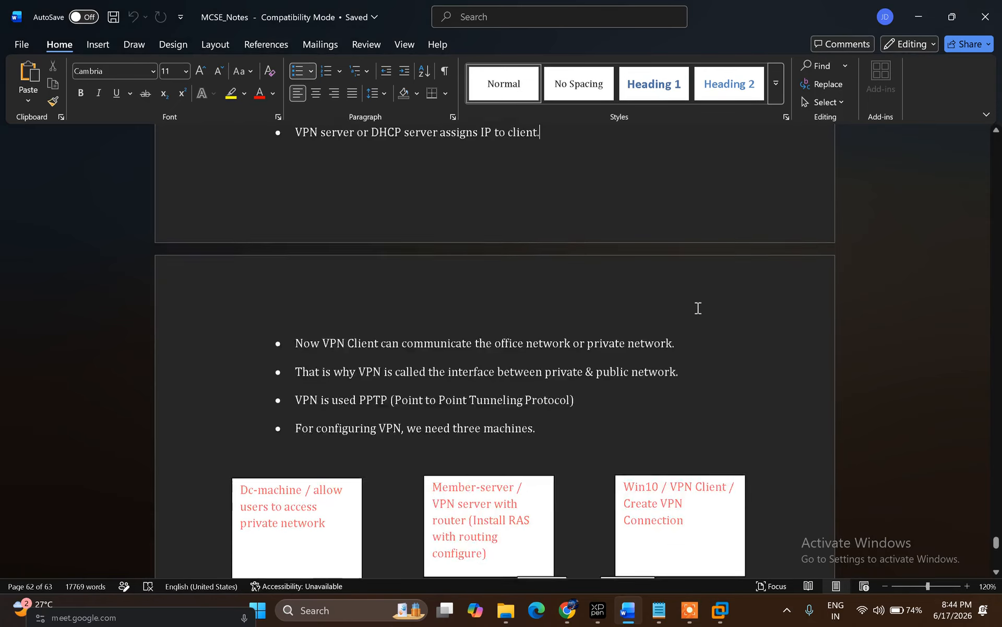
key(Up)
key(Up)
key(Up)
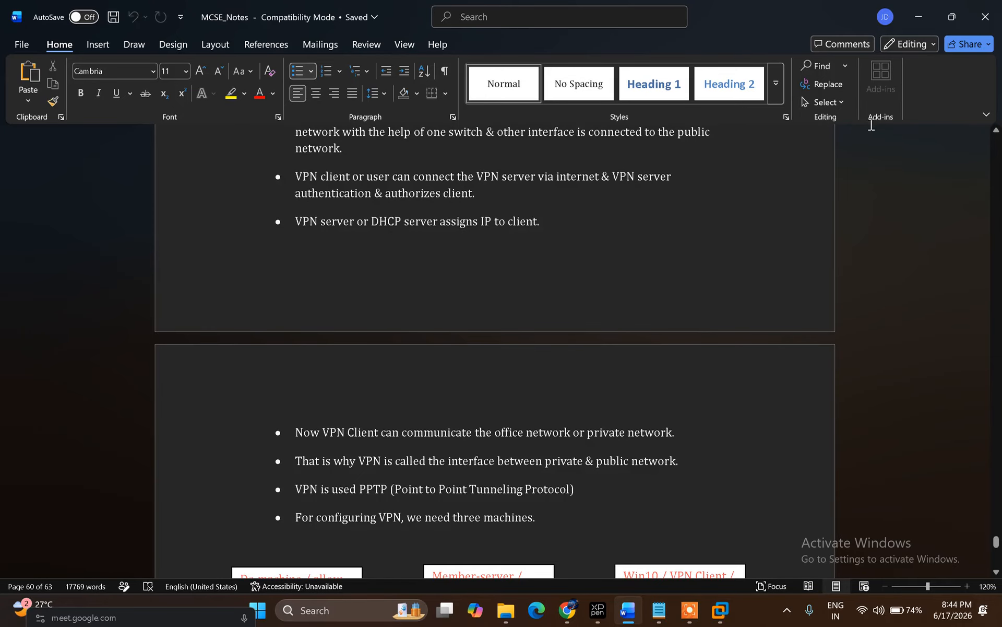
Step: Add a static IPv4 address pool from 30.0.0.1 to 30.0.0.100 for VPN clients
click(910, 11)
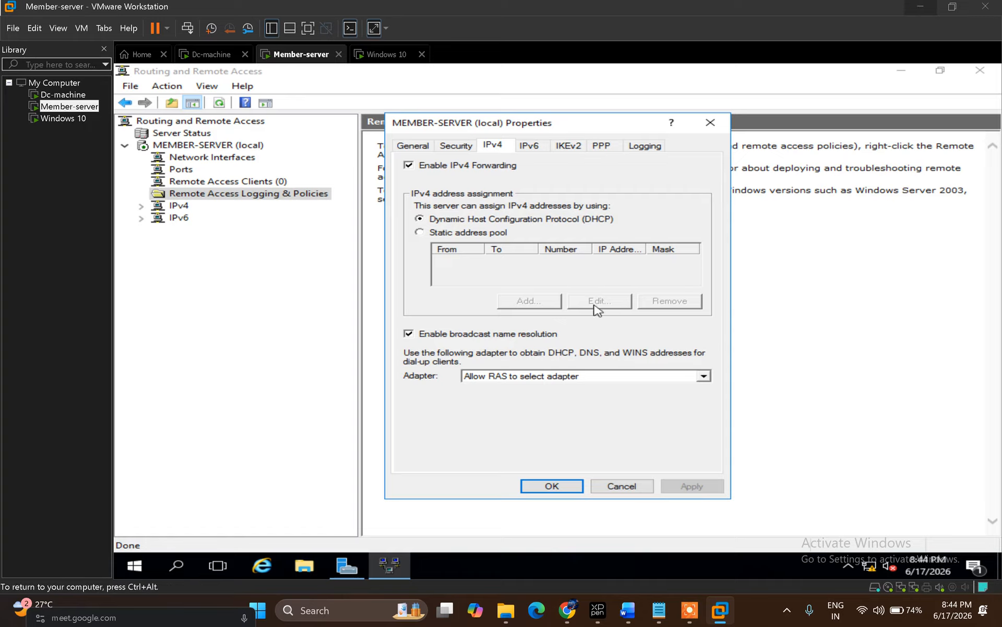
click(431, 233)
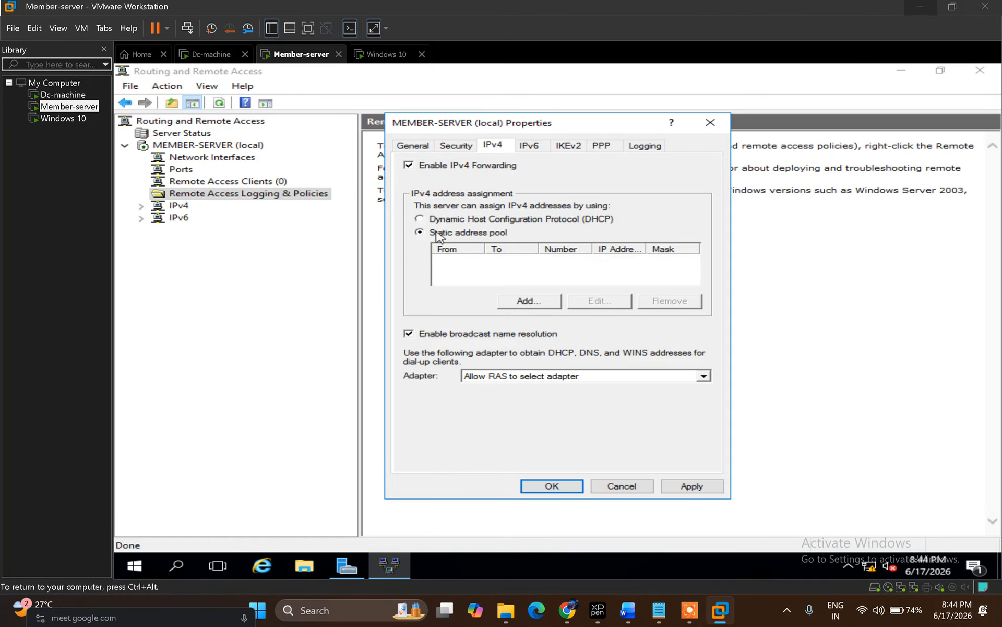
click(520, 303)
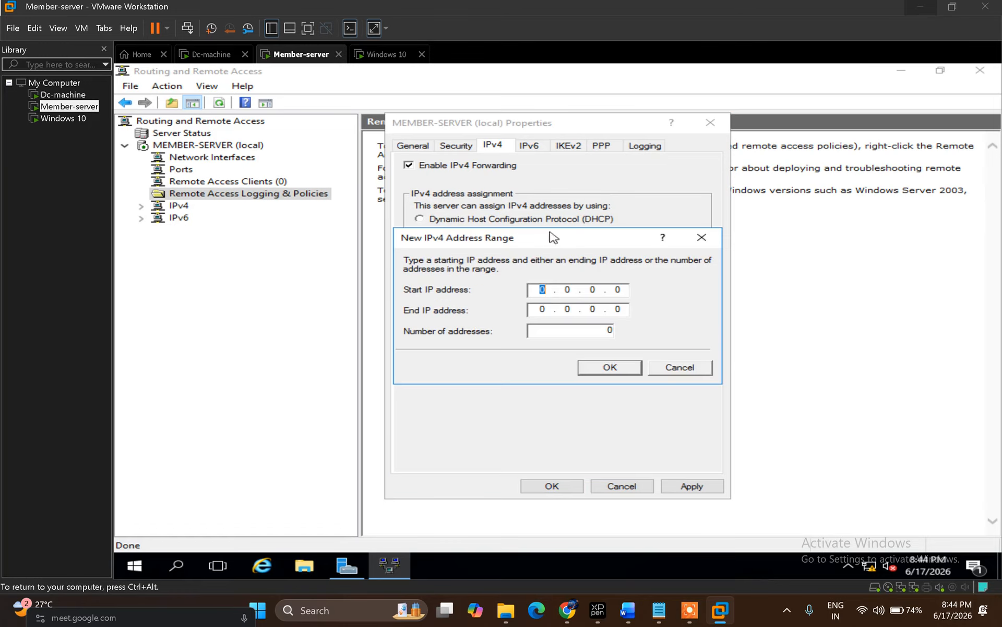
text(30.0.0.1)
key(Tab)
text(30.0.0.100)
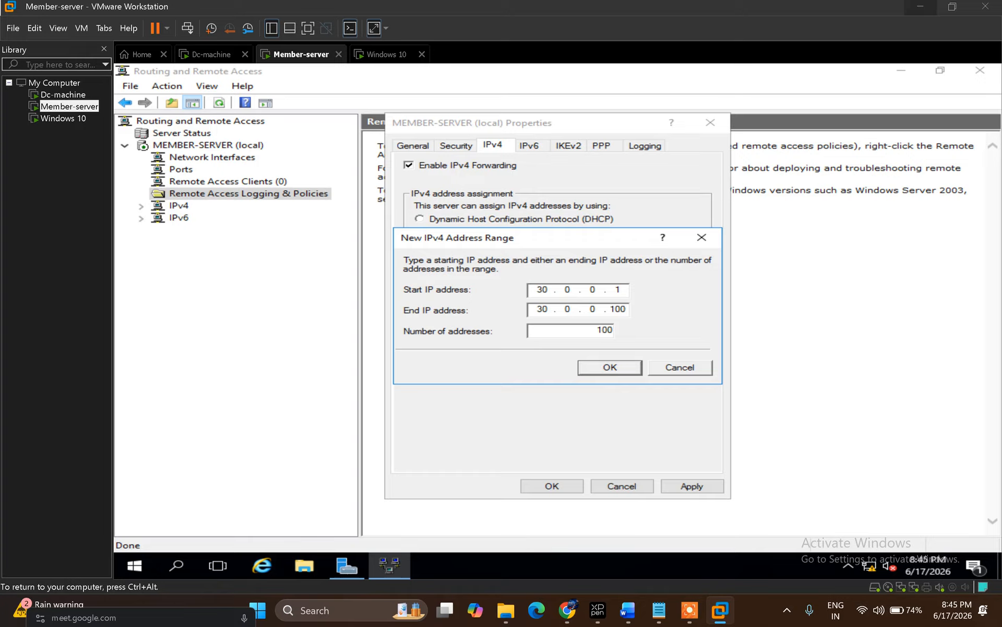
click(611, 368)
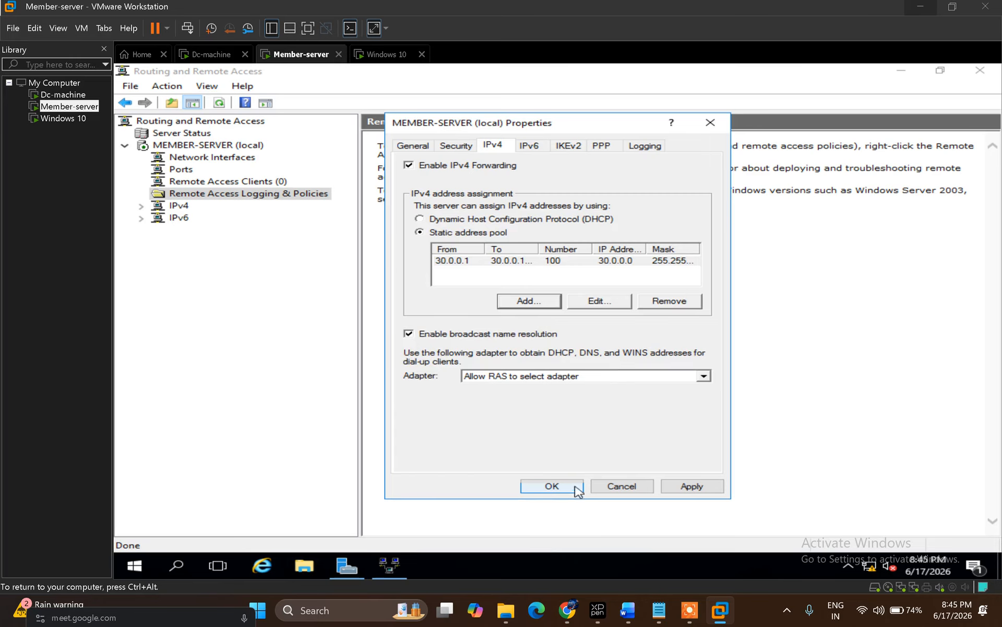
Step: Apply the pool settings, check Remote Access Clients is empty, and switch to the Windows 10 VM
click(556, 489)
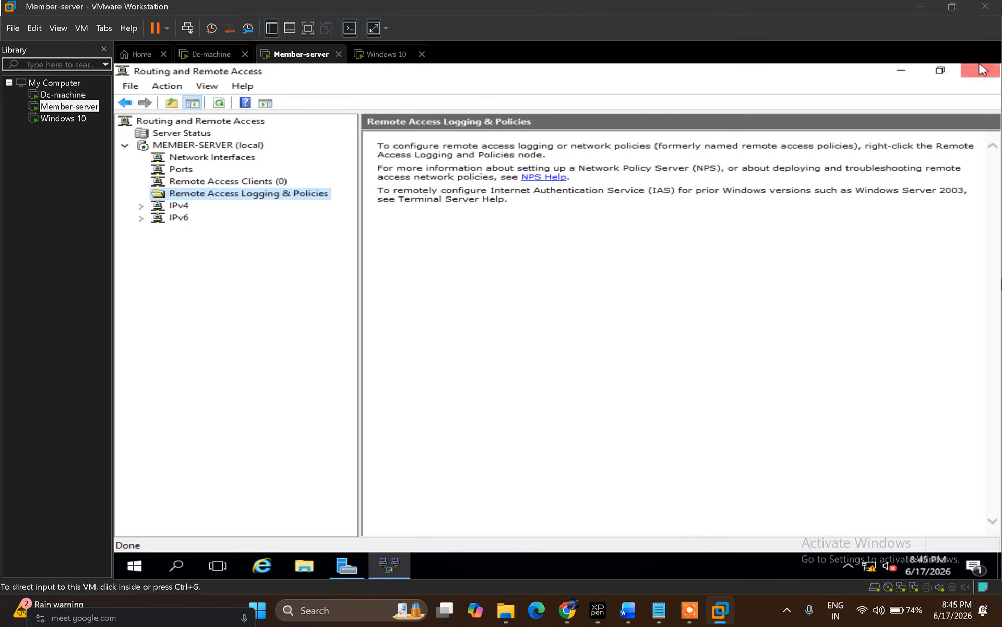
click(212, 182)
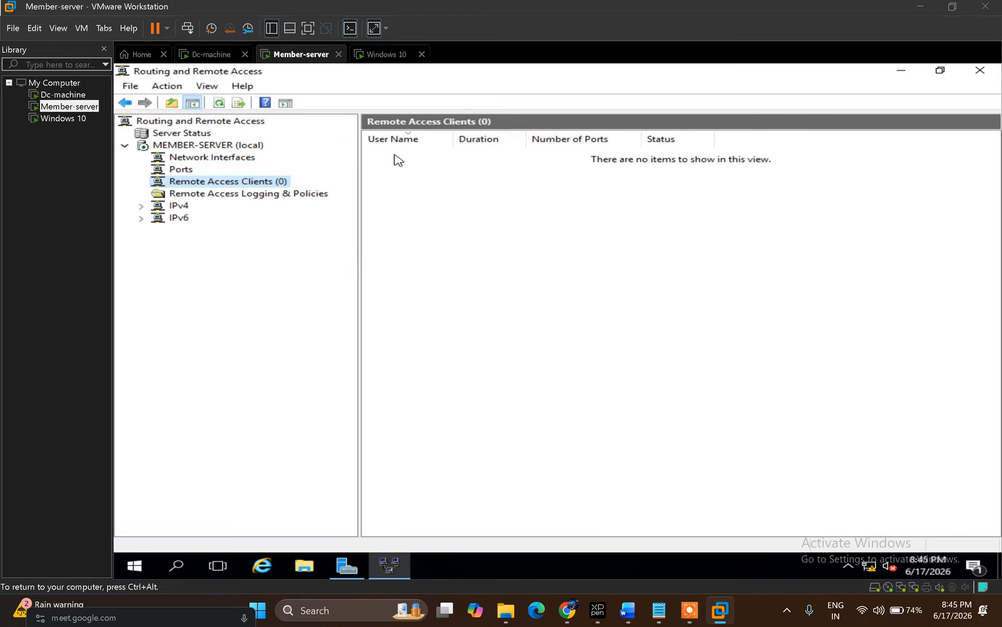
click(375, 57)
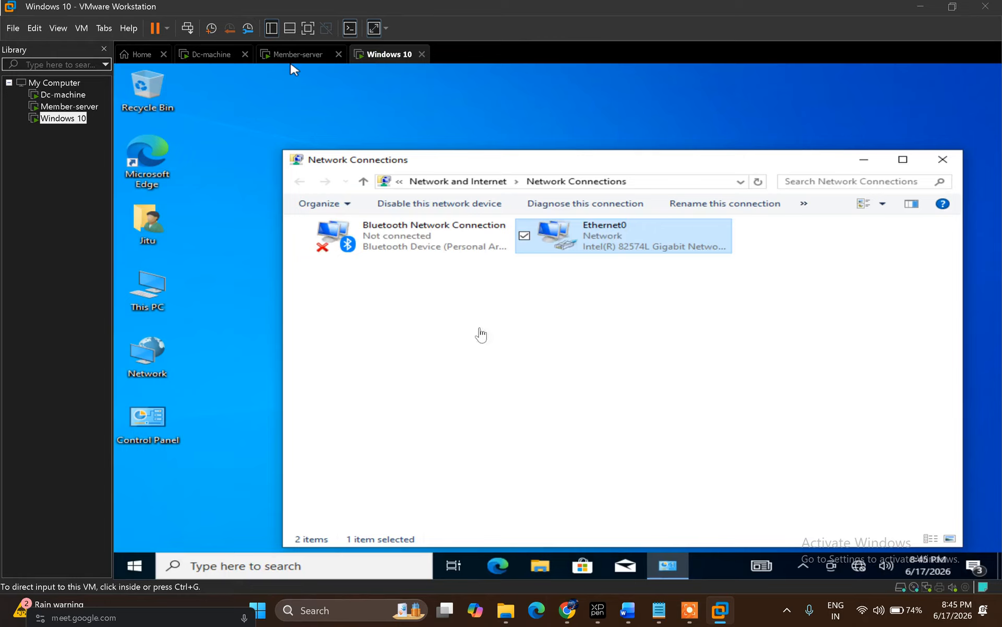
Step: Find VPN settings on the Windows 10 VM through a 'vpn' Start search and start adding a VPN connection
click(219, 416)
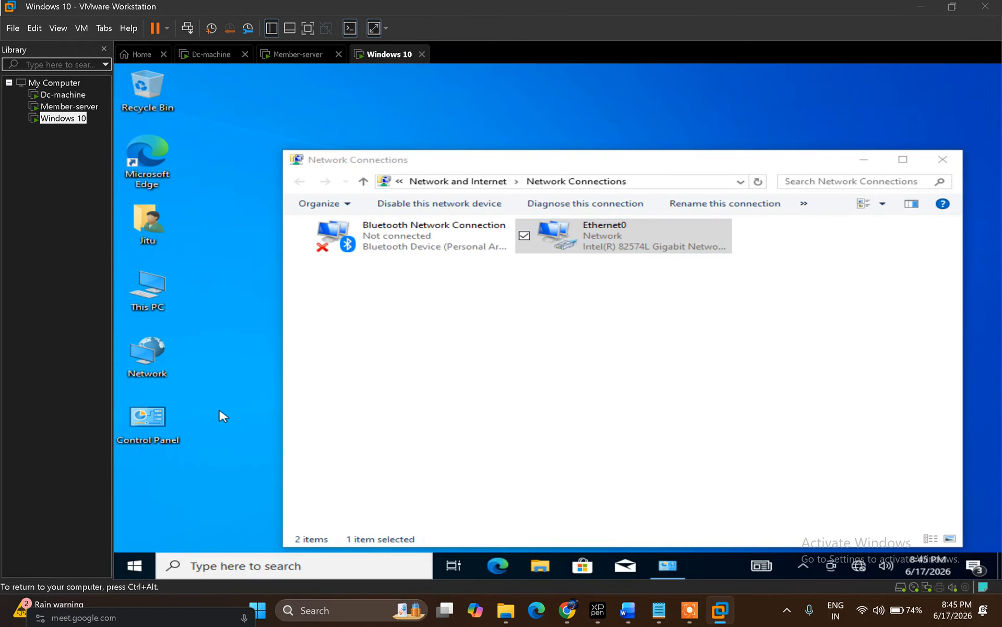
key(super)
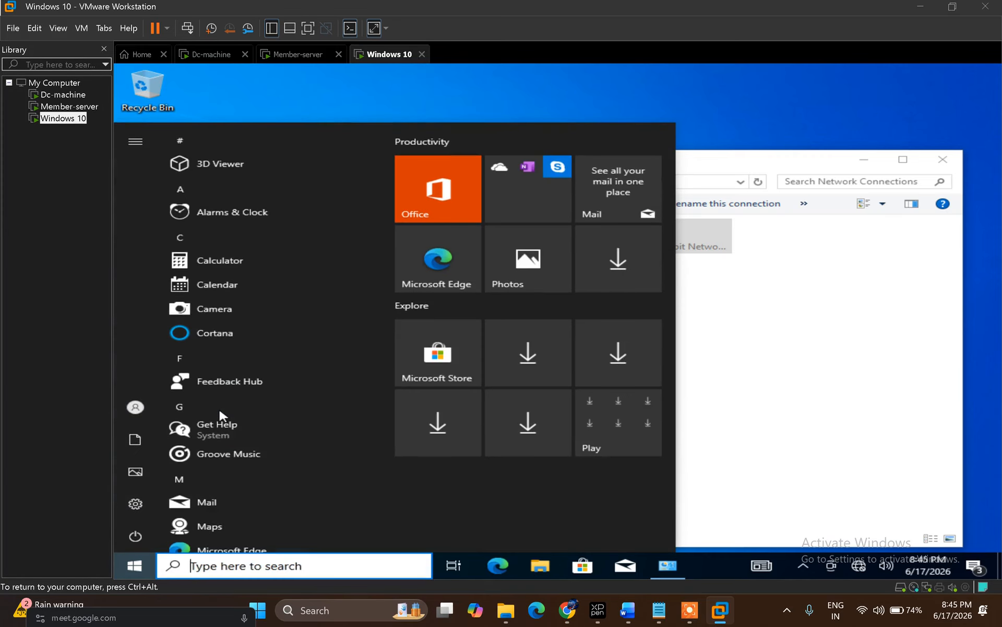
text(vpn)
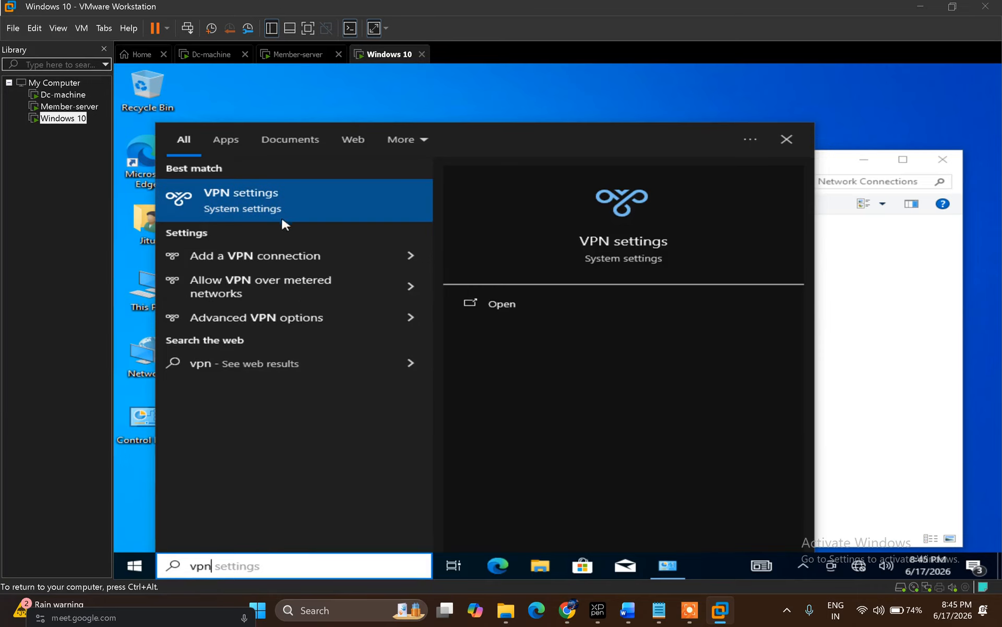
click(300, 209)
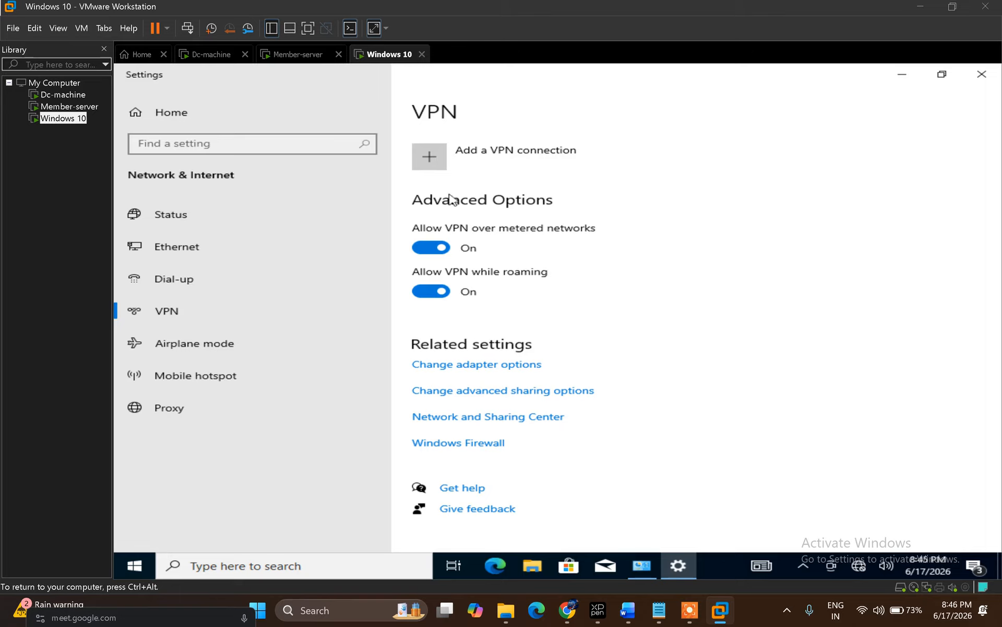
click(431, 163)
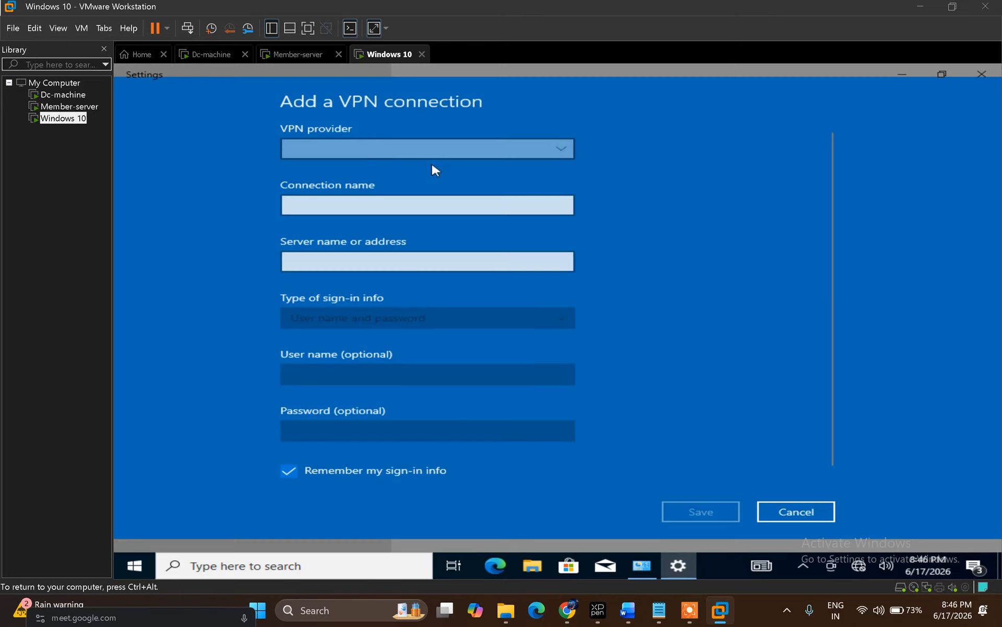
Step: Set the VPN provider to Windows (built-in) and the connection name to abc, then switch to Member-server
click(377, 158)
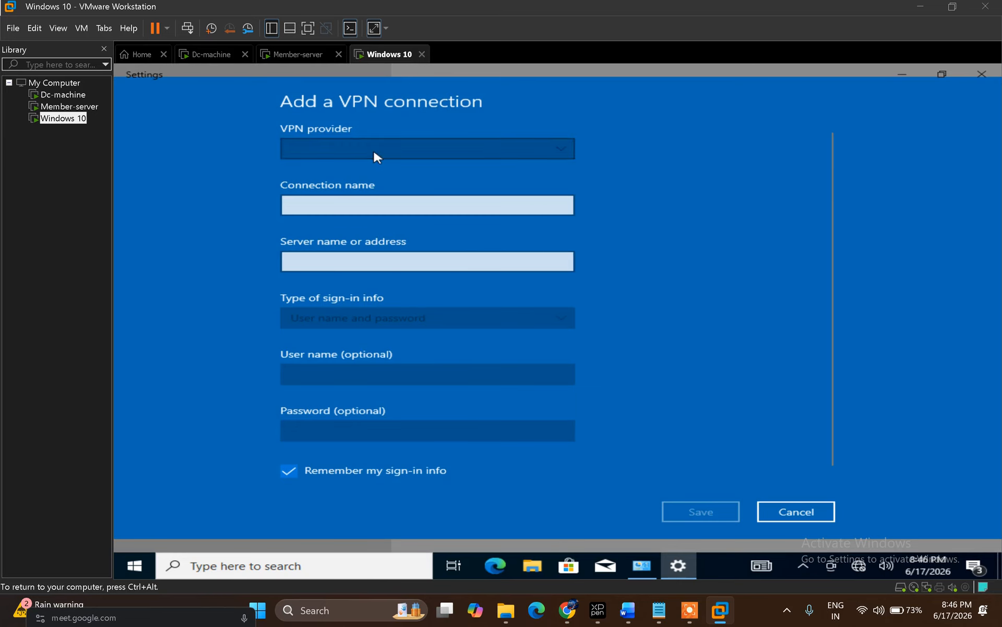
click(430, 151)
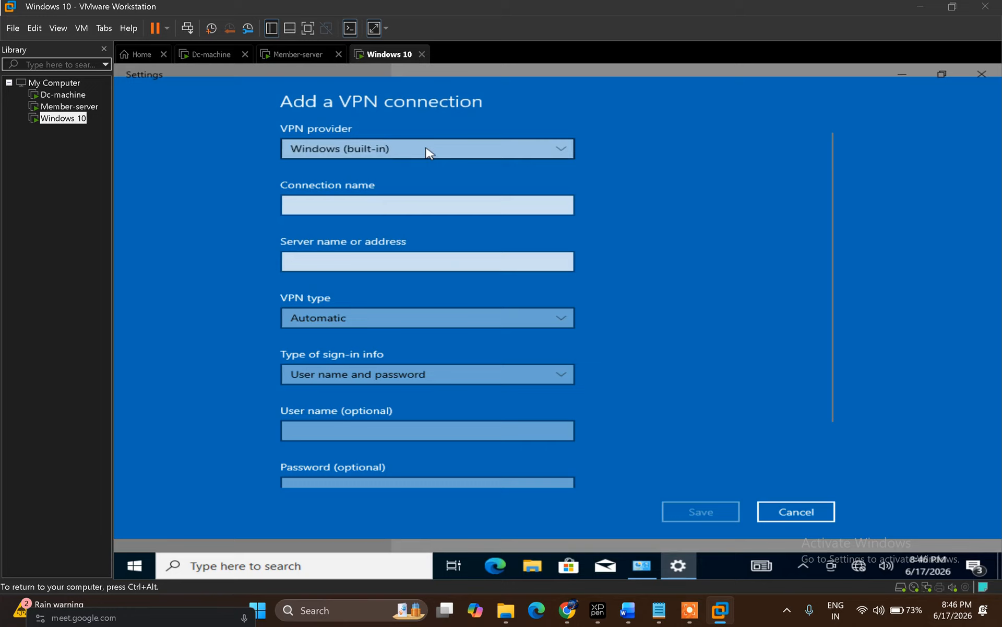
click(359, 205)
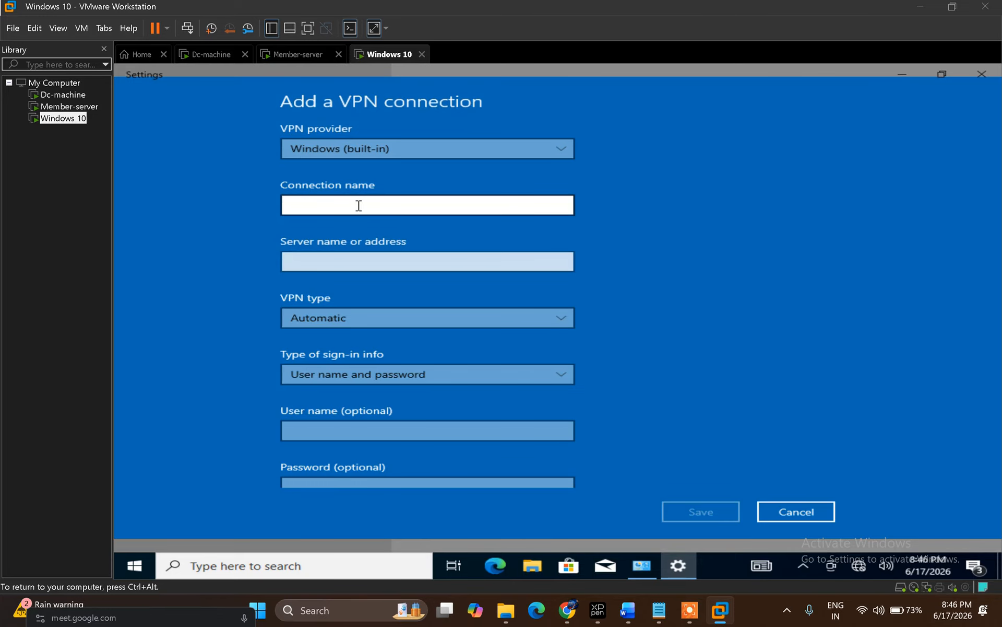
text(abc)
click(373, 261)
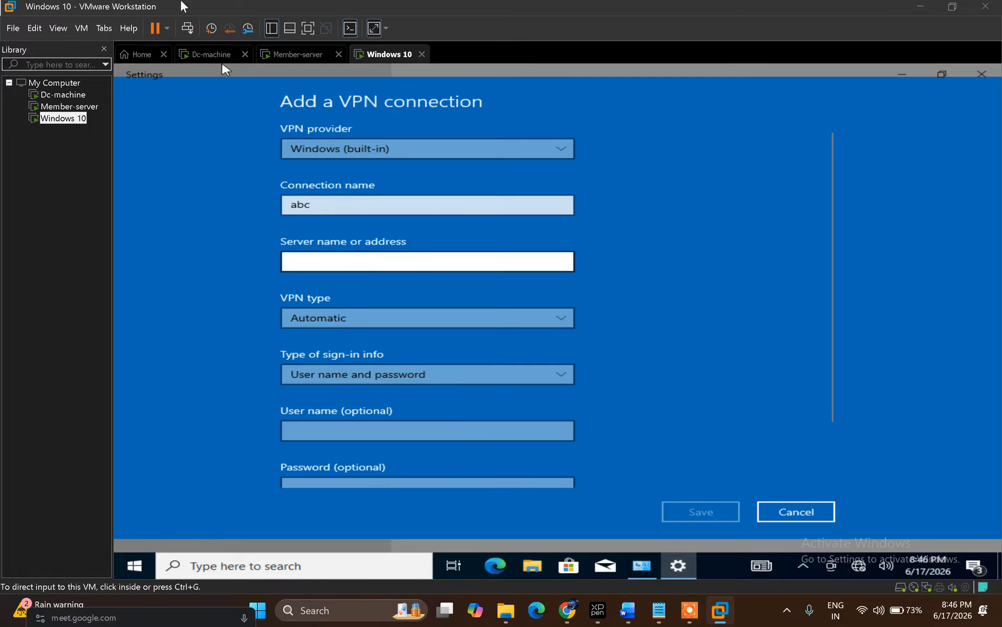
click(305, 57)
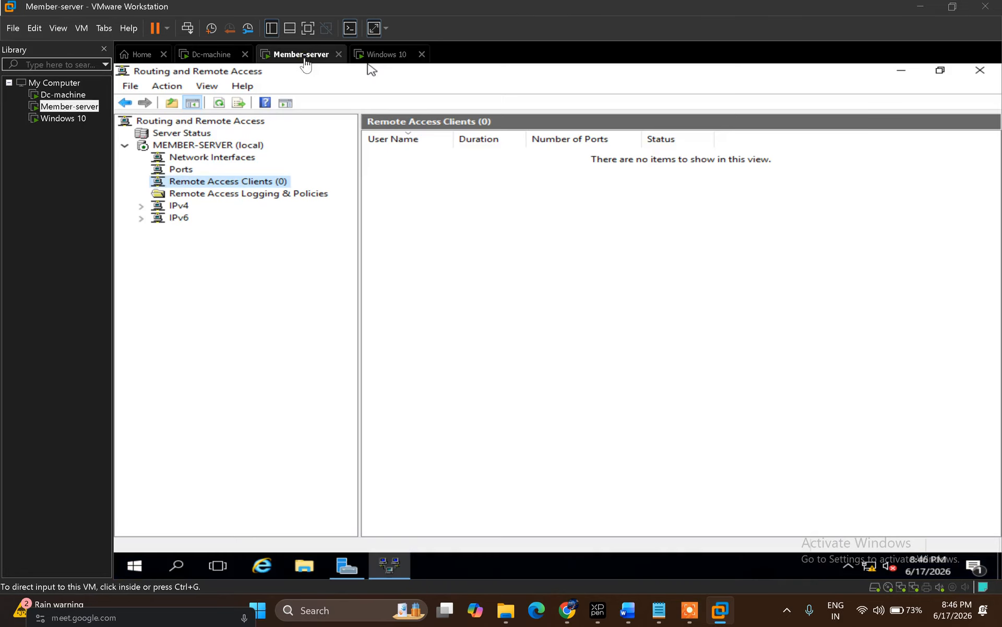
Step: Run hostname in a cmd prompt on the member server to confirm Member-server, then return to Windows 10
click(332, 306)
key(super+r)
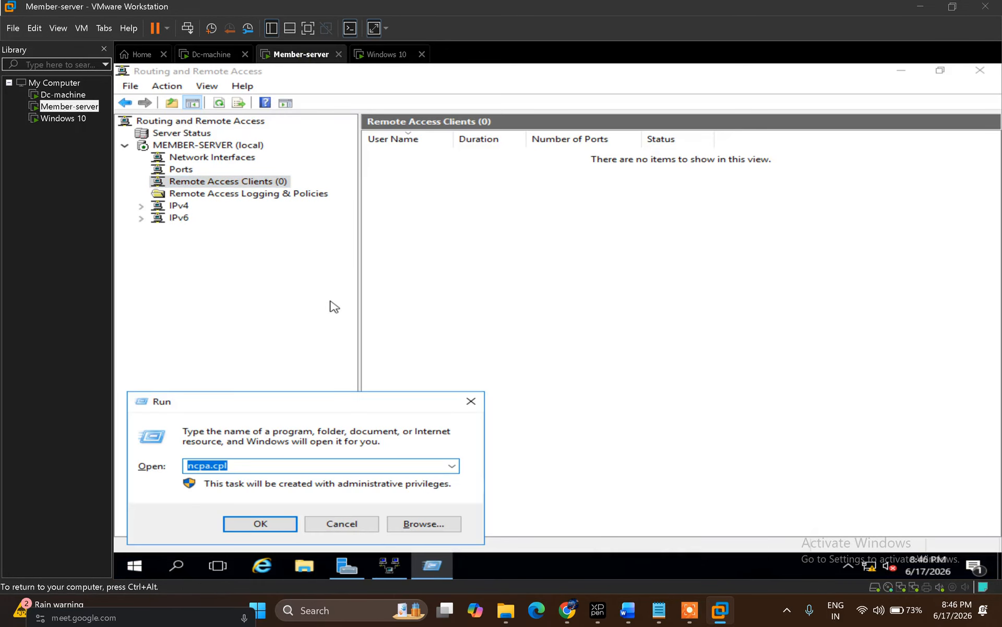
text(cmd)
key(Return)
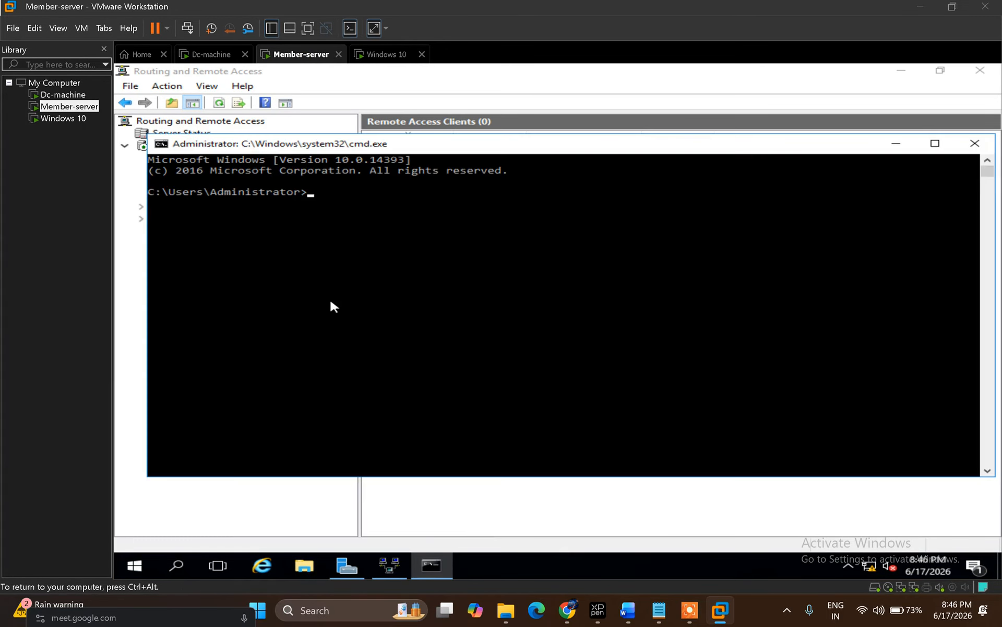
text(hostname)
key(Return)
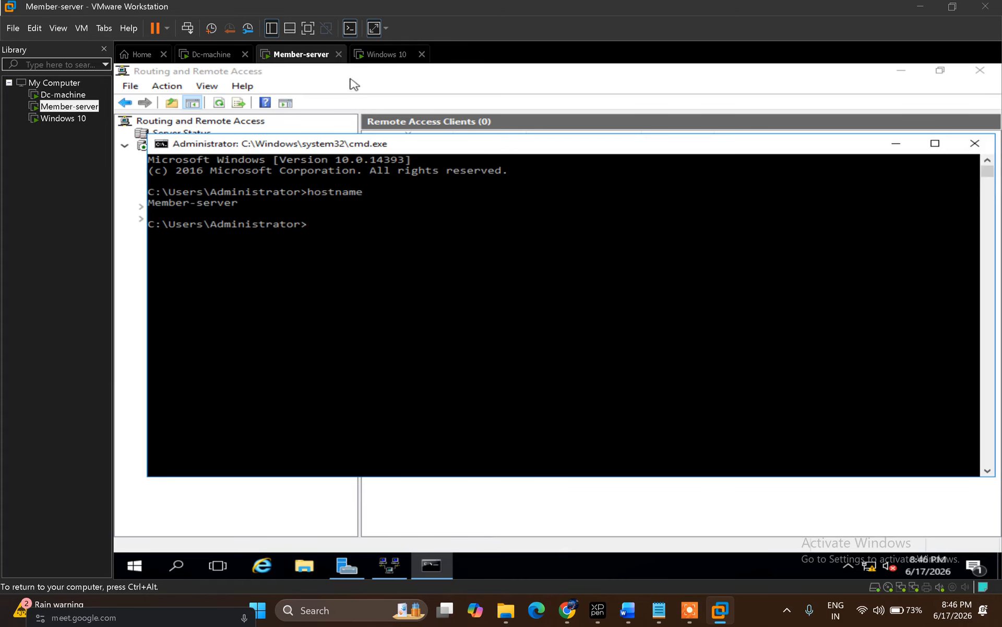
click(370, 62)
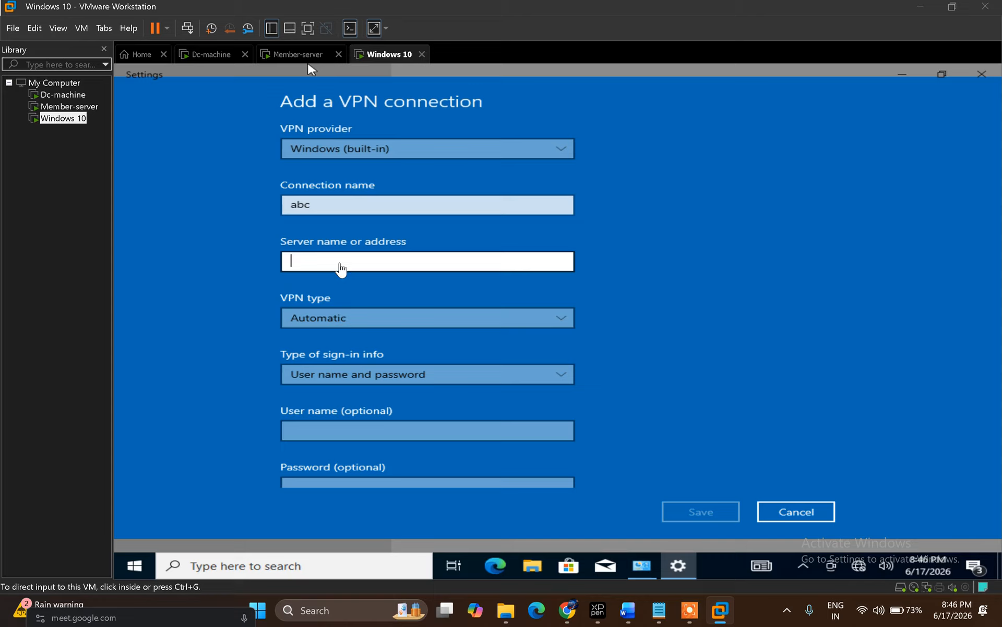
Step: Enter Member-server as the server address, keep VPN type Automatic, and save the abc connection
click(347, 261)
text(Mem)
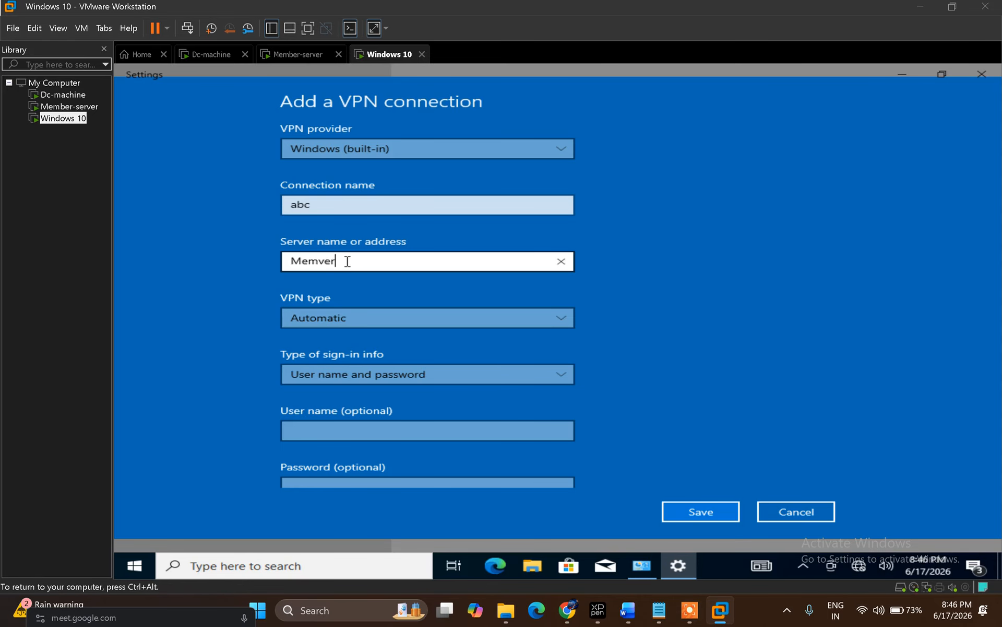
text(ber-server)
click(468, 321)
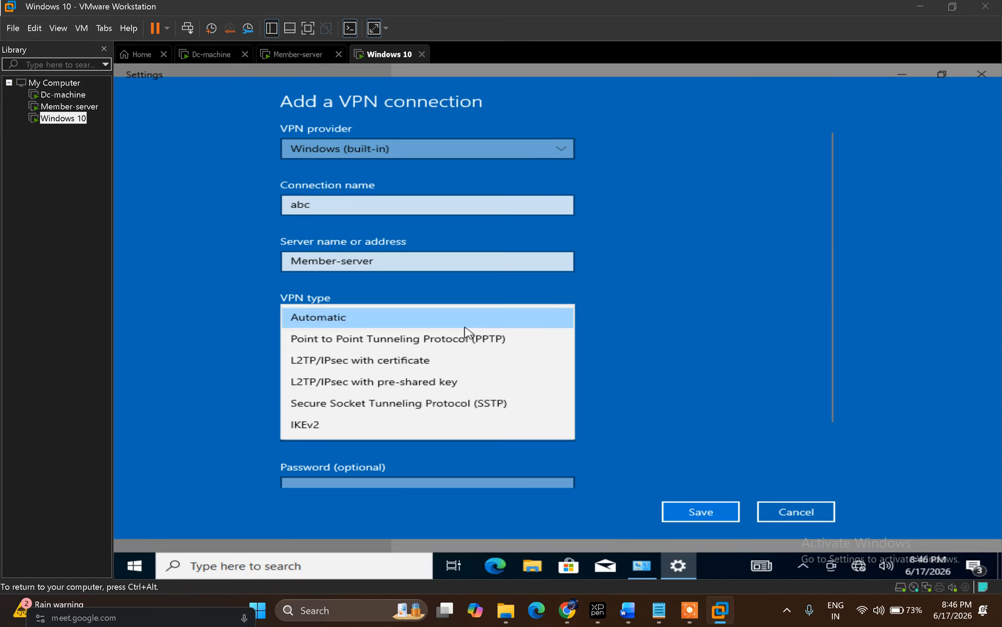
click(465, 327)
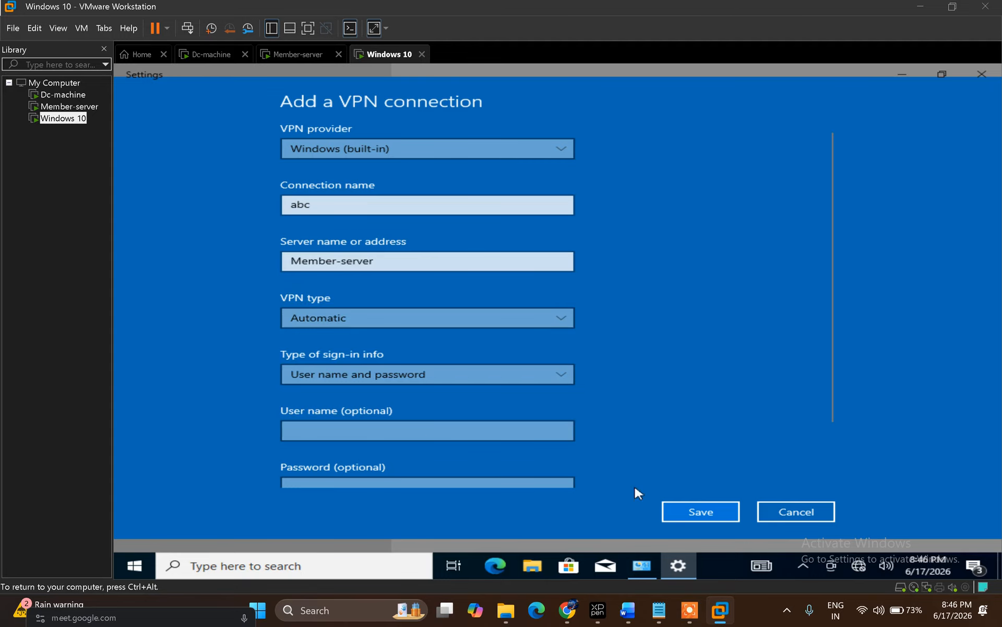
click(684, 515)
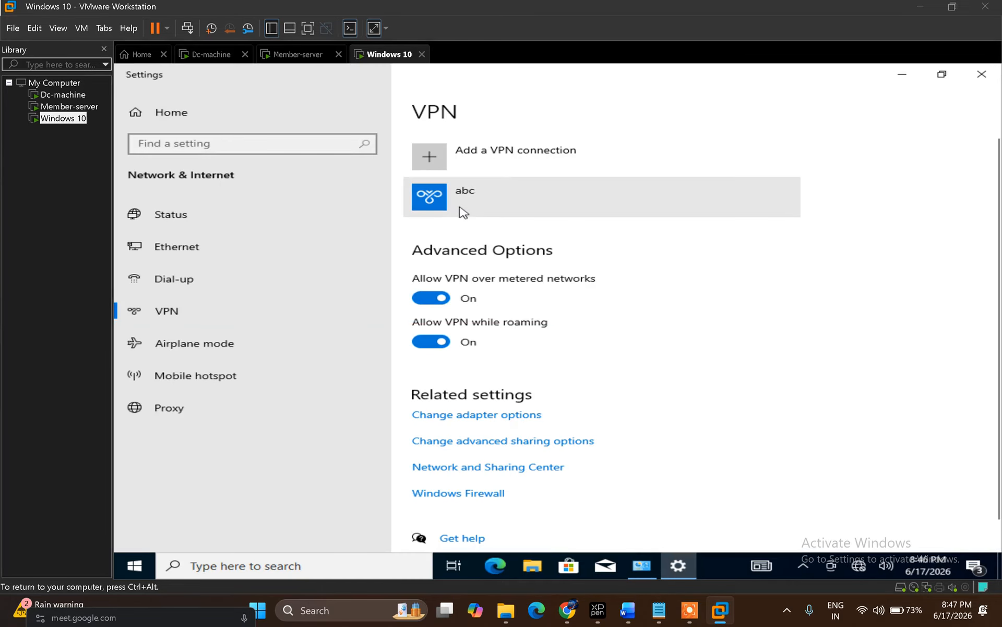
Step: Start connecting the abc VPN from the network flyout, then bring MCSE_Notes in Word forward
click(858, 567)
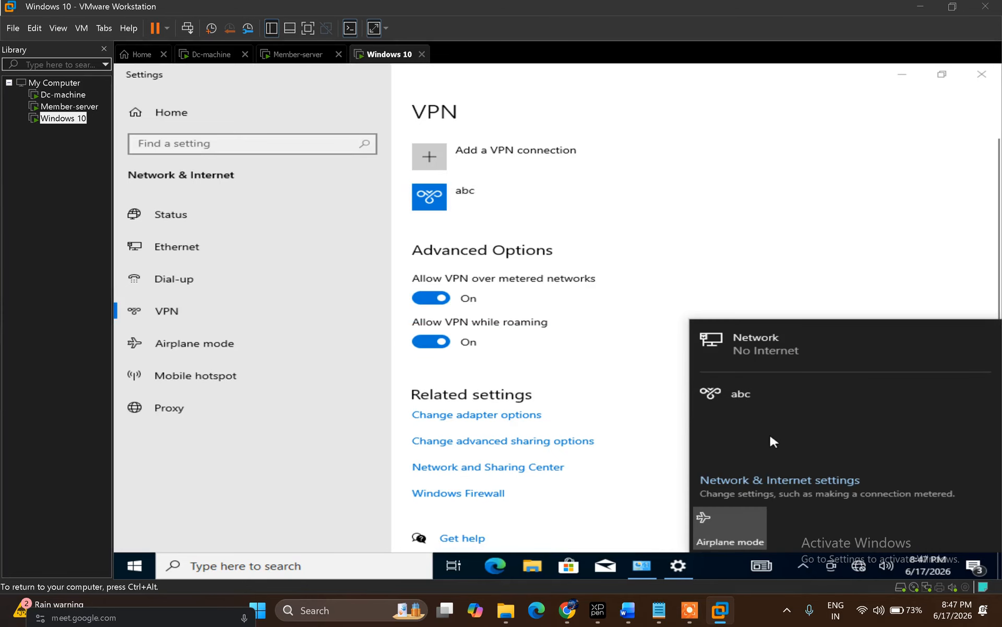
click(452, 202)
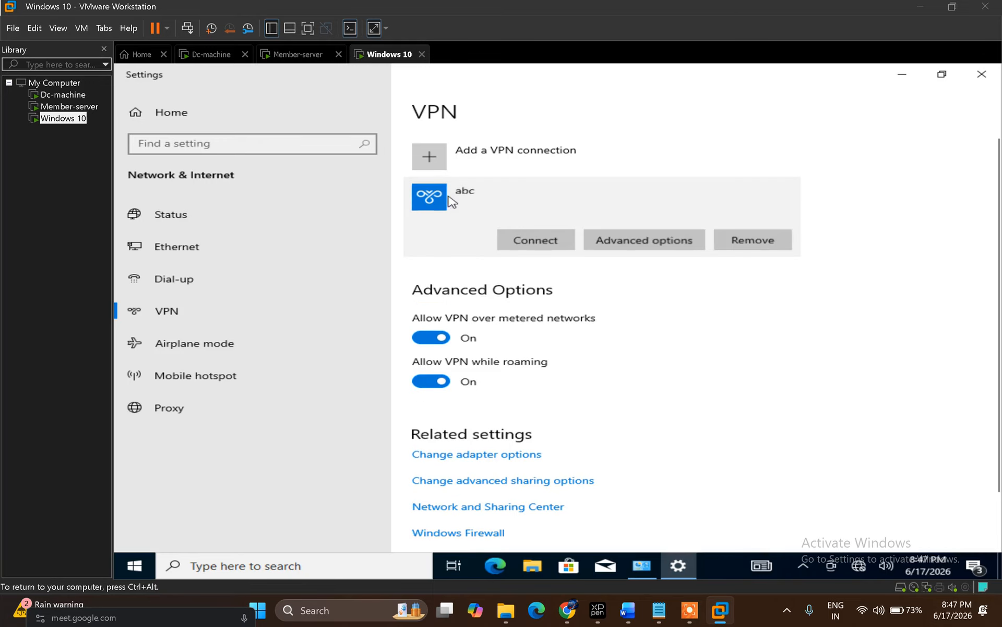
click(524, 244)
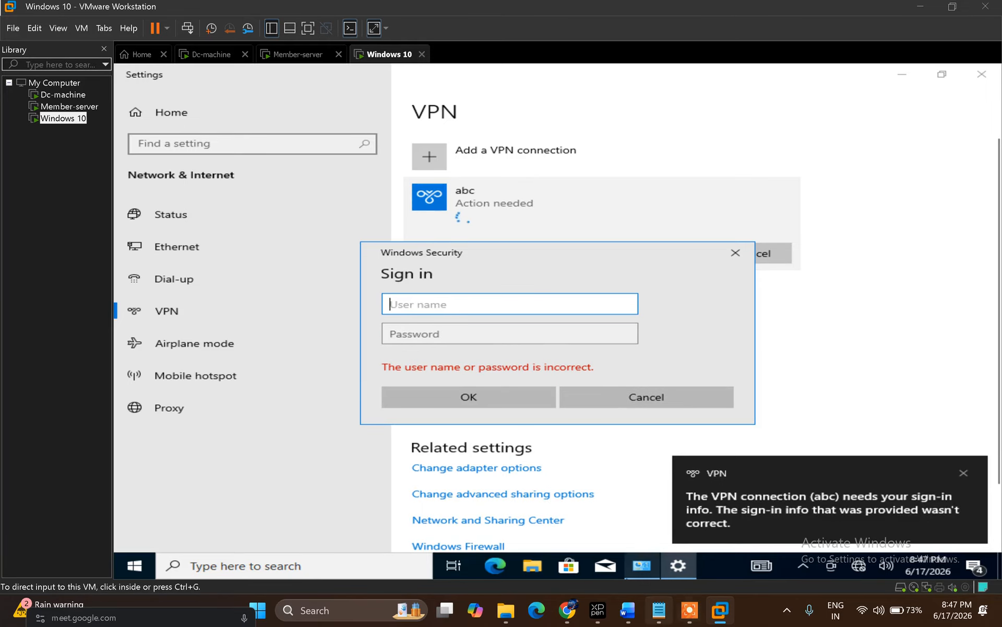
click(629, 616)
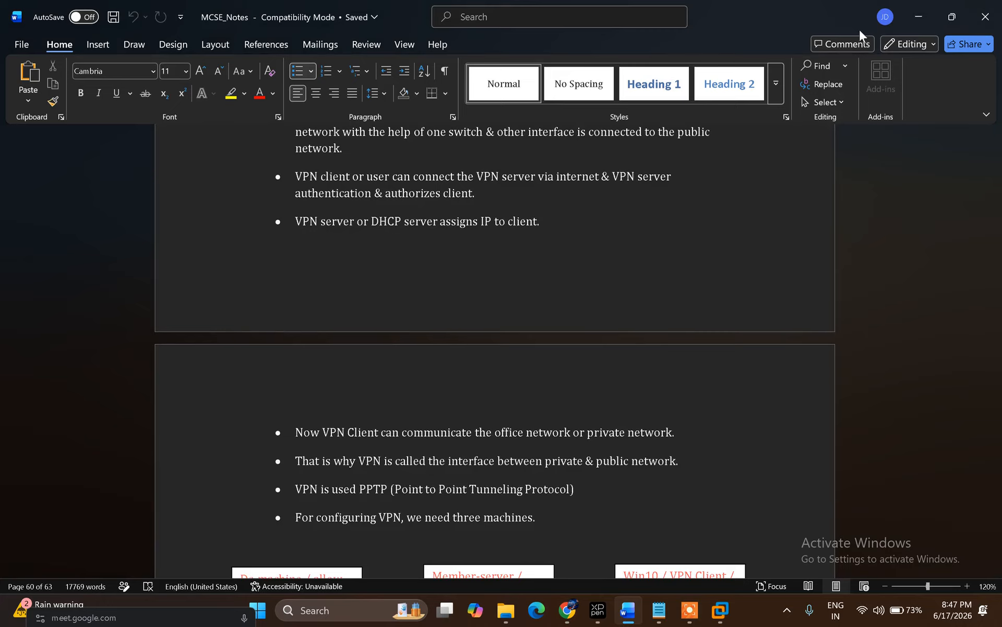
Step: Minimize Word after reviewing the VPN notes to return to the VM
click(919, 12)
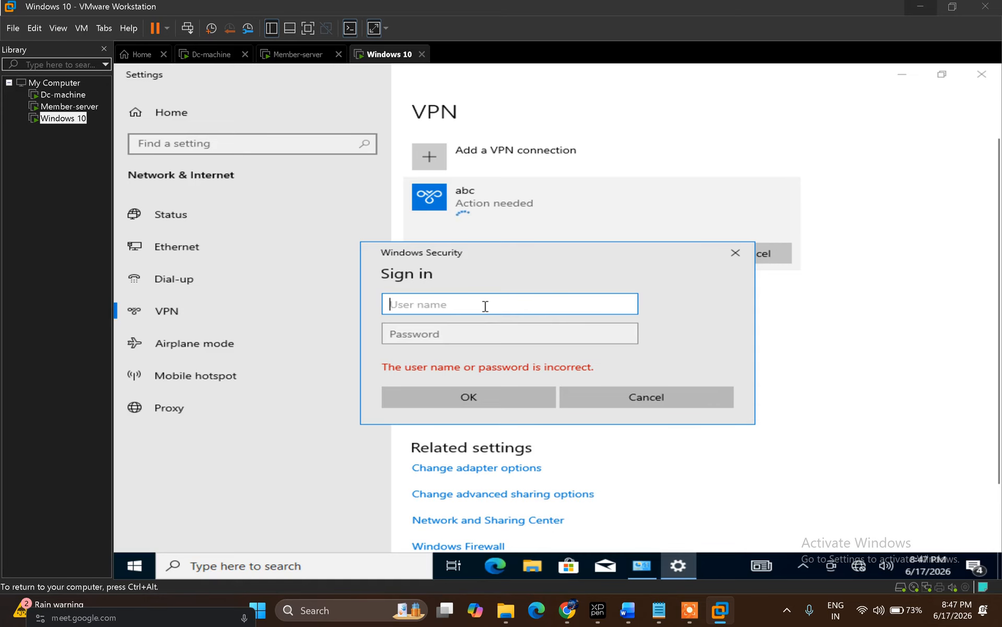
Step: Sign in to the abc VPN with the administrator account and password, then view Network Connections
key(Tab)
text(••)
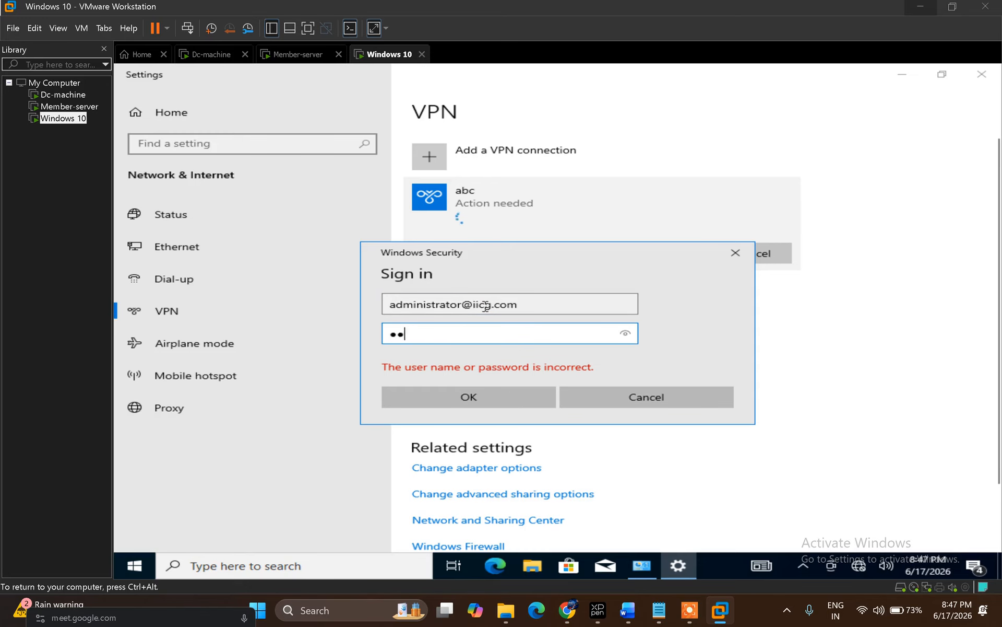
key(Return)
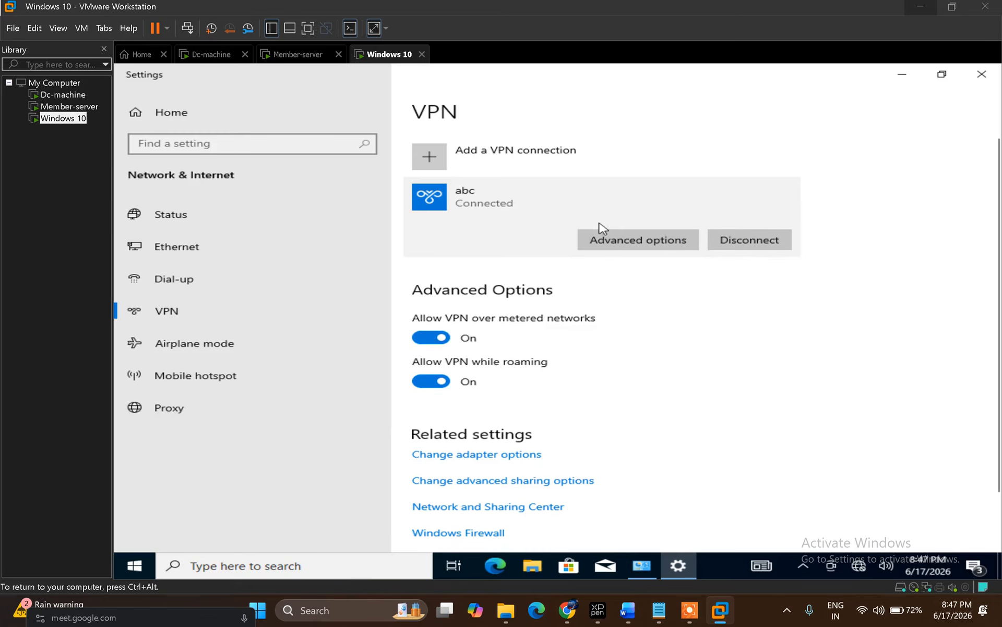
click(907, 76)
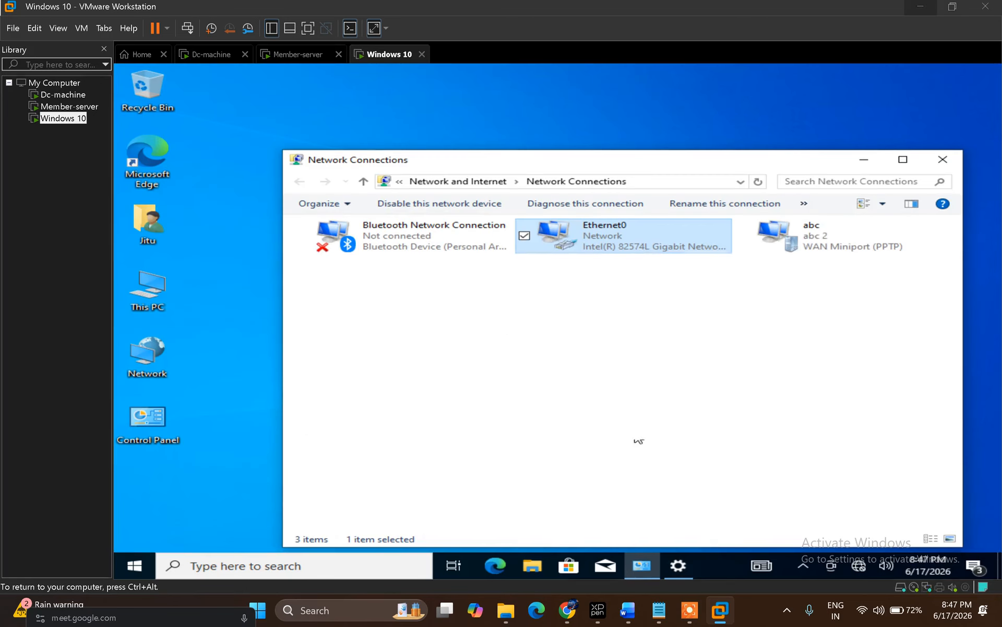
Step: Open a command prompt on the Windows 10 client and run ipconfig
click(839, 252)
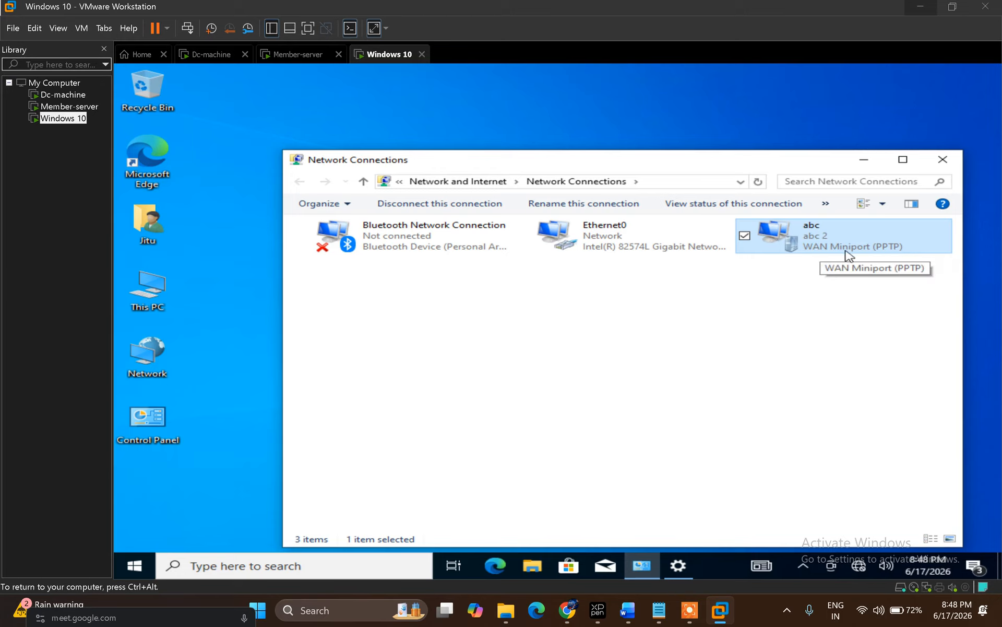
click(531, 416)
key(super+r)
key(Return)
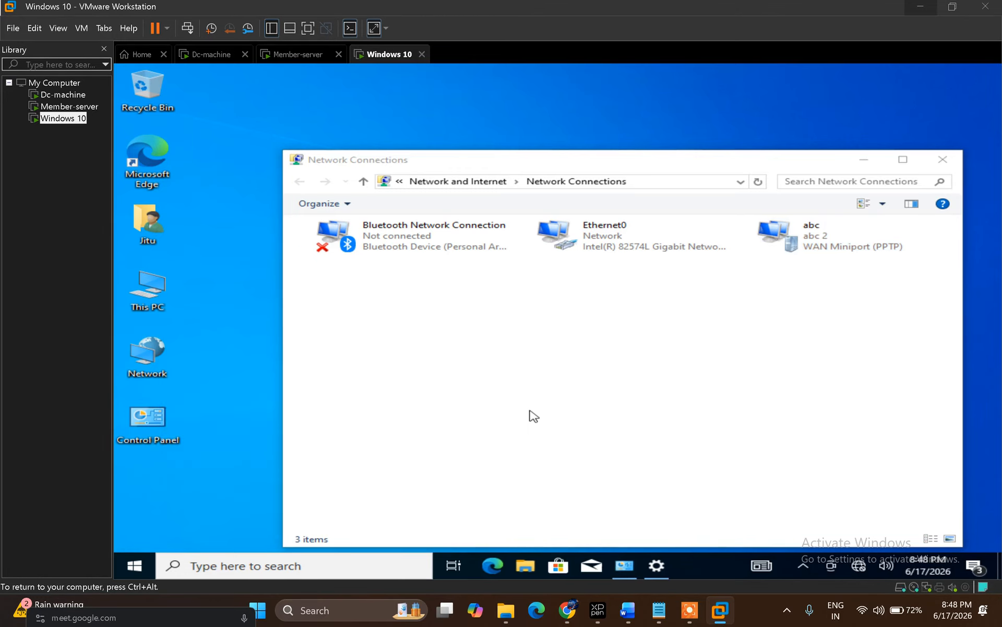
text(ipconfig)
key(Return)
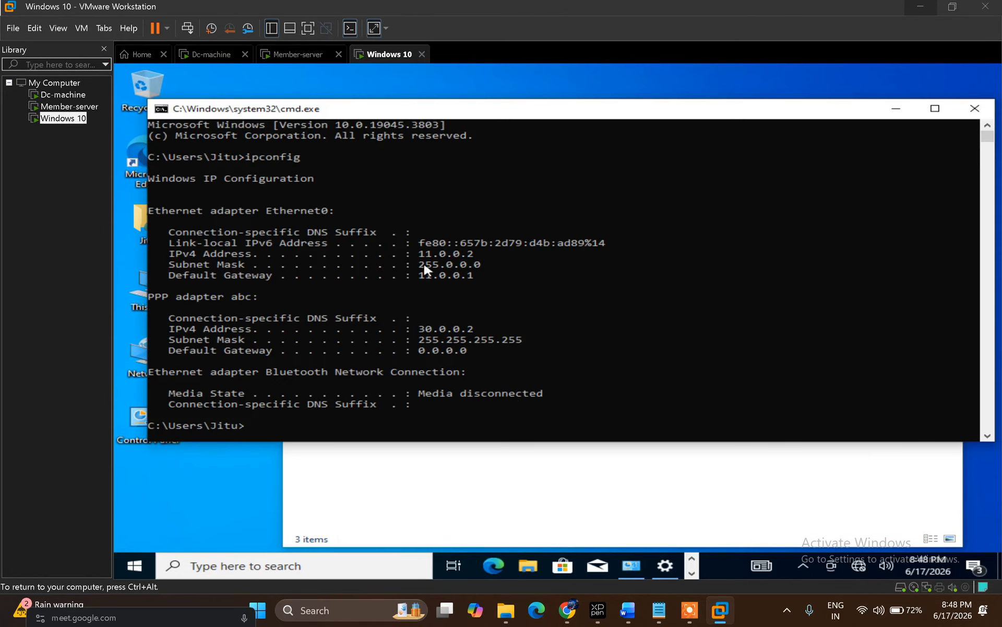
Step: Highlight Ethernet0's 11.0.0.2 and the abc VPN's 30.0.0.2, then go to Member-server
drag(419, 256, 477, 258)
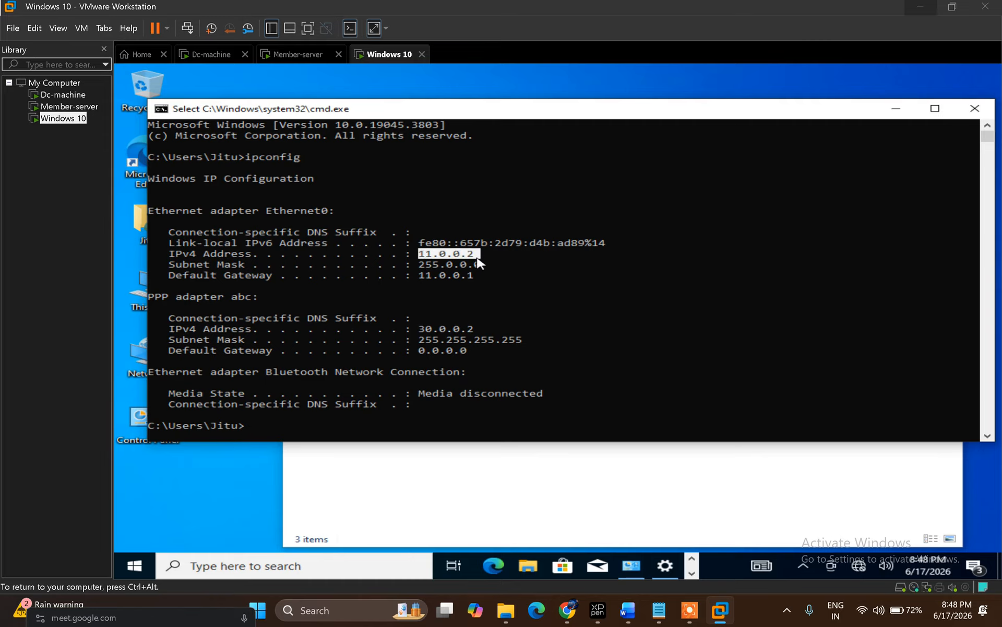
drag(419, 330, 477, 334)
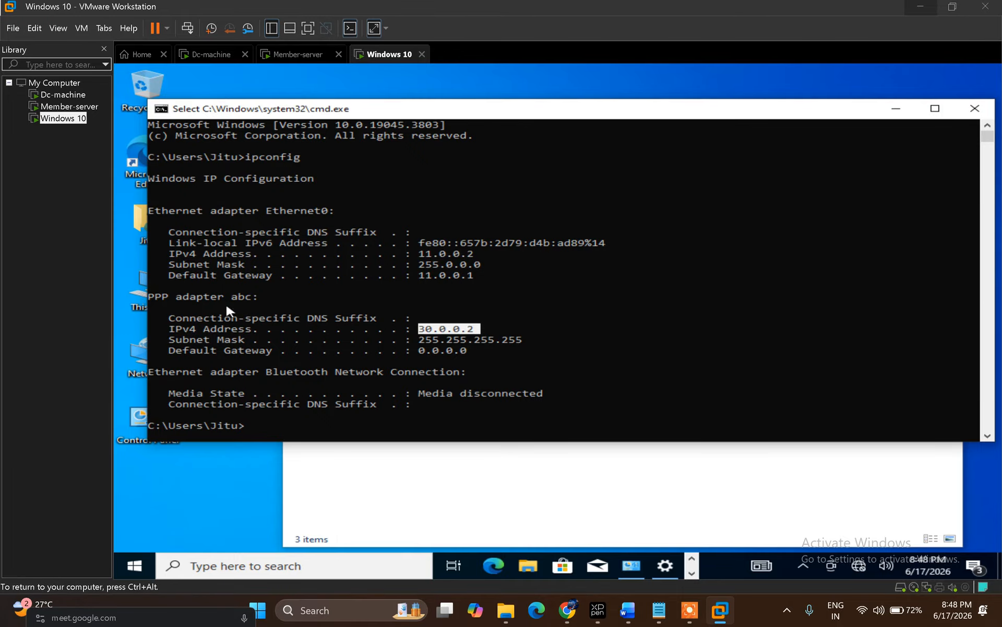
click(302, 58)
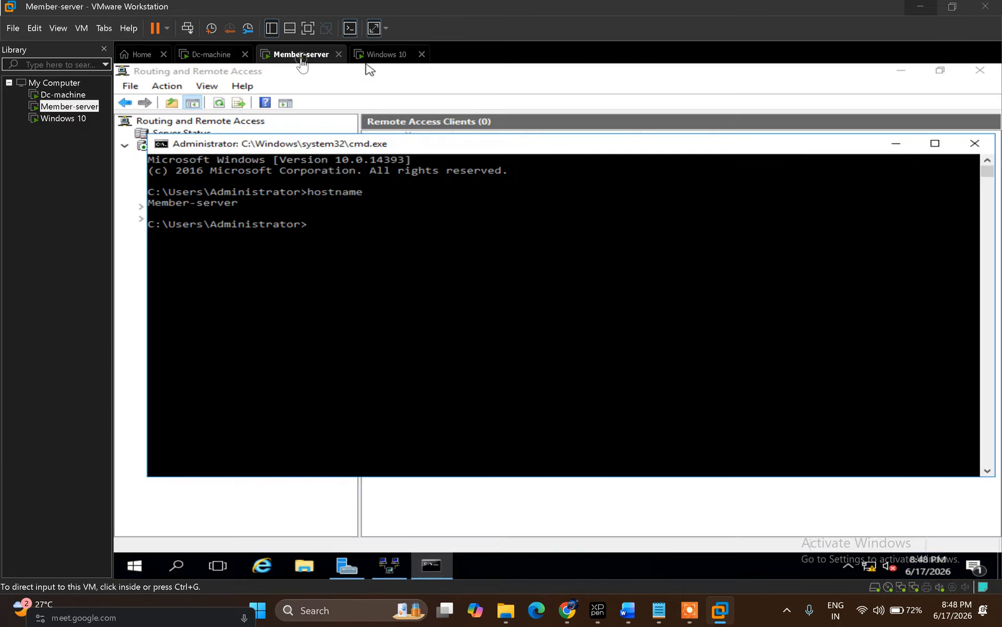
Step: Disconnect the 30.0.0.2 client from Member-server's Remote Access Clients, then return to Windows 10
click(897, 144)
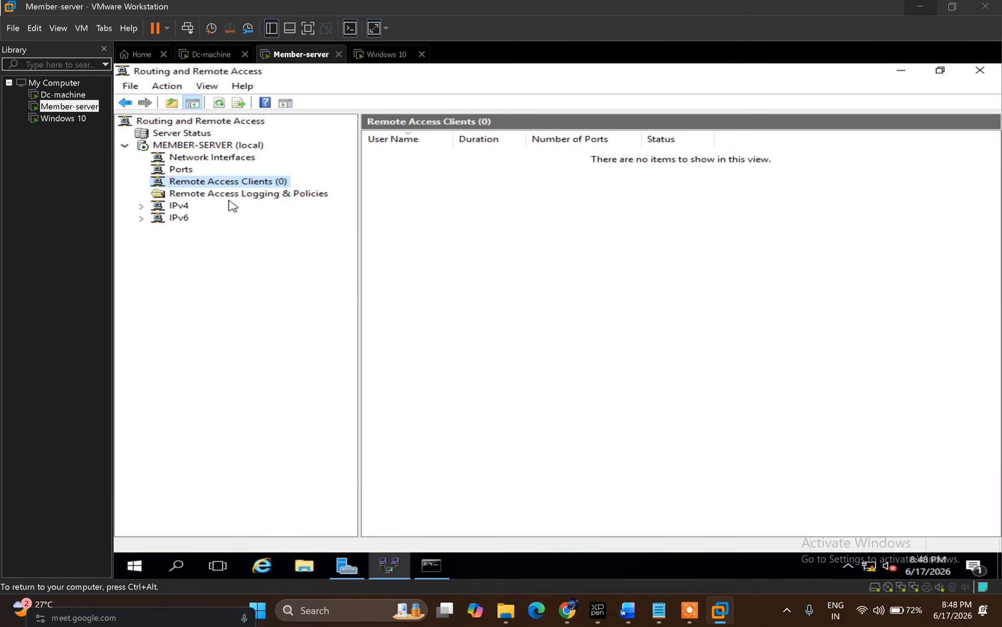
click(194, 195)
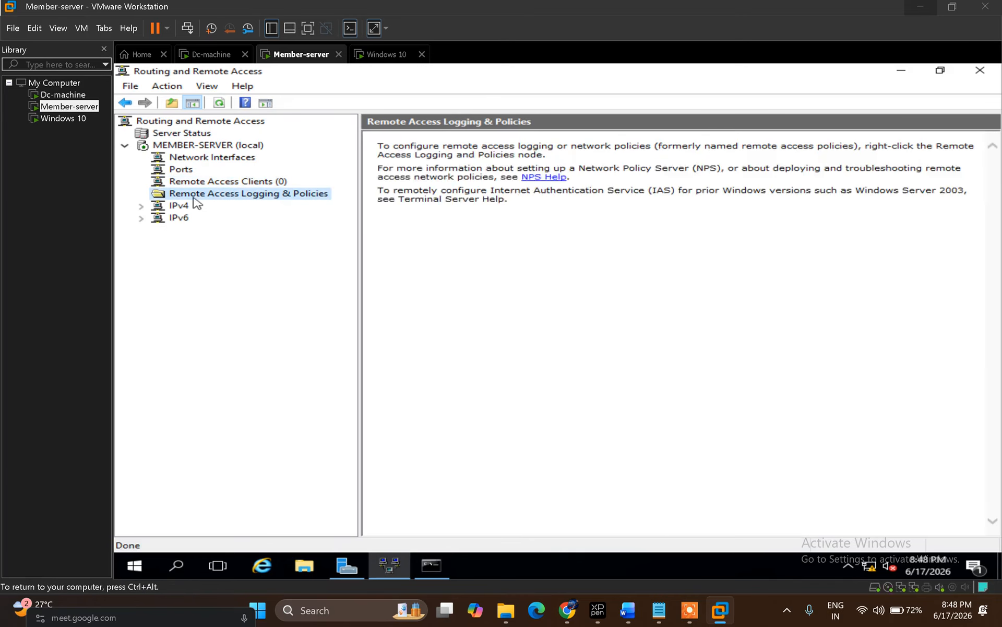
click(245, 182)
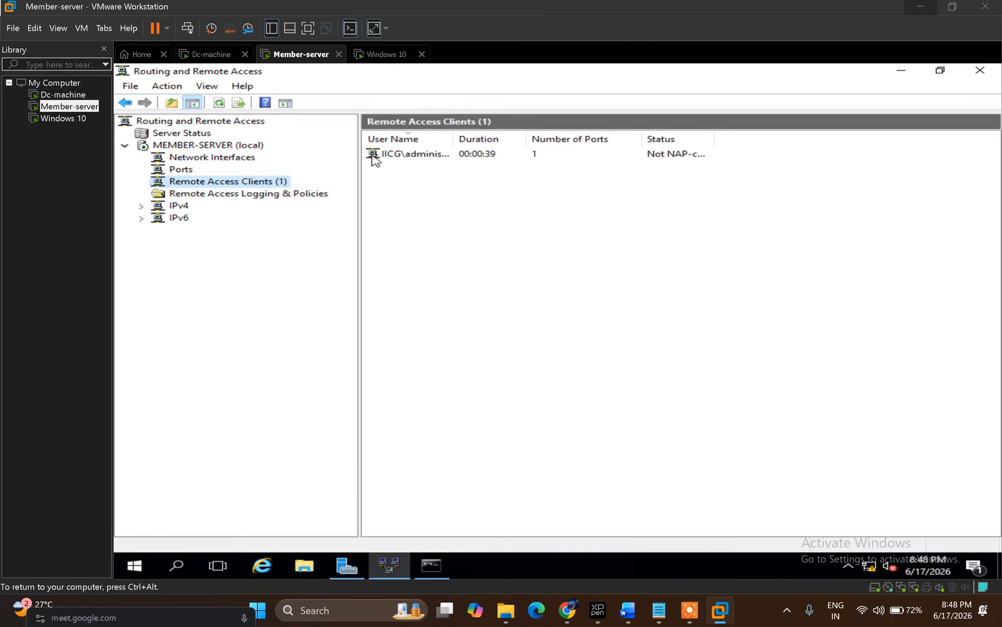
double_click(421, 154)
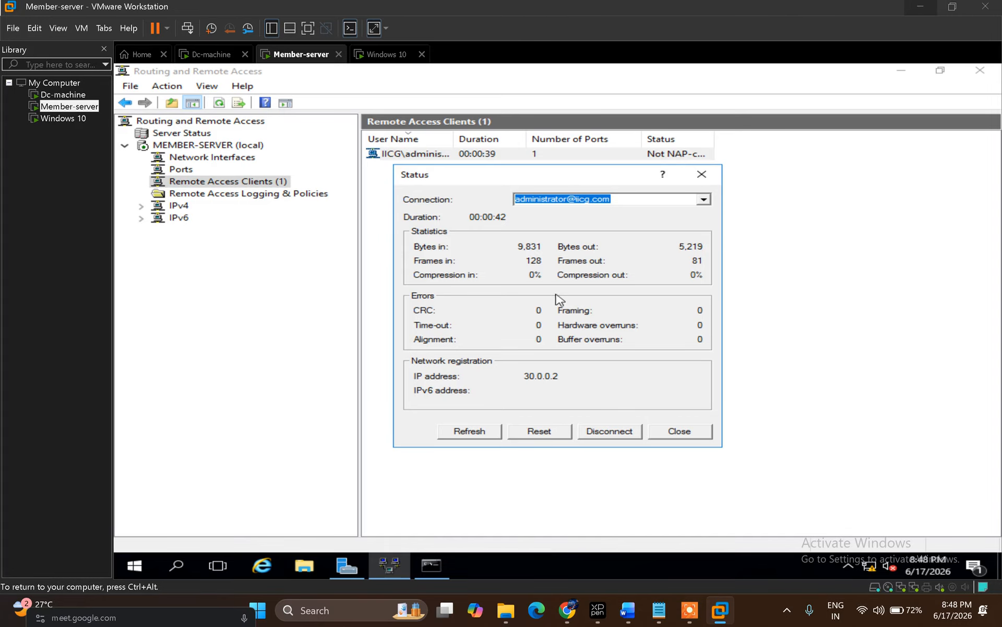
click(599, 437)
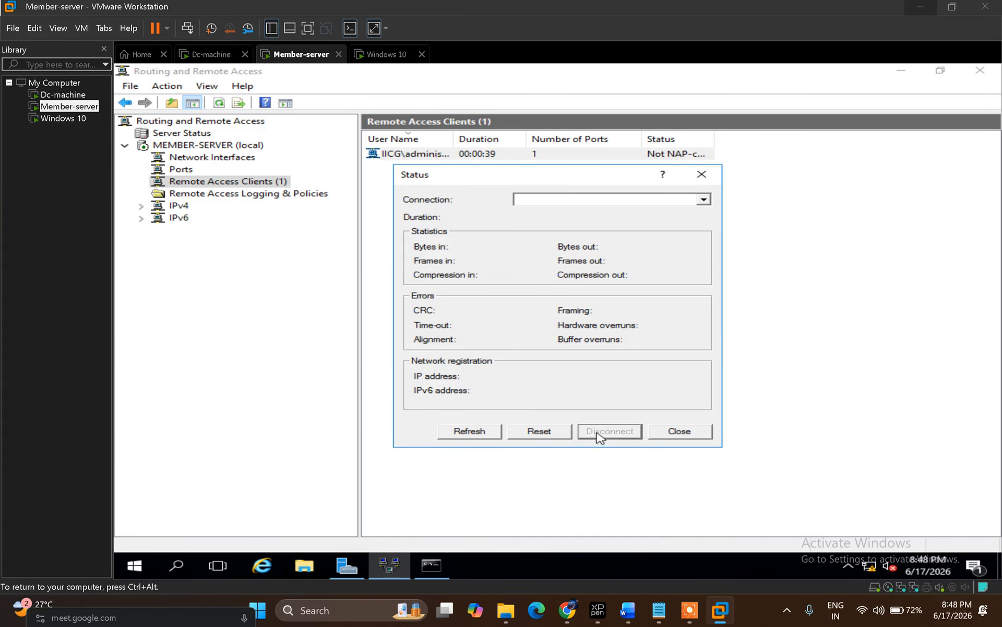
click(380, 62)
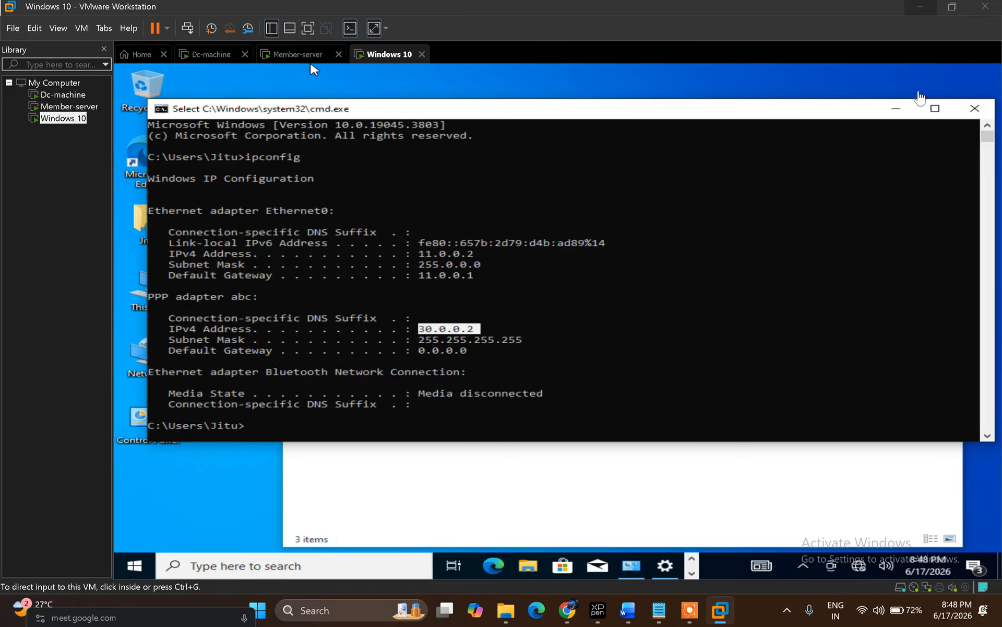
Step: Reconnect the abc VPN through Connect / Disconnect and the network flyout
click(899, 113)
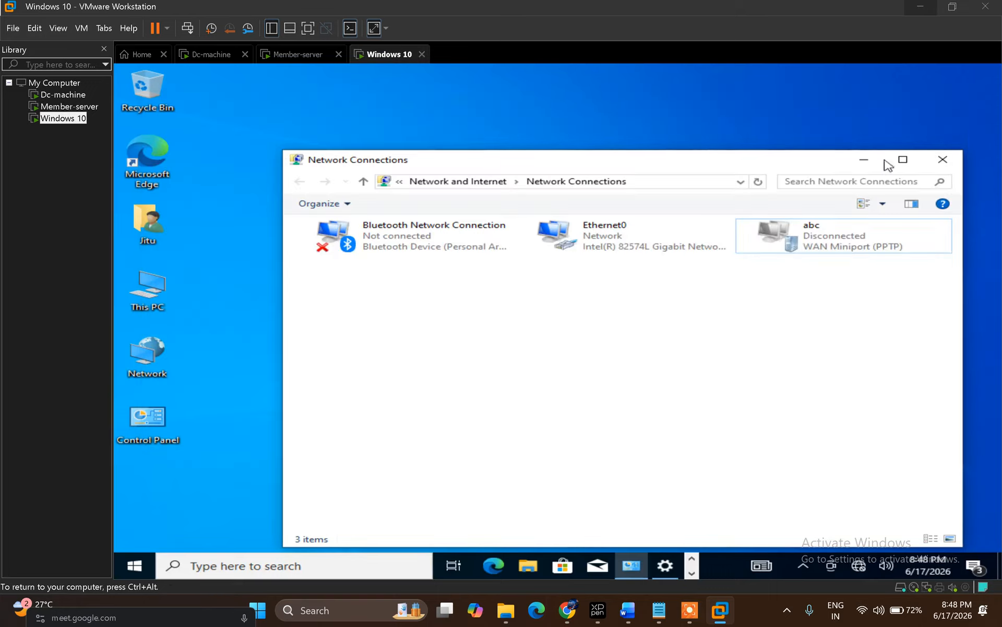
right_click(864, 247)
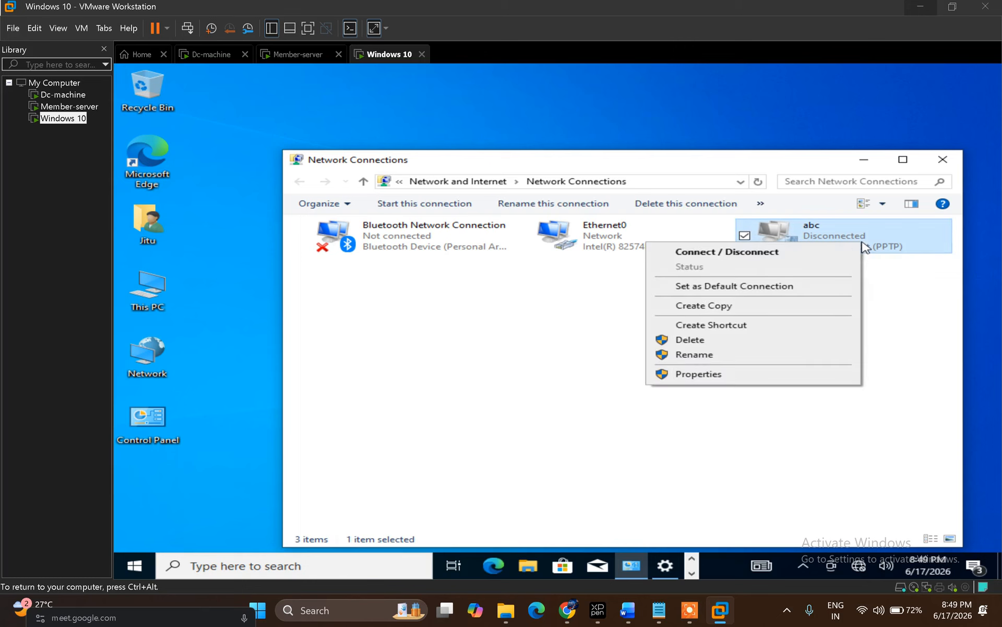
click(712, 256)
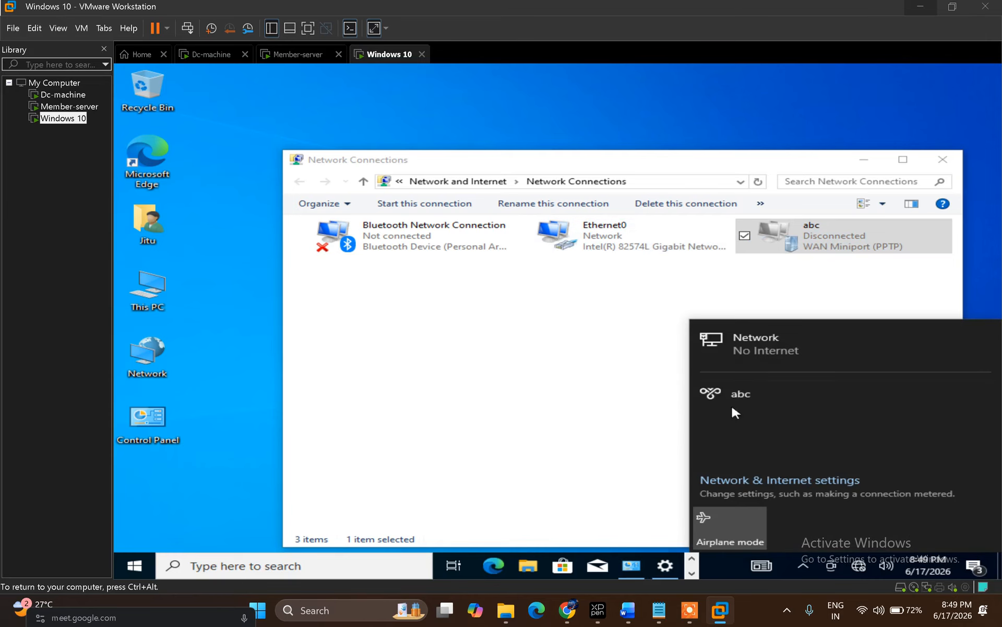
click(758, 400)
click(917, 436)
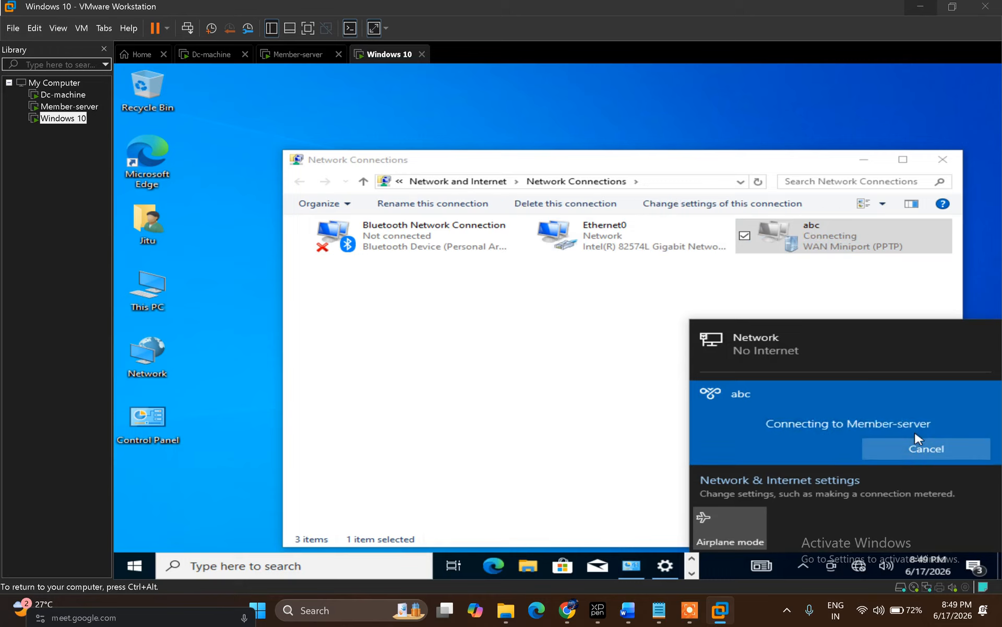
click(631, 352)
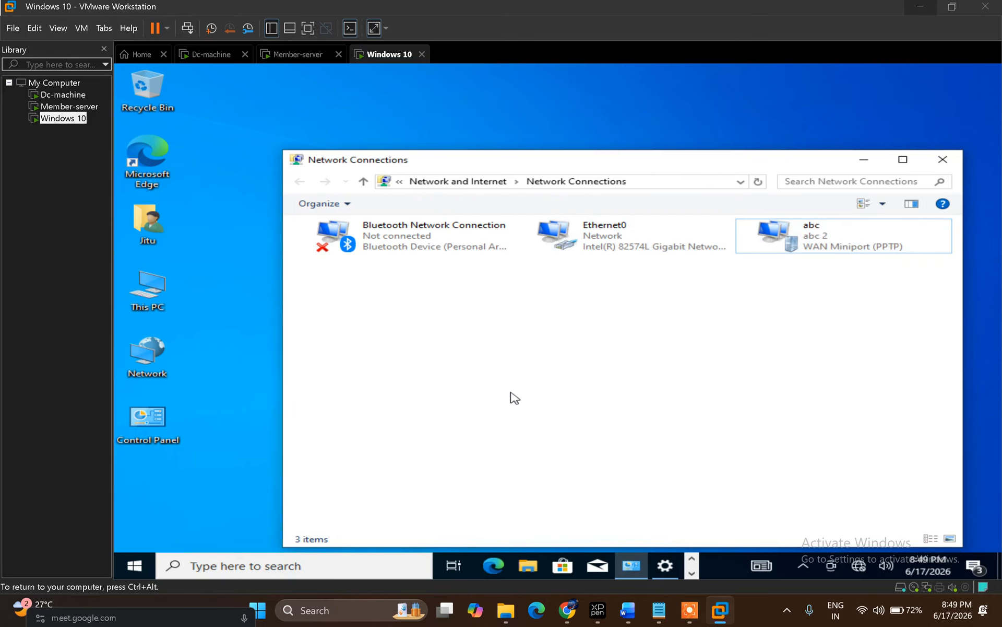
Step: Launch a fresh command prompt with Win+R and cmd
key(super+r)
text(cmd)
key(Return)
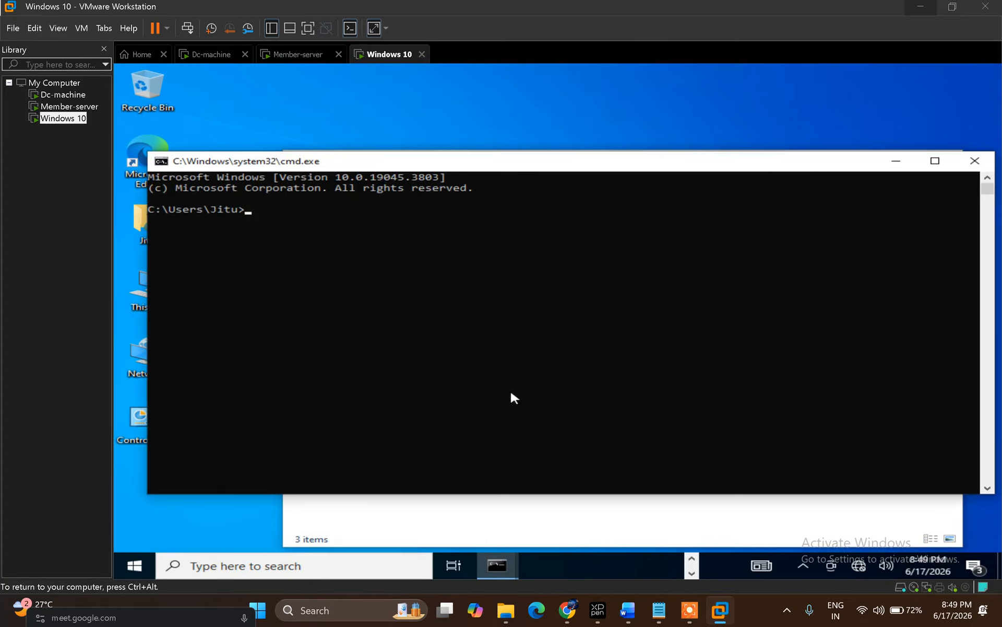
Step: Ping 10.0.0.1 and then 11.0.0.1 from the client's command prompt
text(ping 10.0.0.1)
key(Return)
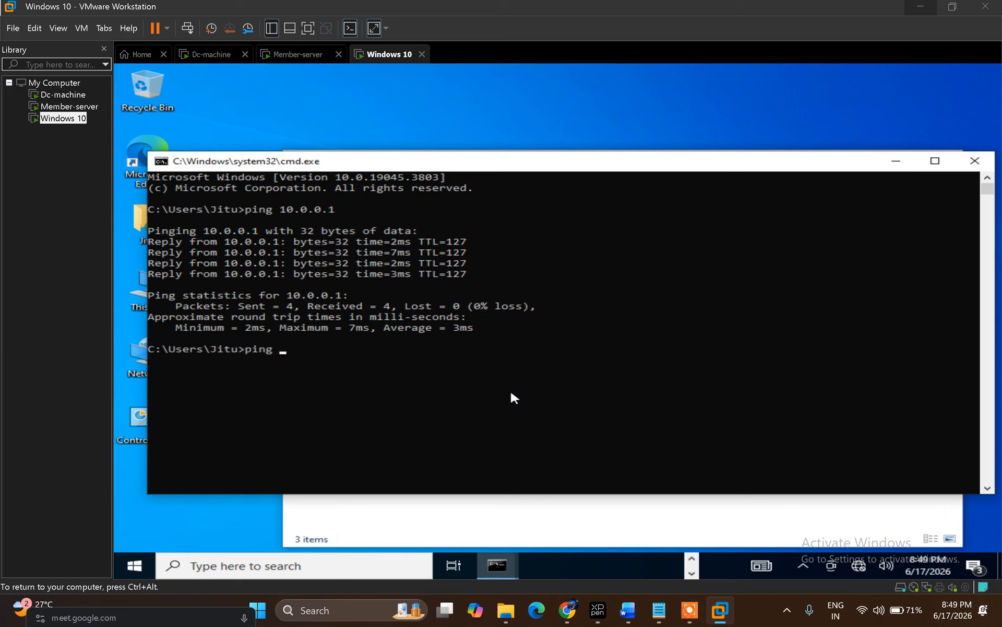
key(BackSpace)
key(BackSpace)
key(BackSpace)
text(ing 11.0.0.1)
key(Return)
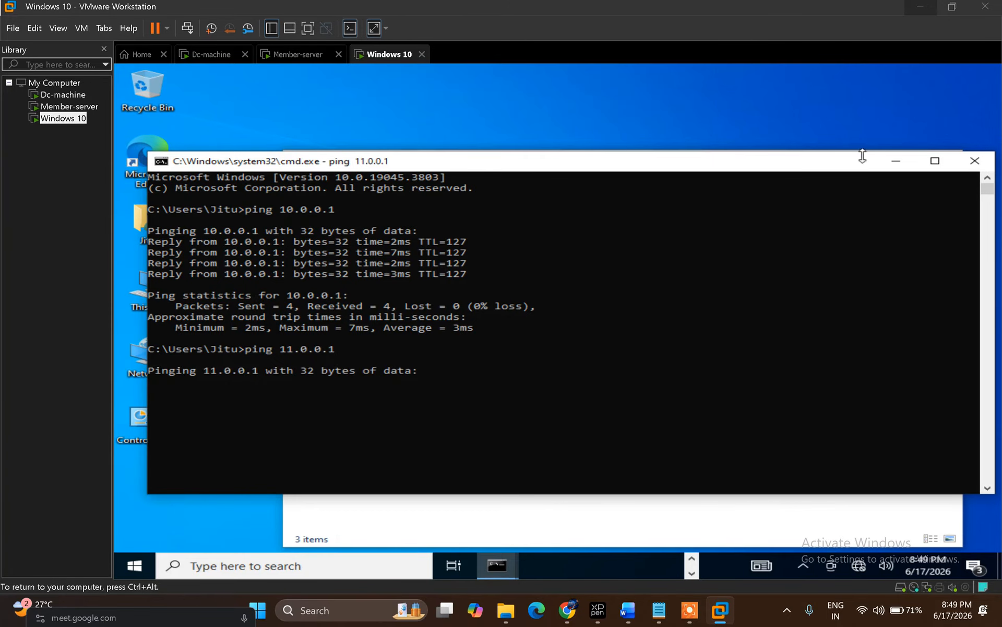
click(903, 166)
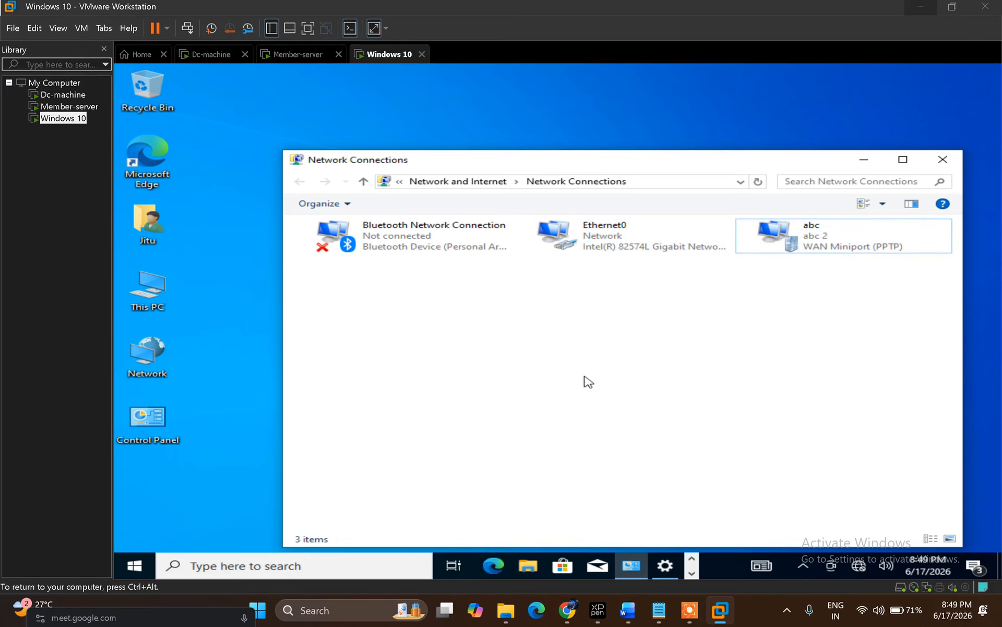
Step: Review Ethernet0's IPv4 settings (11.0.0.2, gateway 11.0.0.1, DNS 10.0.0.1) unchanged, then go to Member-server
click(621, 247)
right_click(621, 246)
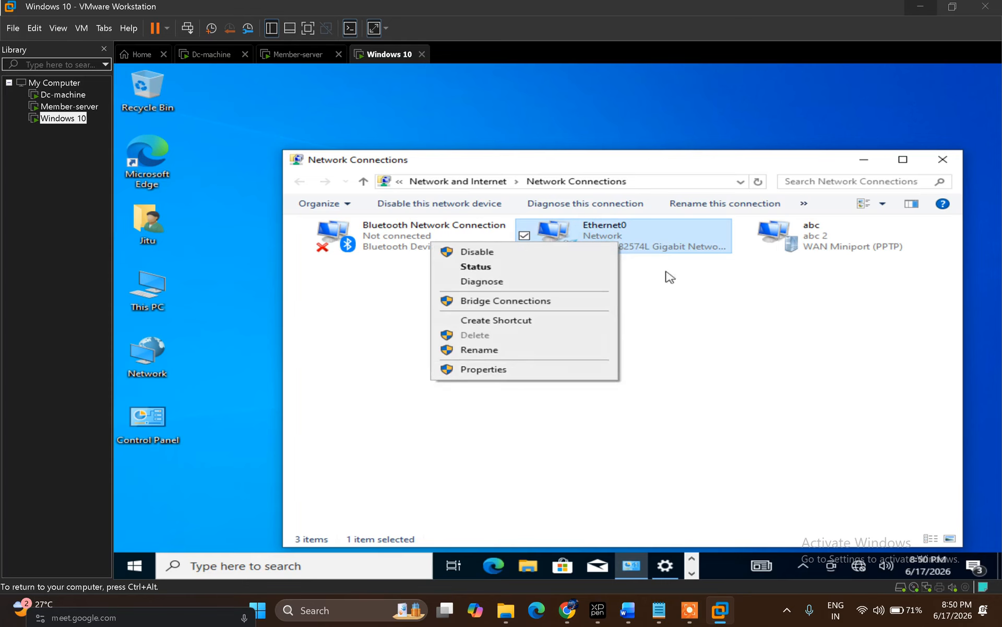
click(514, 372)
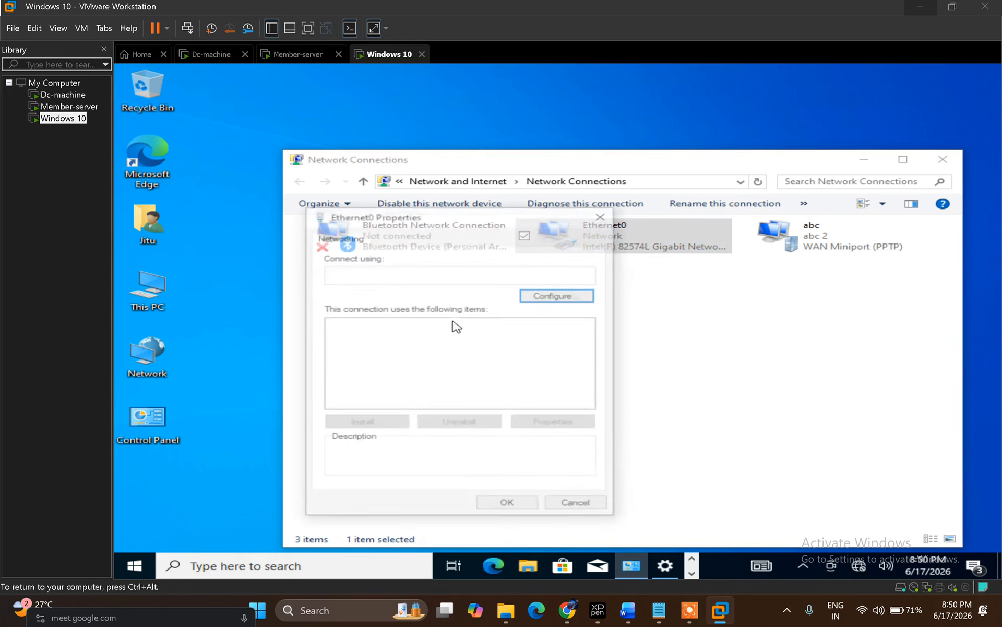
double_click(497, 359)
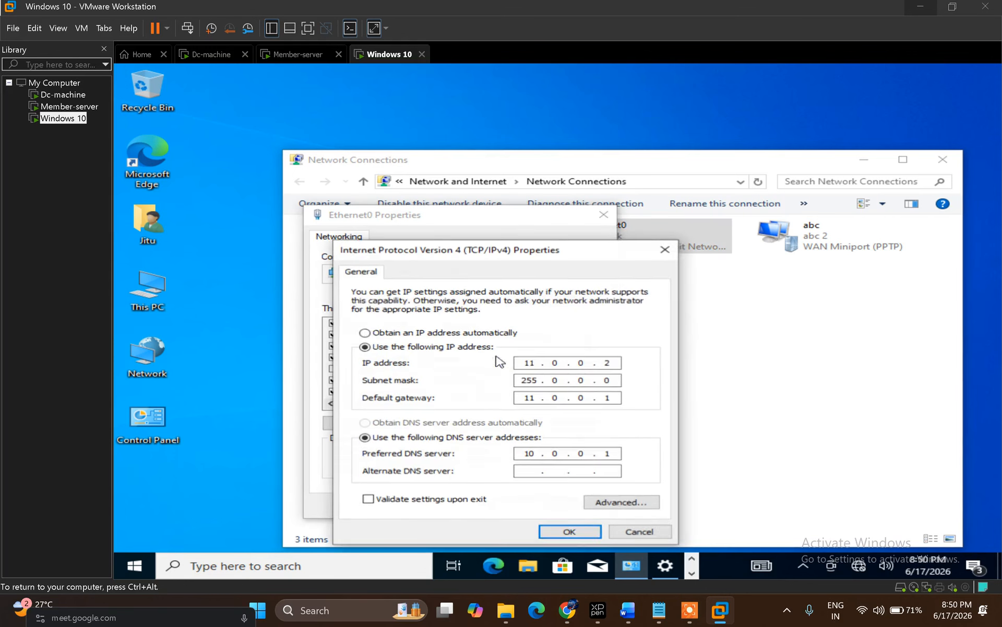
click(577, 531)
click(517, 506)
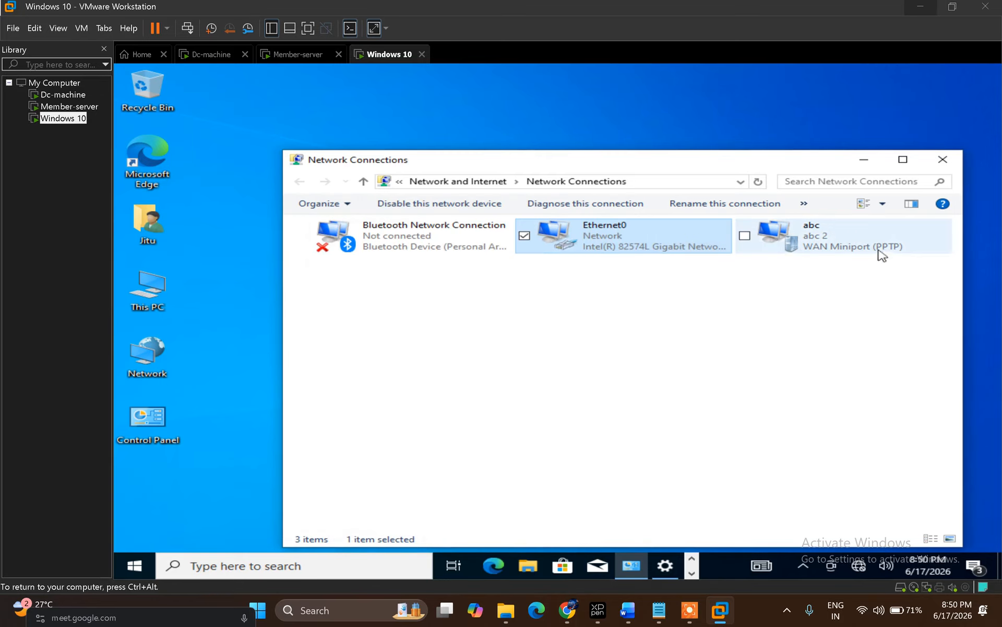
click(292, 54)
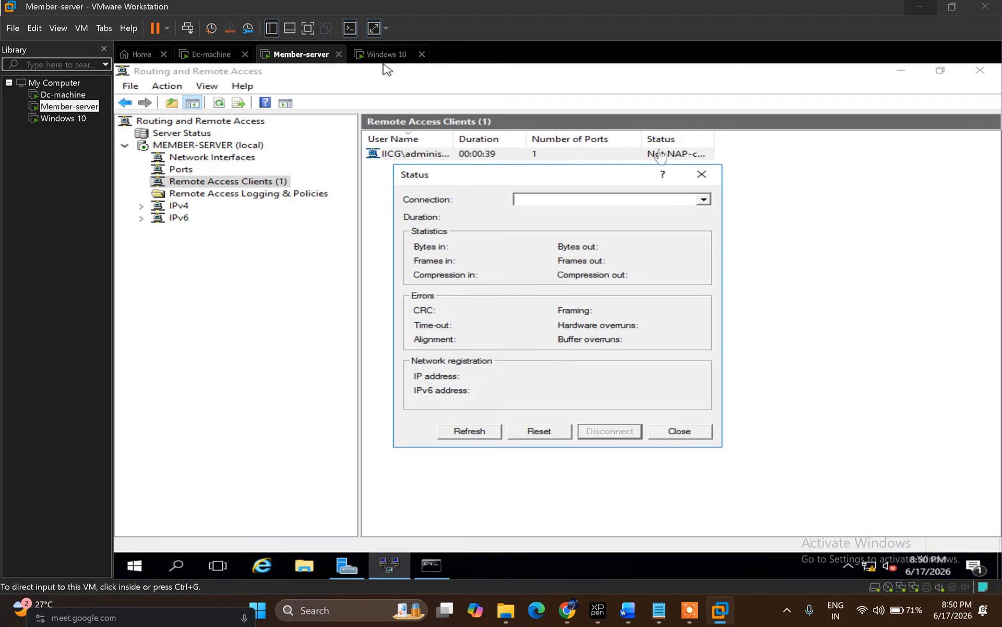
Step: Verify the reconnected client's status shows 30.0.0.3, then close Routing and Remote Access
click(701, 174)
click(702, 174)
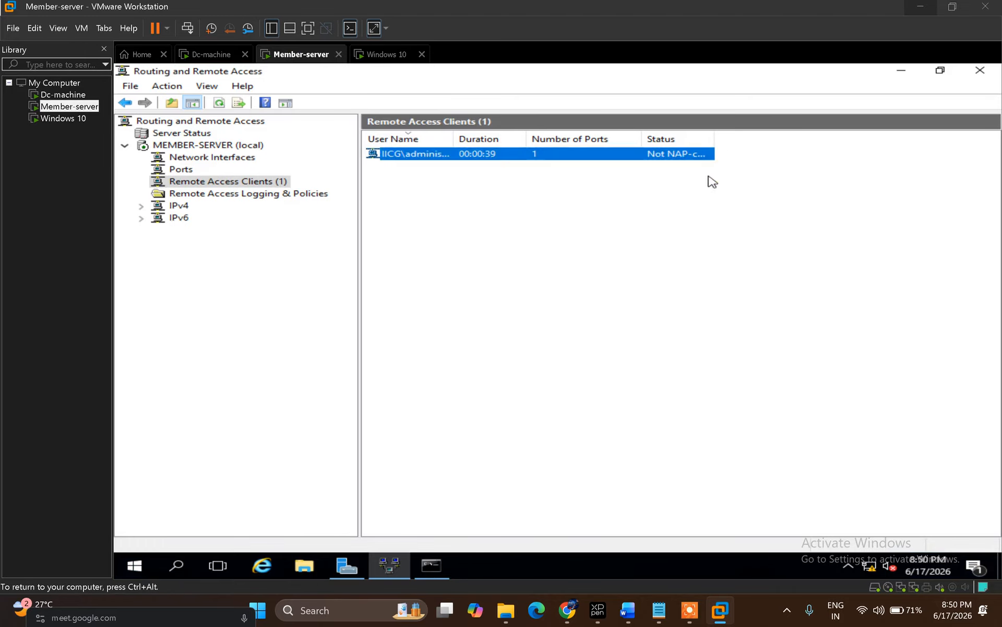
double_click(496, 154)
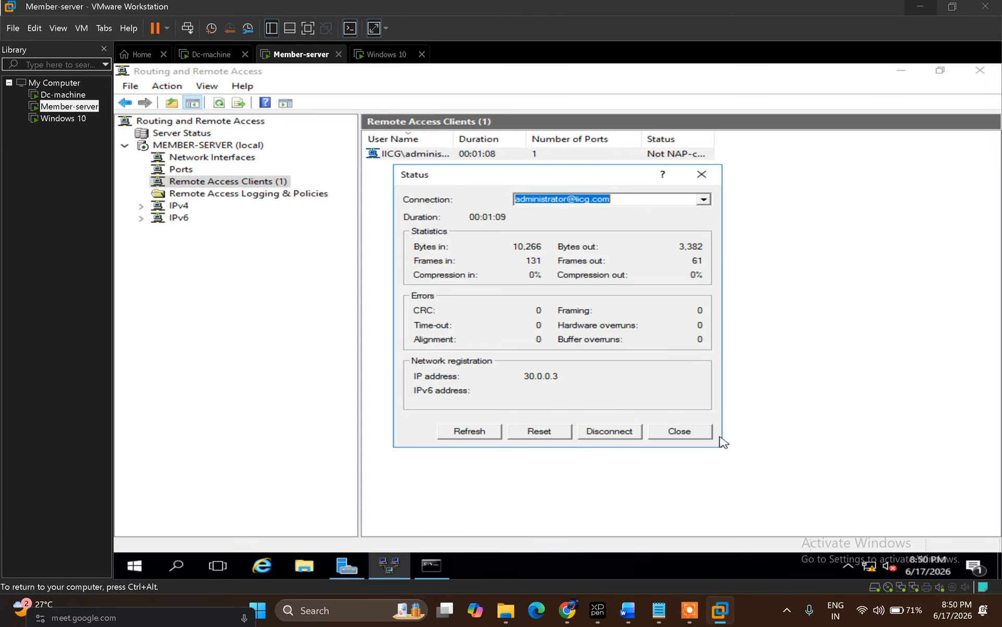
click(702, 175)
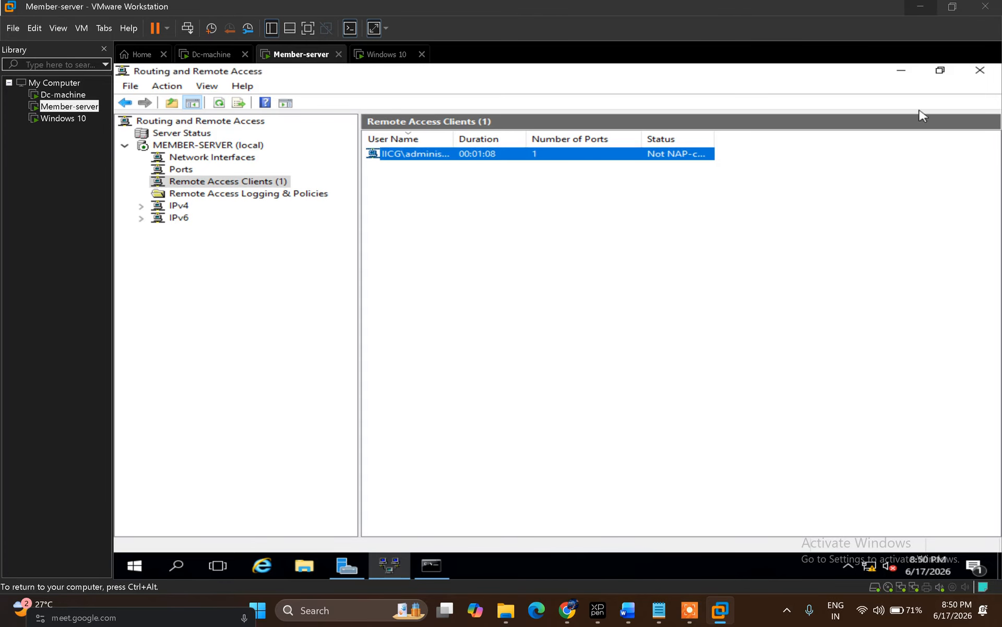
click(979, 71)
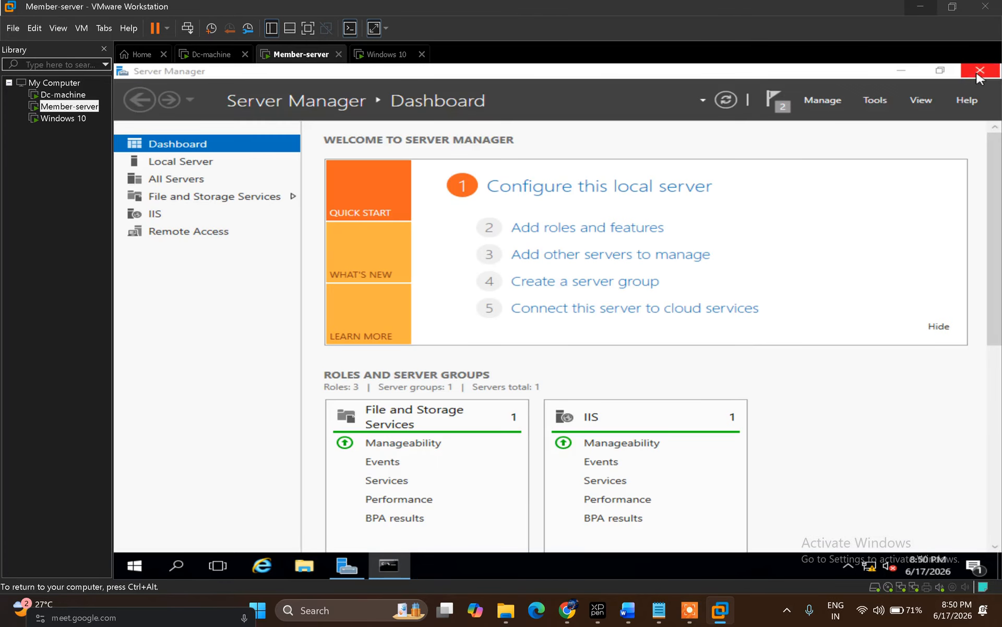
Step: Open Remote Access Management's Remote Client Status and refresh it to show the connected PPTP client
click(874, 102)
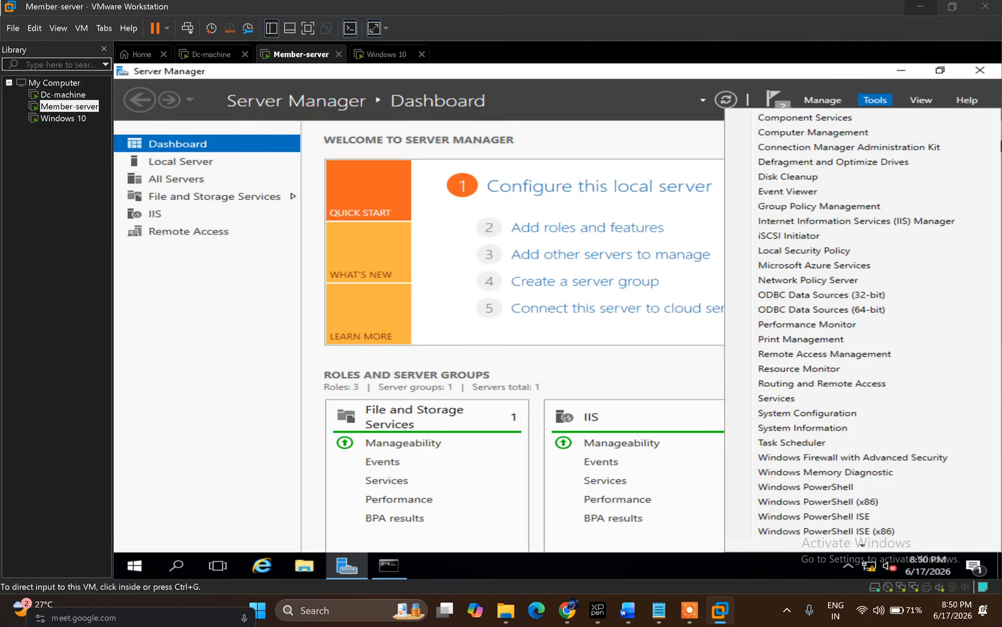
click(838, 357)
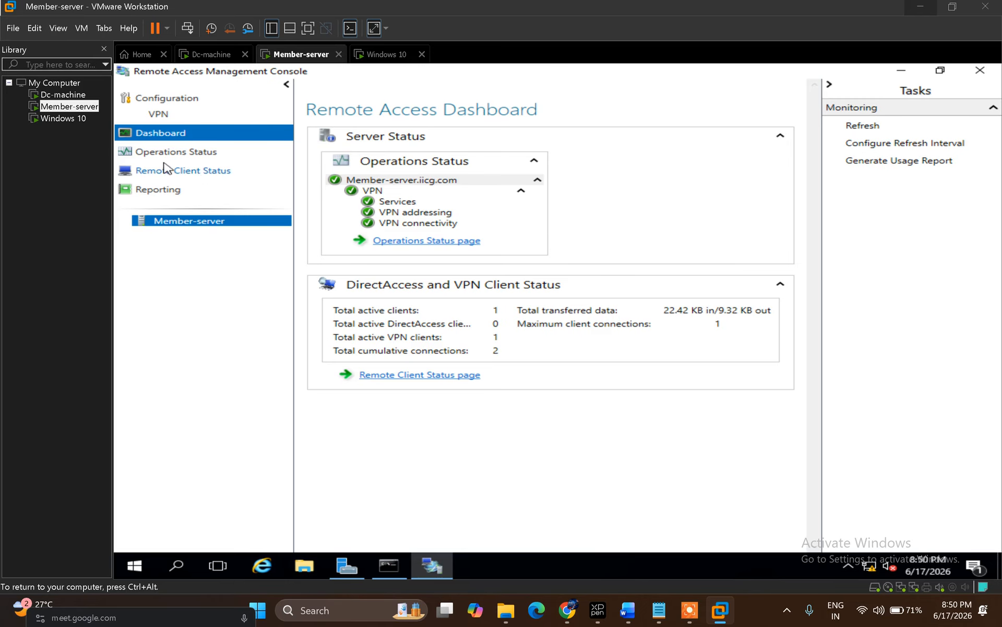
click(197, 172)
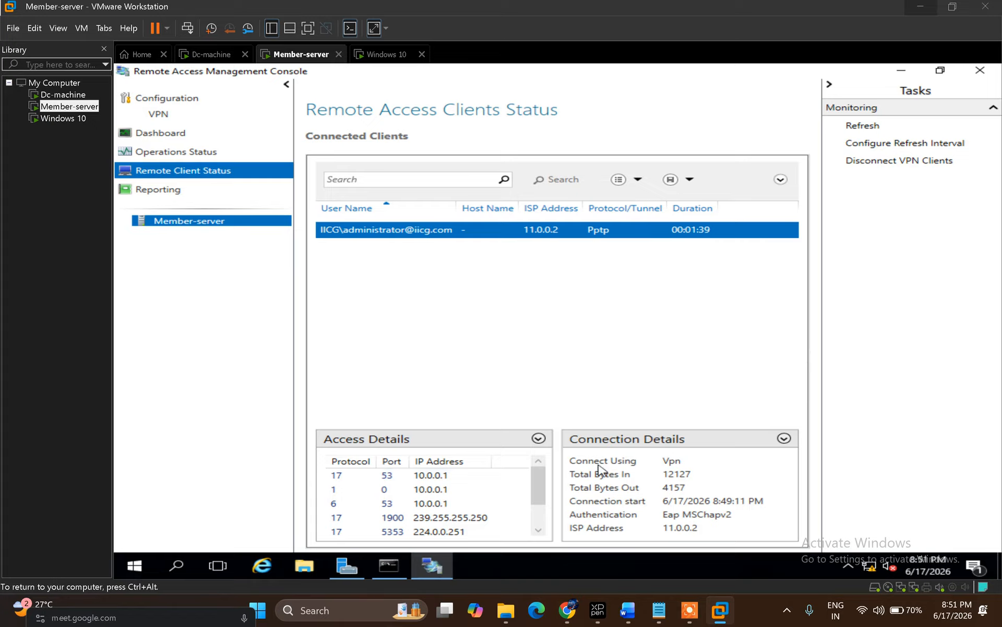
mouse_move(543, 493)
mouse_down()
mouse_move(543, 514)
mouse_move(533, 481)
mouse_up()
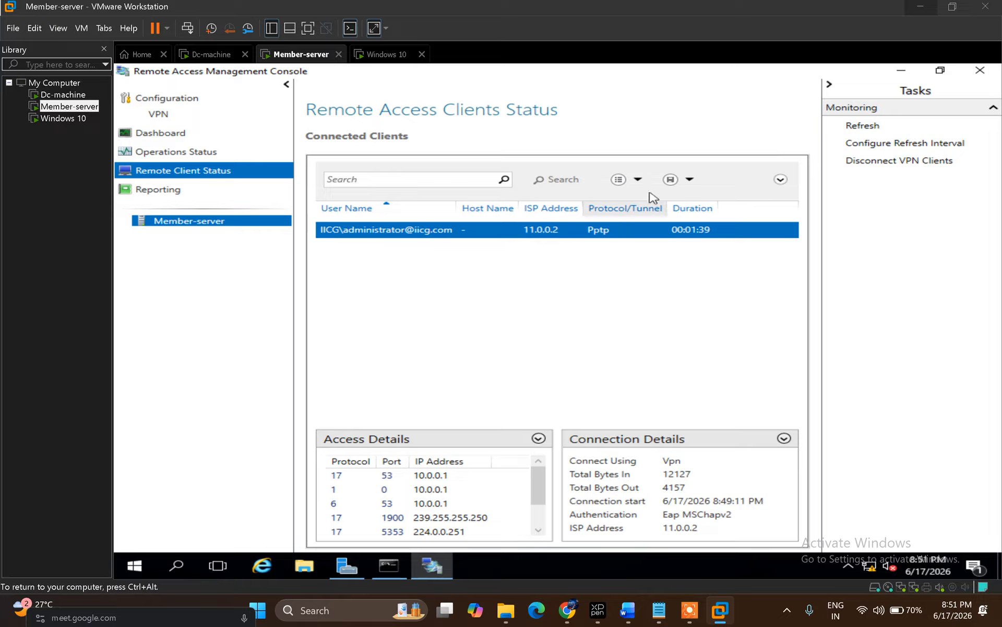
click(864, 128)
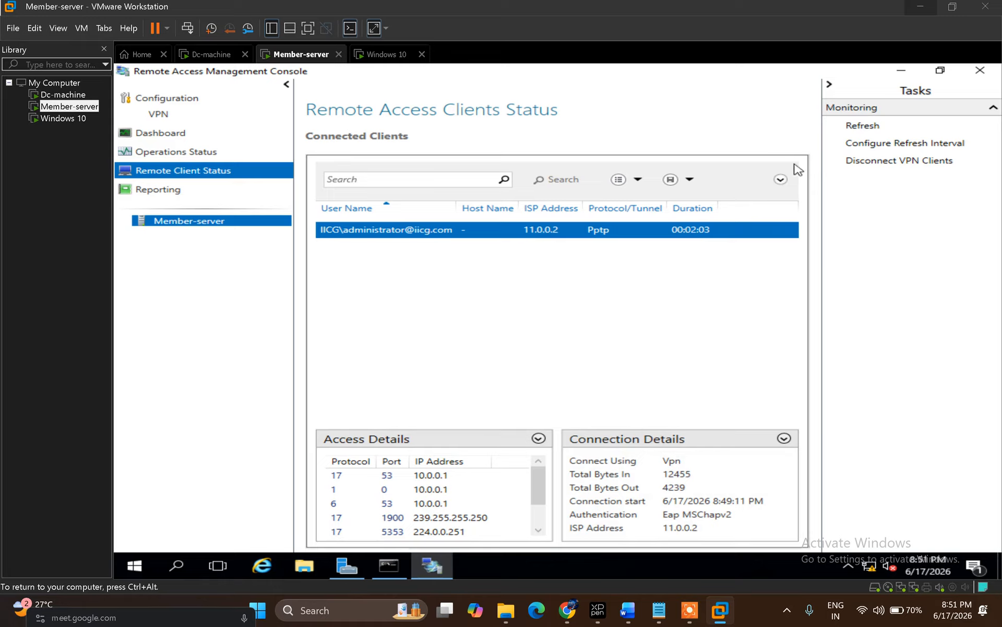
click(882, 127)
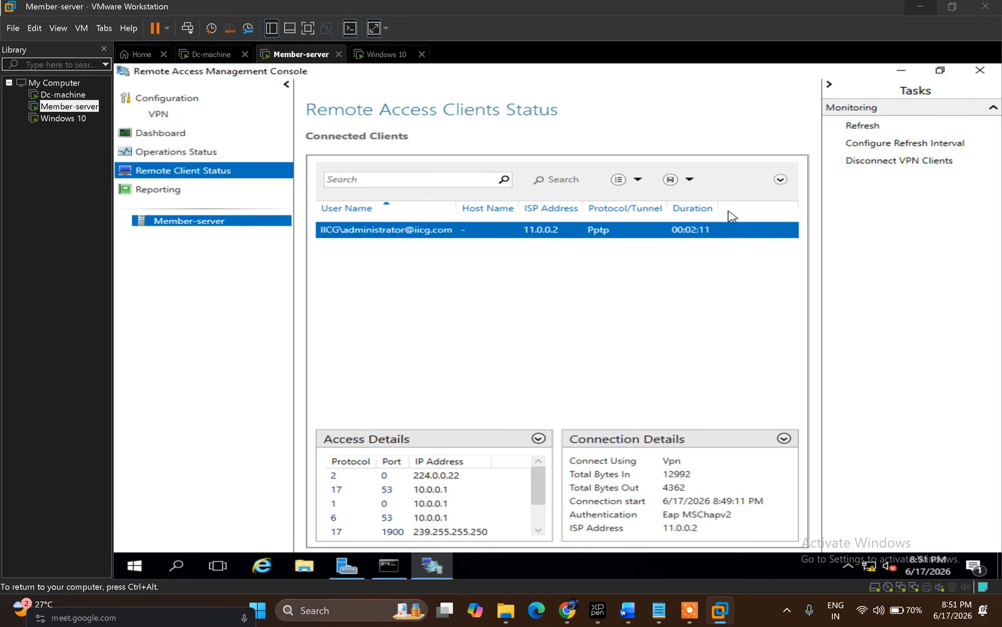
click(857, 162)
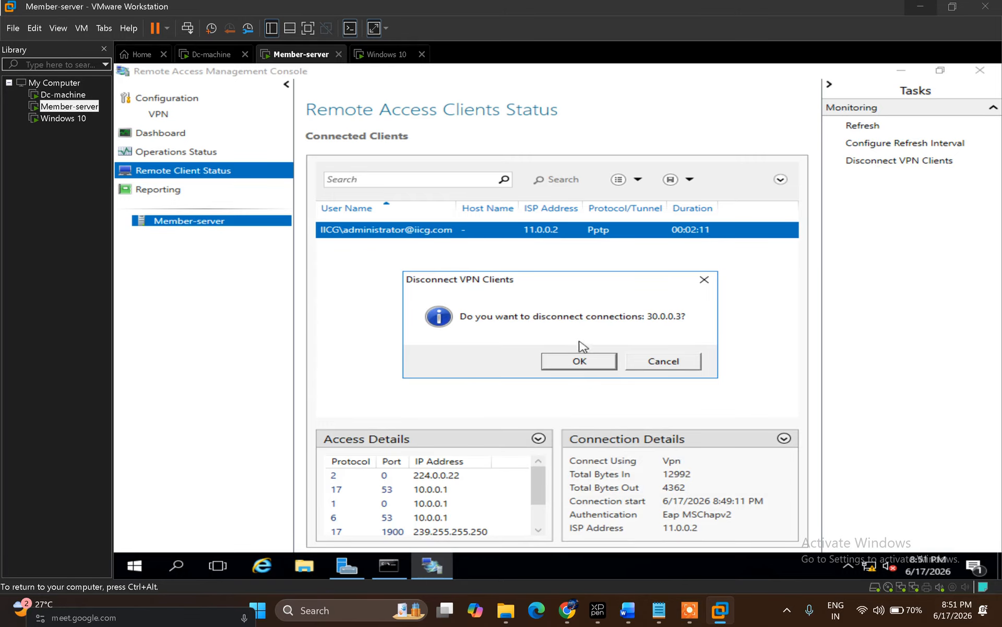
Step: Confirm disconnecting the VPN client and close the Remote Access Management console
click(581, 363)
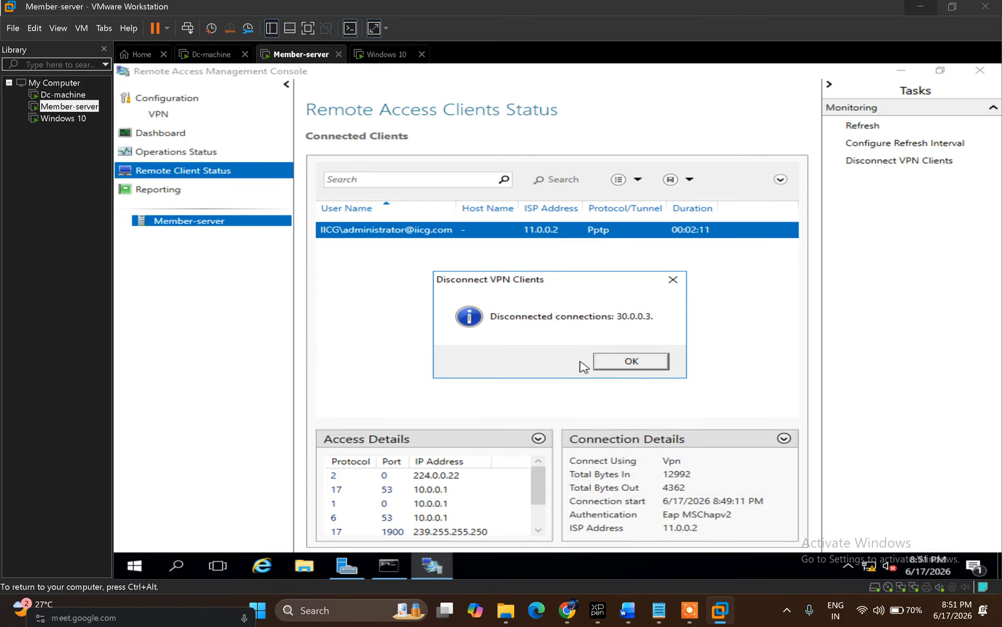
click(631, 361)
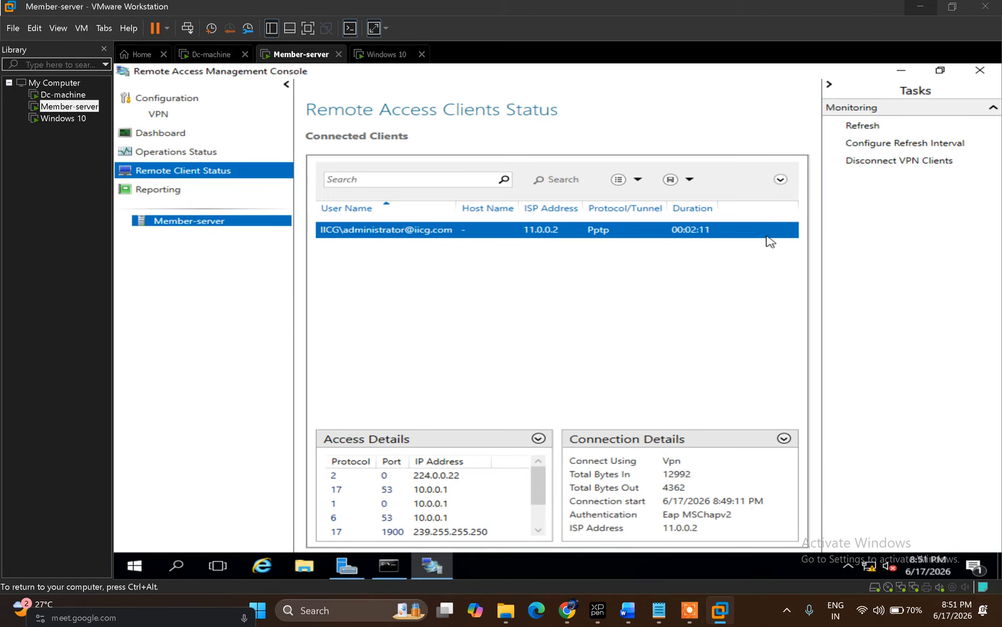
click(980, 70)
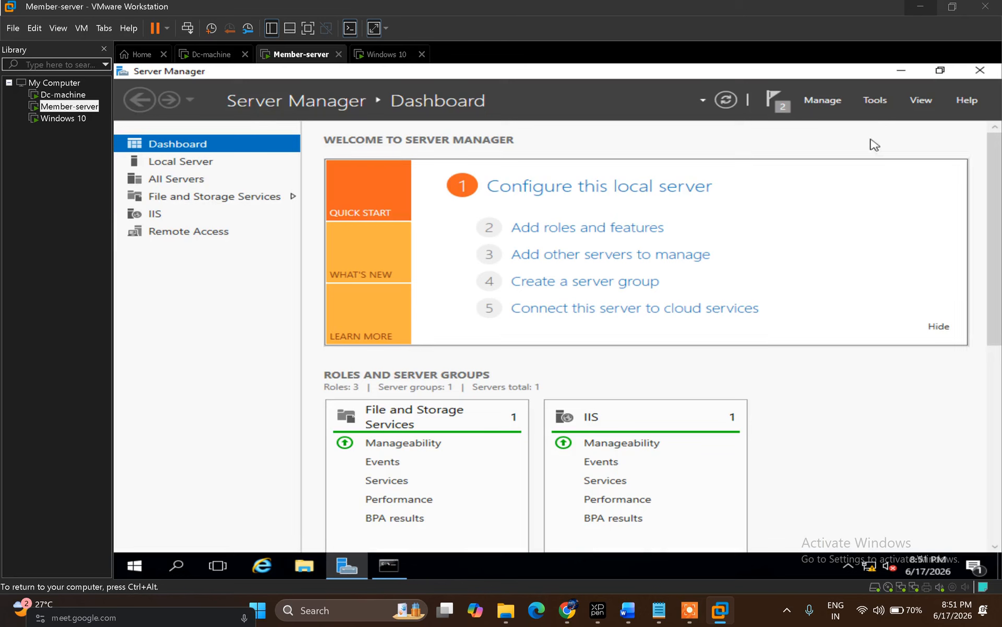
Step: Open Routing and Remote Access showing zero clients, then return to Windows 10
click(876, 106)
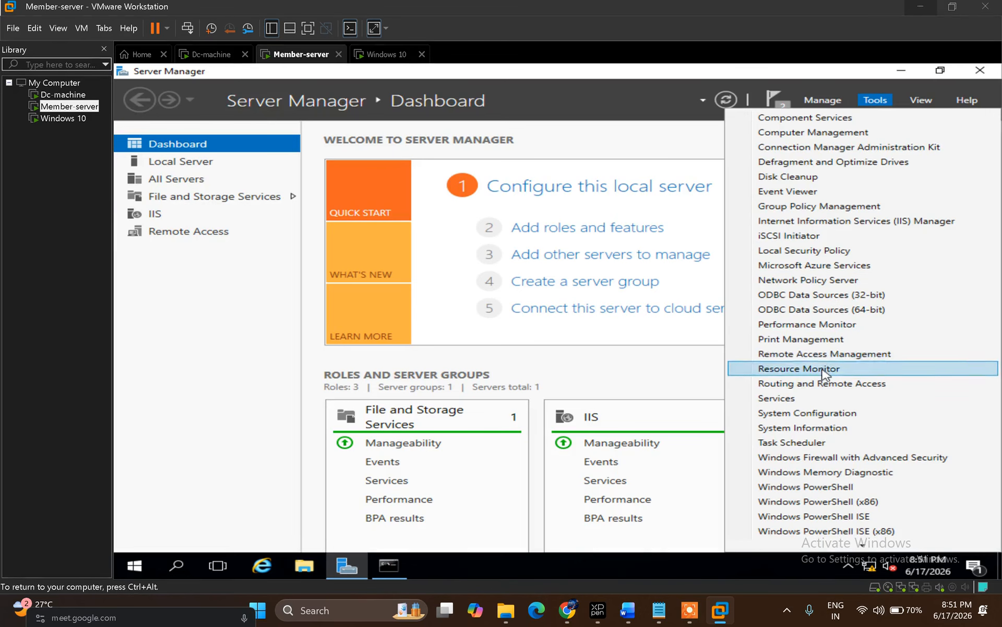
click(864, 385)
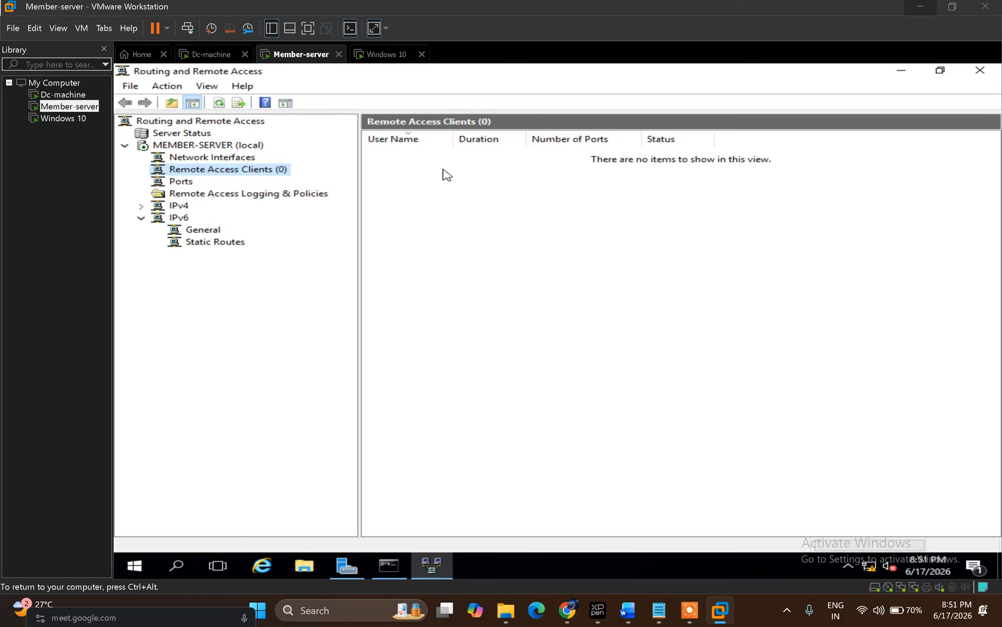
click(373, 58)
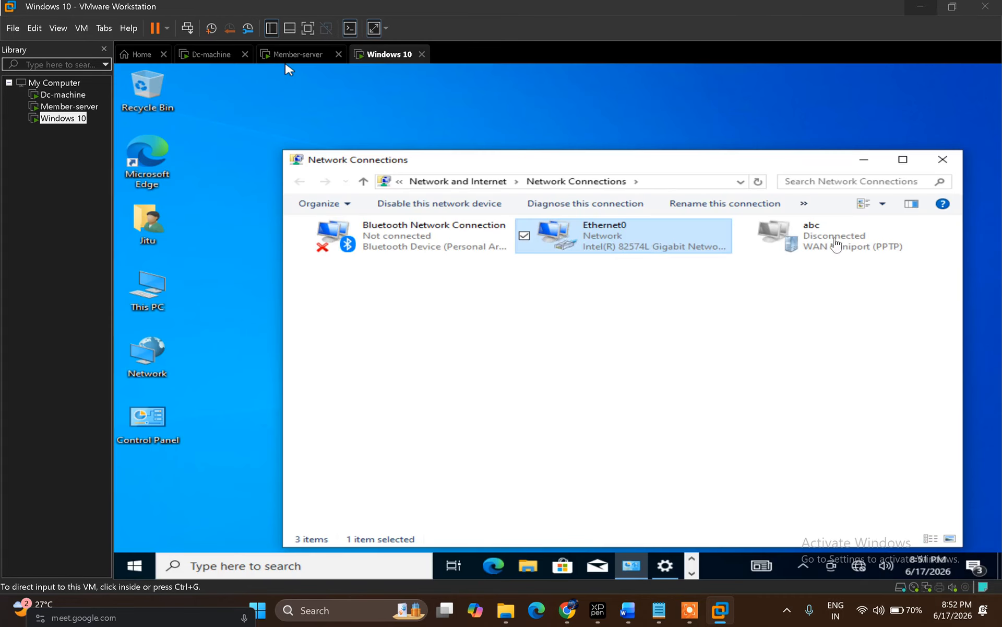
Step: Reconnect the abc PPTP VPN on Windows 10, then minimize VMware to the host desktop
right_click(835, 241)
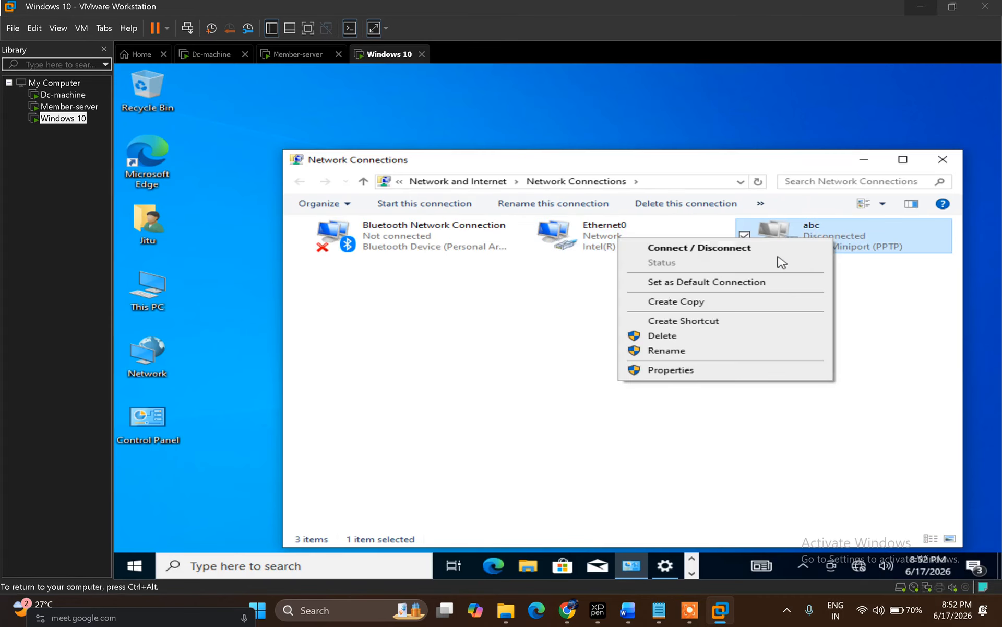
click(755, 249)
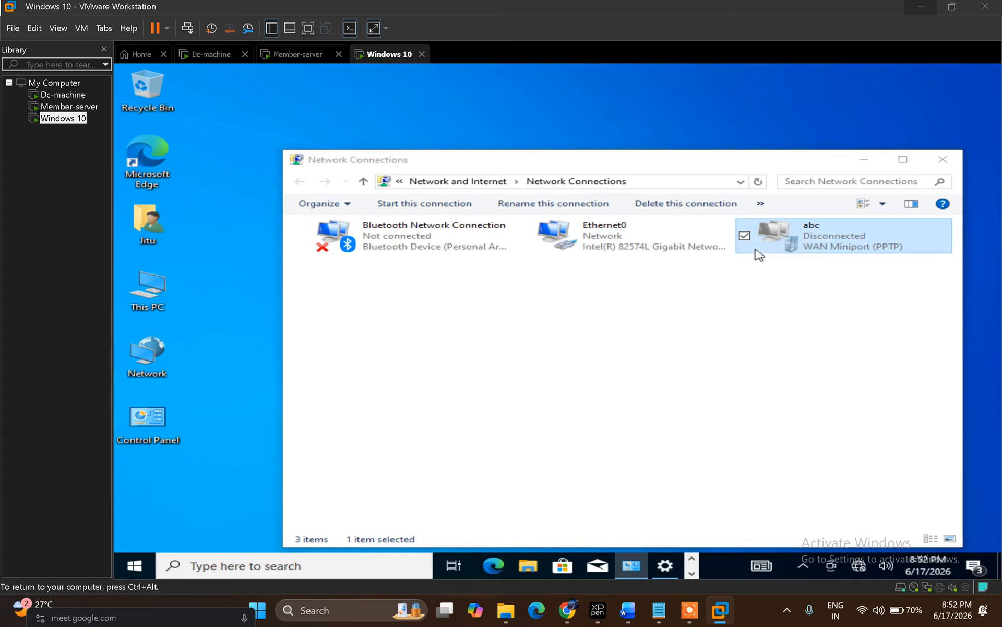
click(752, 408)
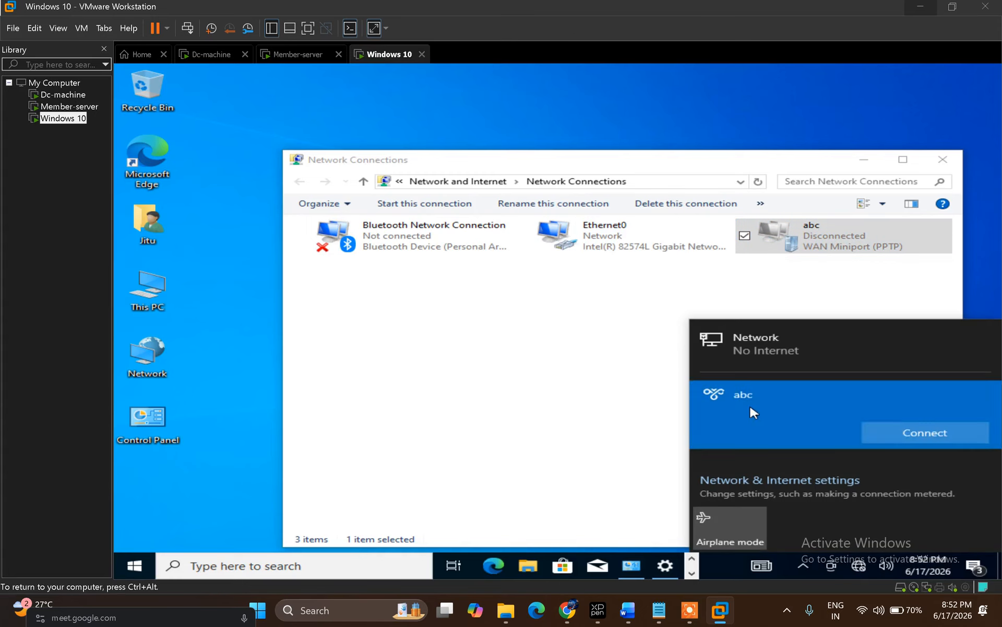
click(881, 433)
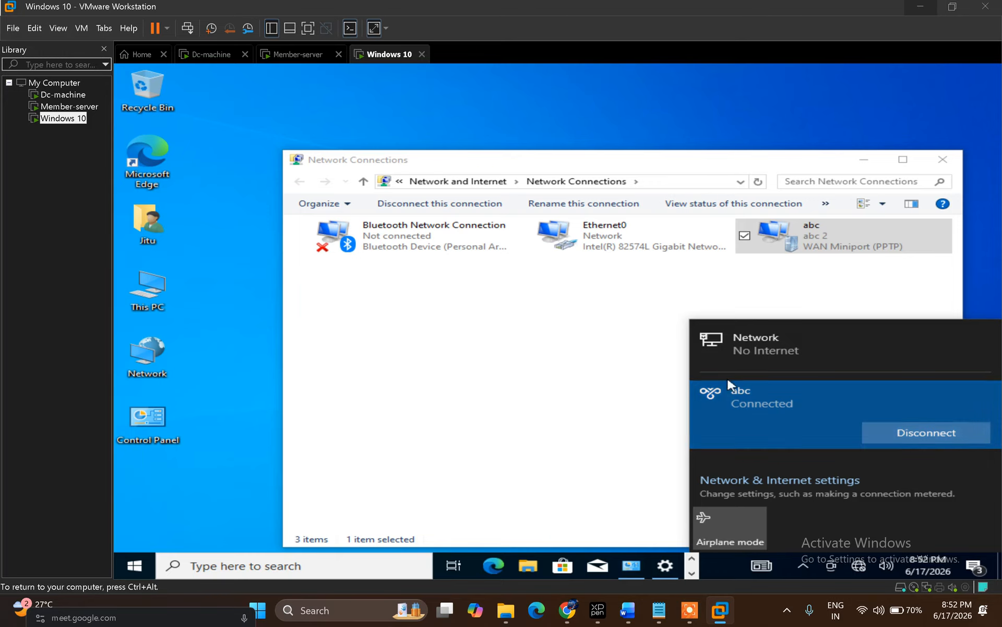
click(676, 359)
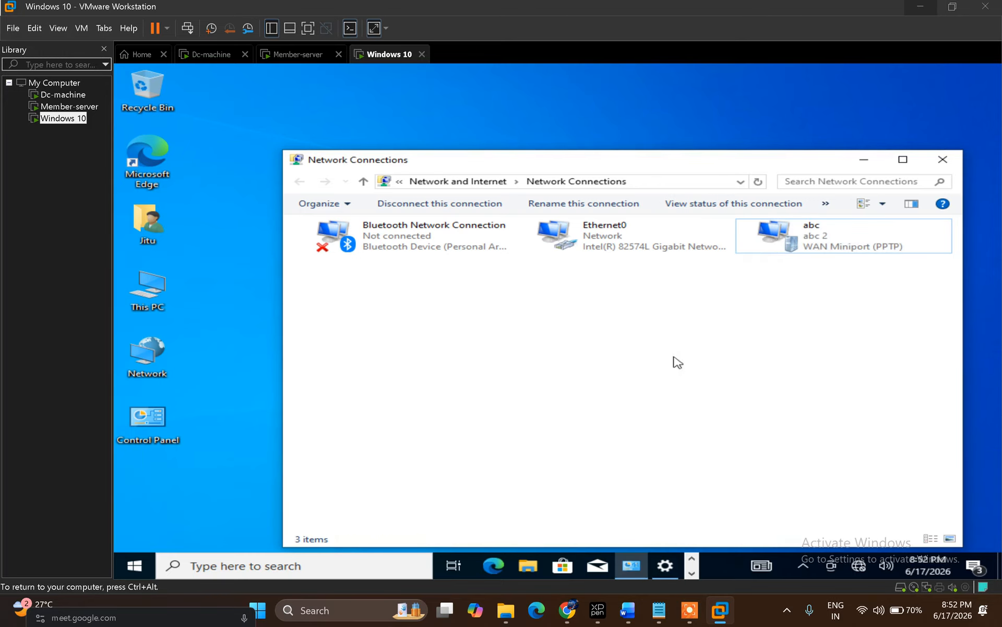
click(913, 12)
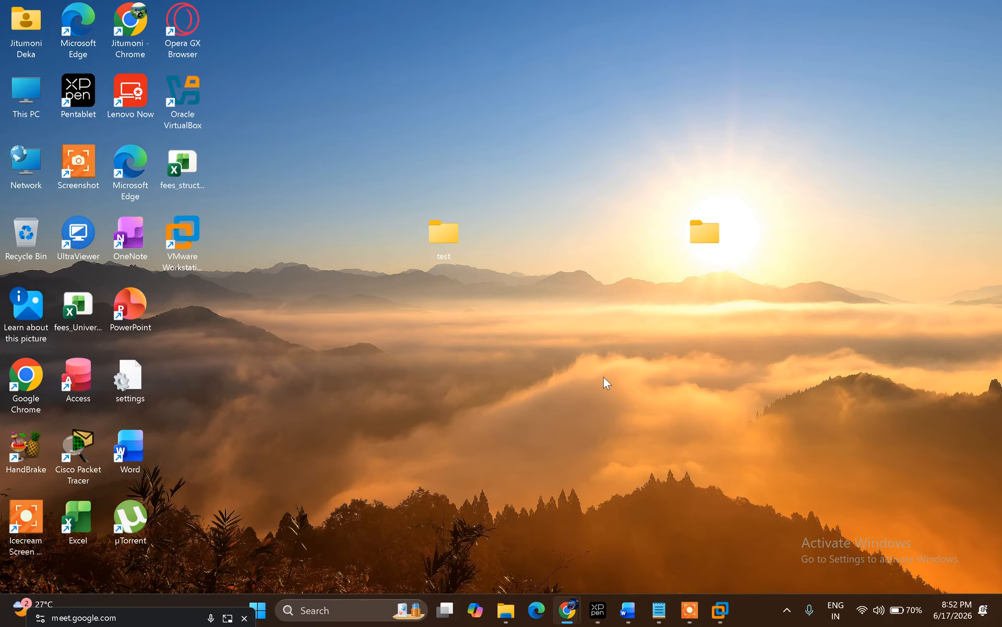
mouse_move(663, 621)
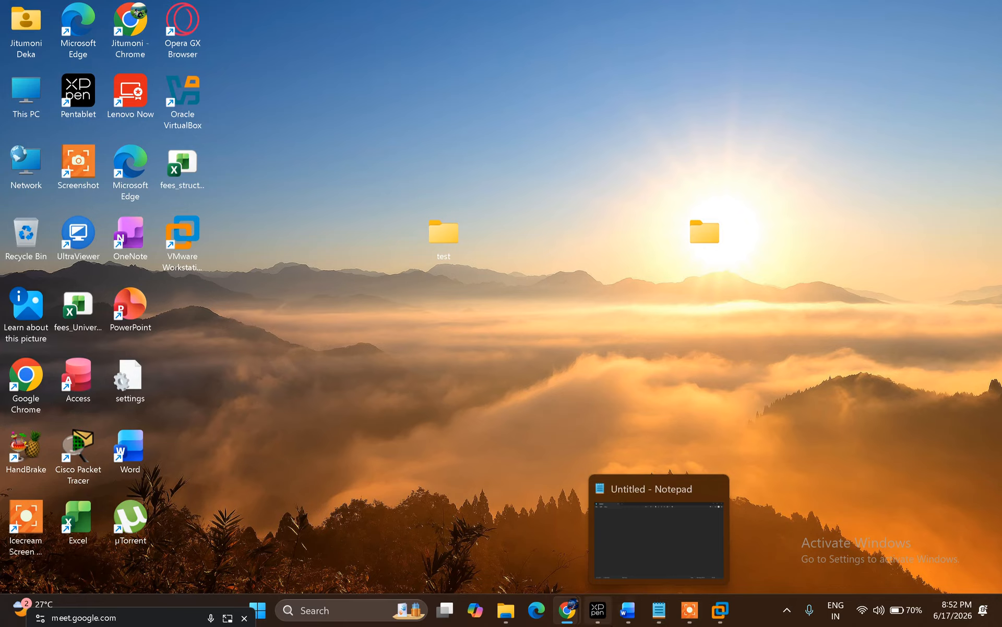
click(688, 620)
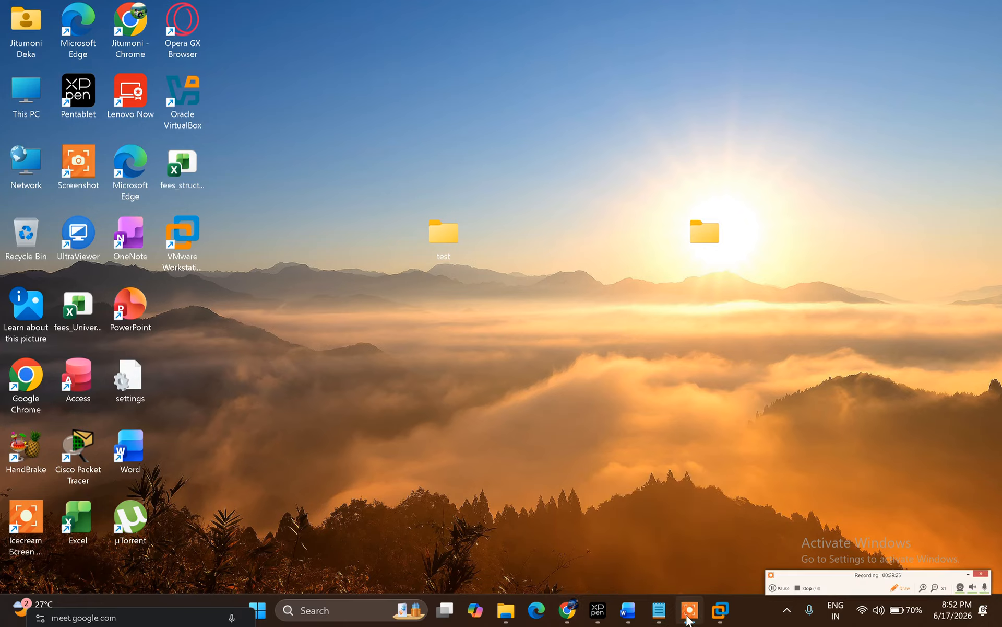
mouse_move(570, 612)
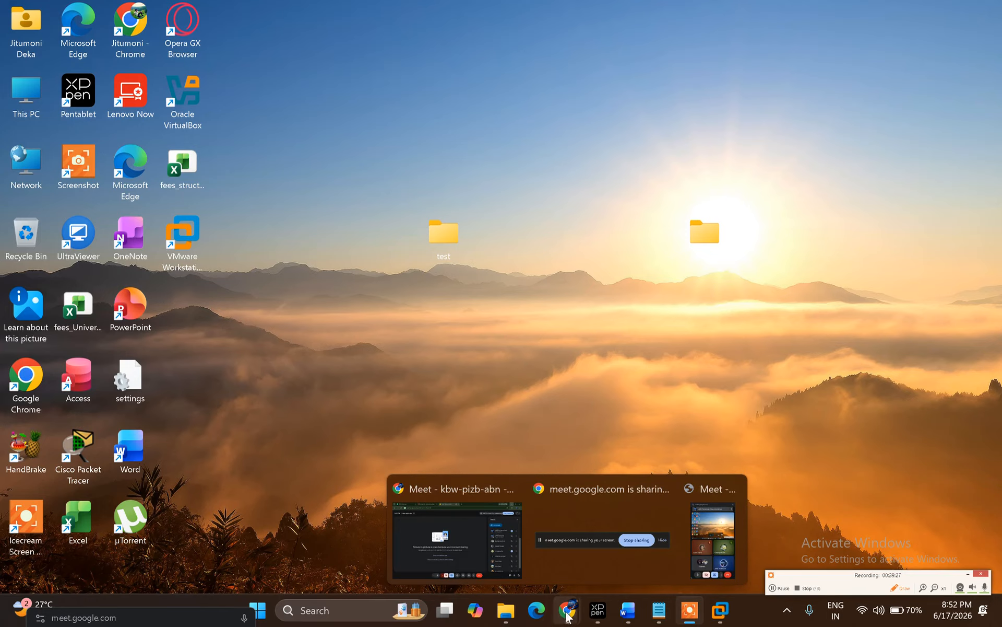
Step: Bring the Google Meet call forward, showing the host's shared screen and nine participants
click(469, 537)
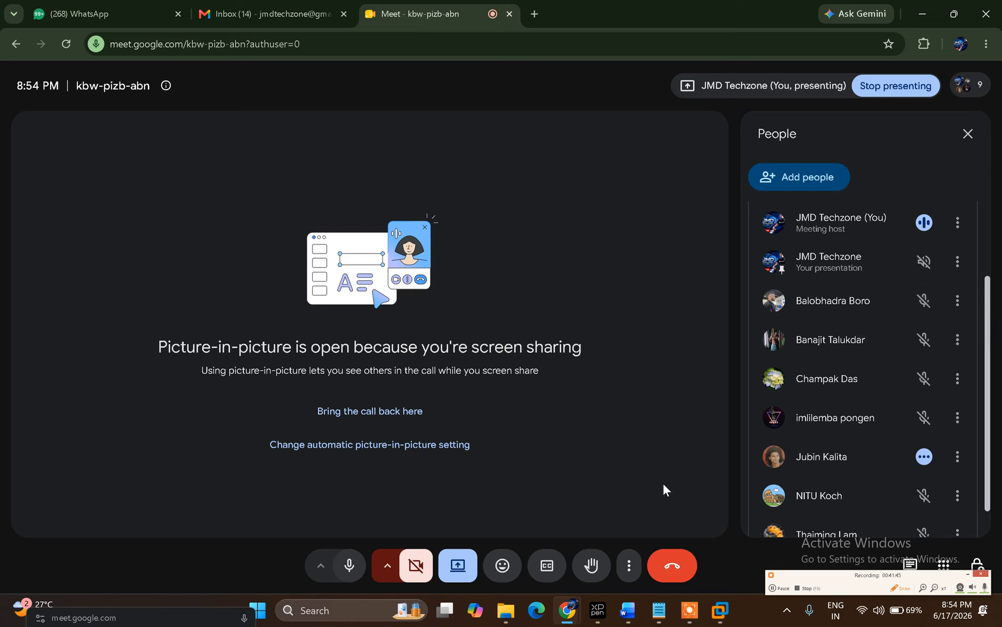
mouse_move(628, 610)
mouse_move(597, 620)
mouse_move(720, 612)
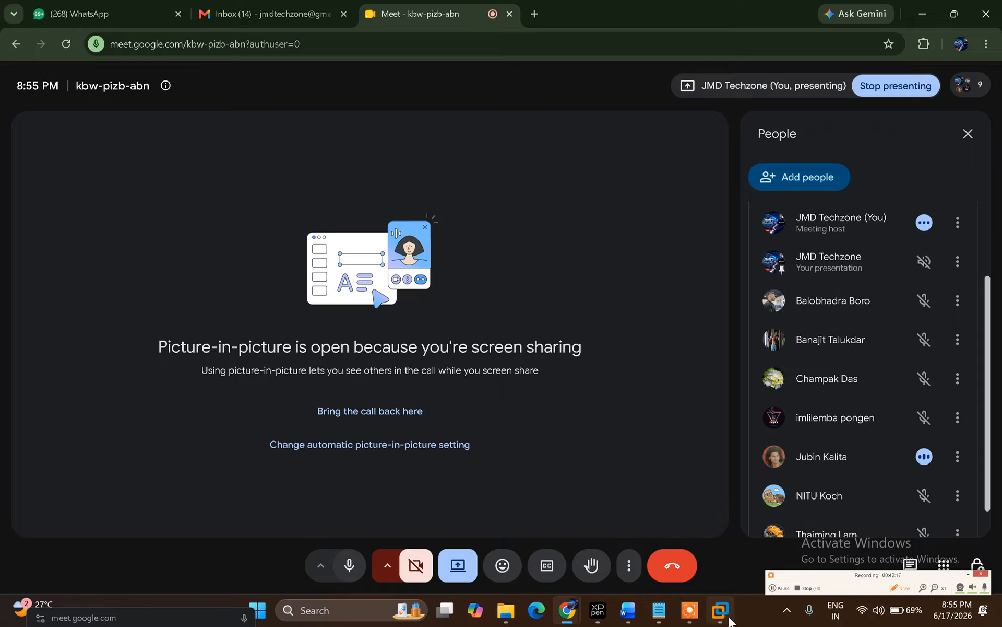
mouse_move(690, 609)
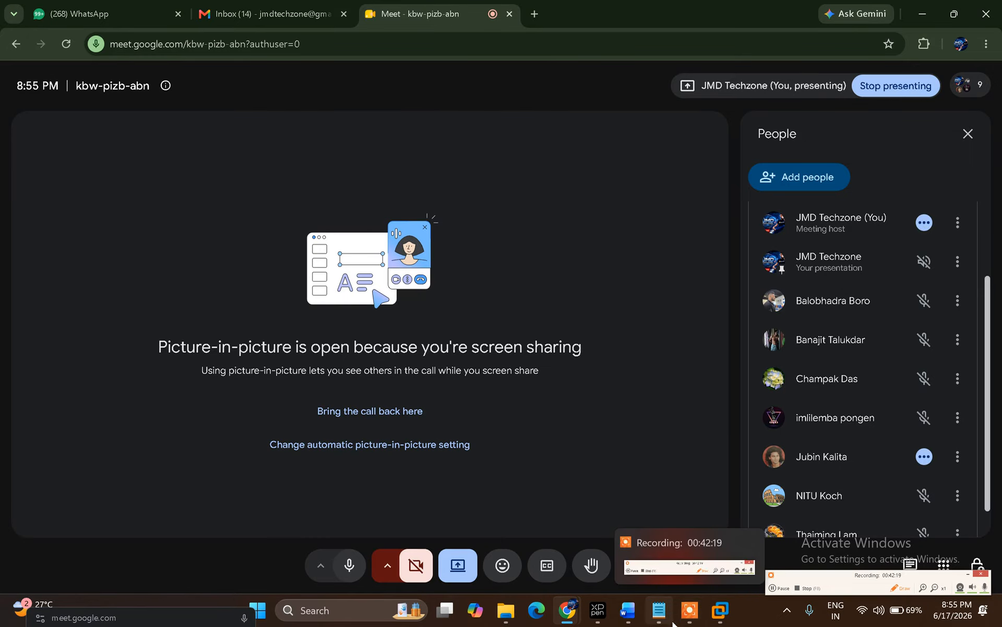
mouse_move(719, 616)
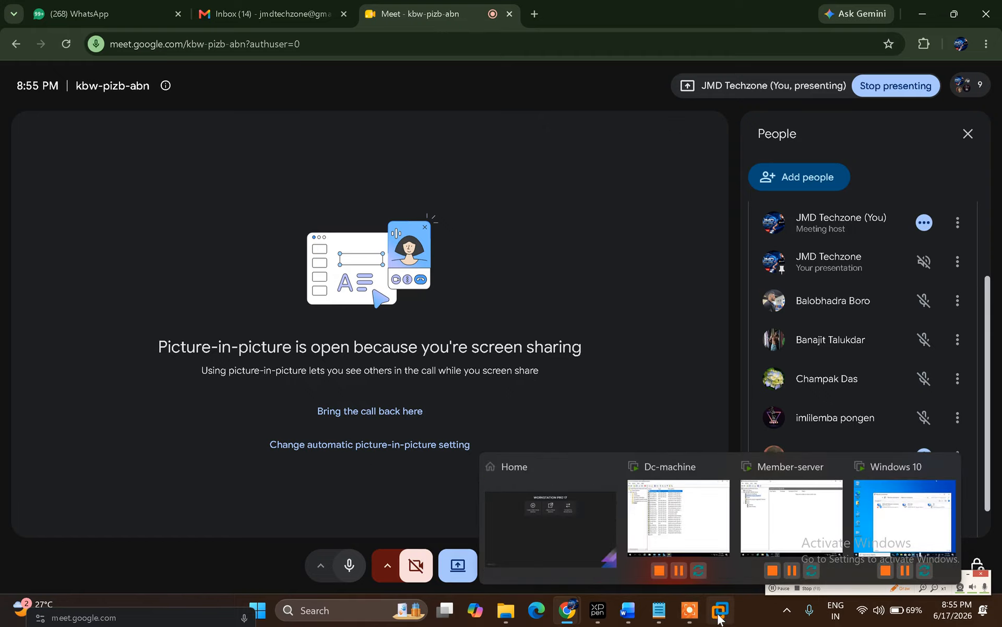
Step: Close VMware Workstation from its taskbar icon and power off the still-running virtual machines
right_click(720, 612)
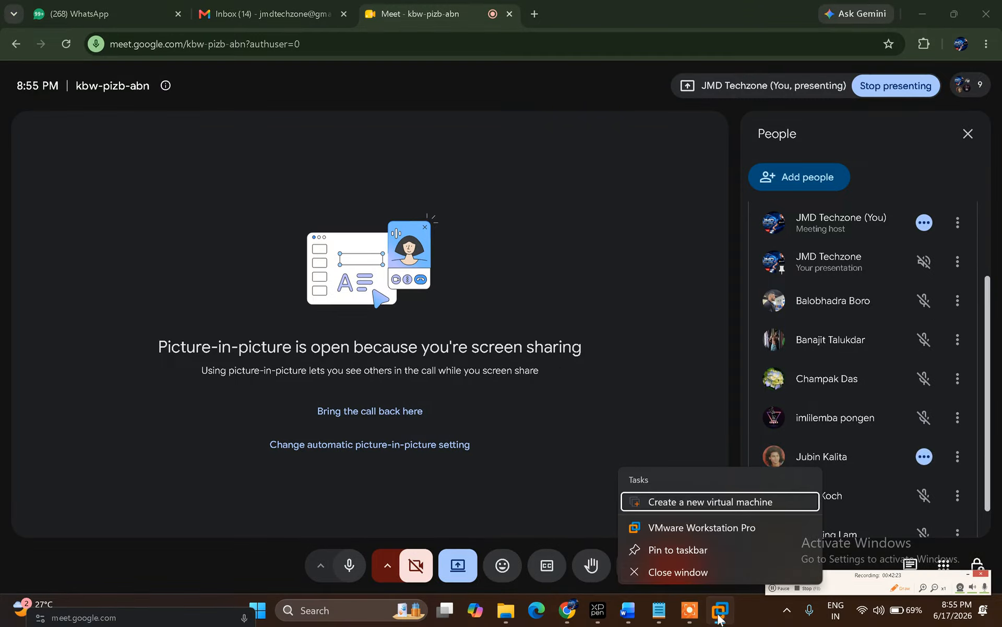
click(719, 571)
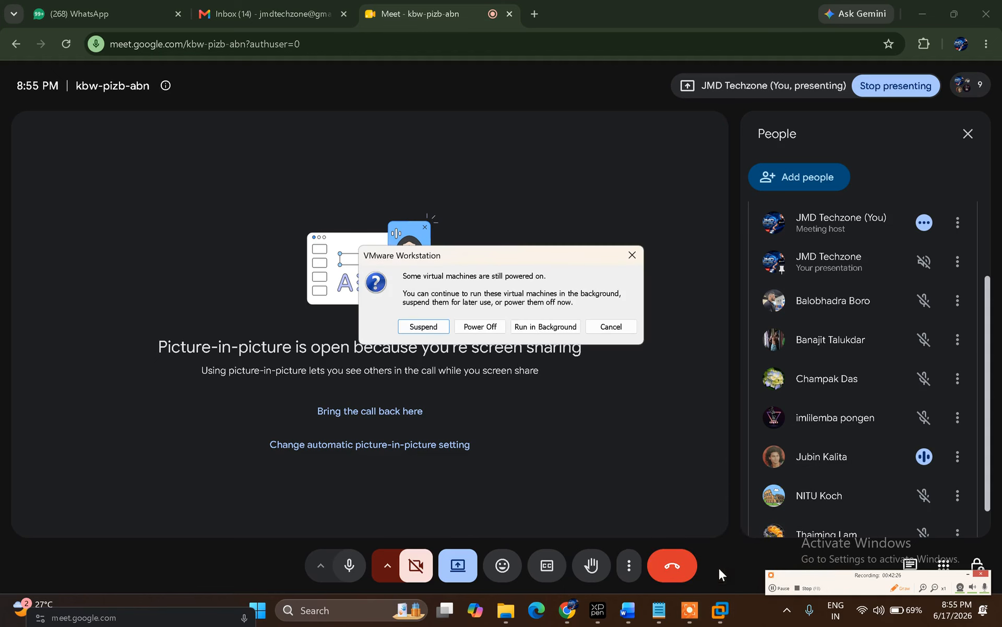
click(481, 324)
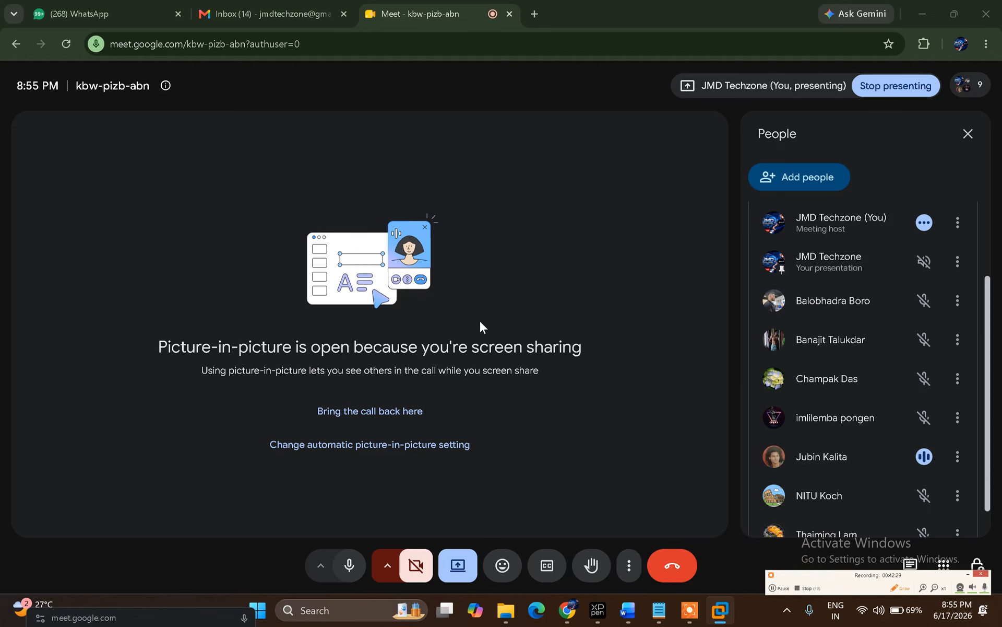
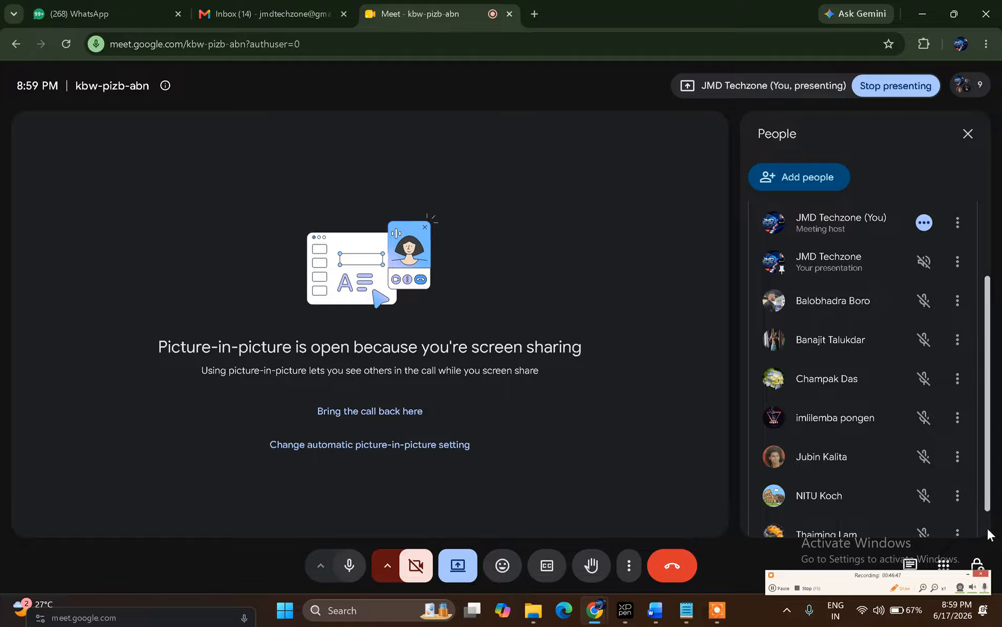
scroll(989, 533, down, 1)
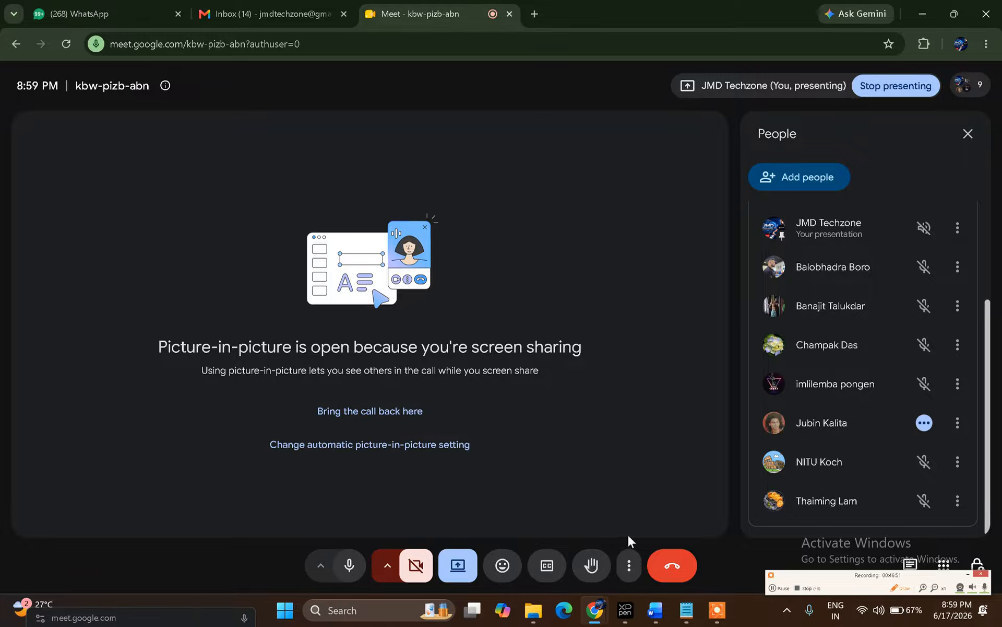
mouse_move(685, 617)
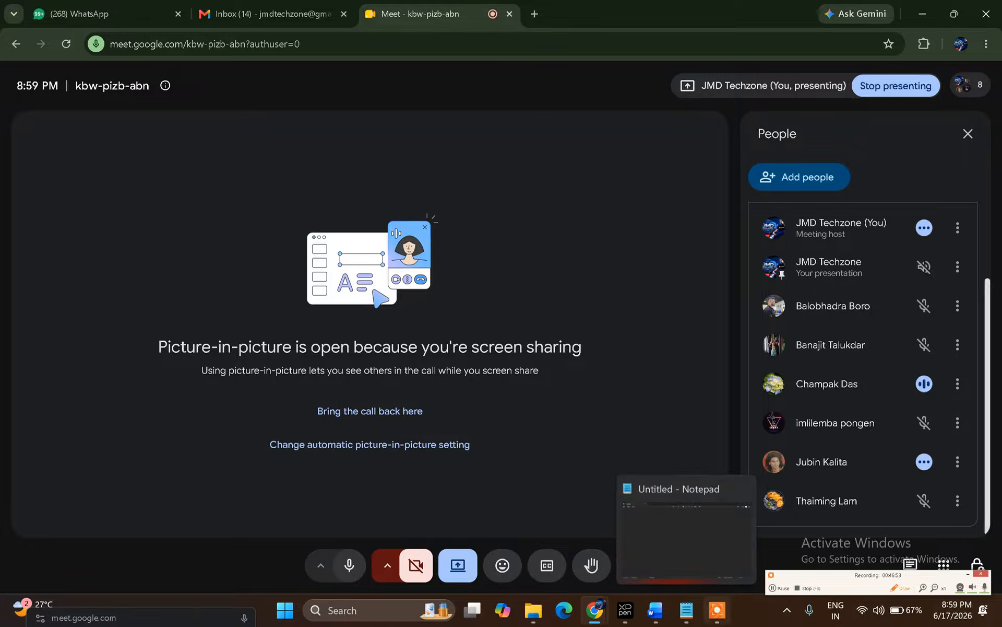